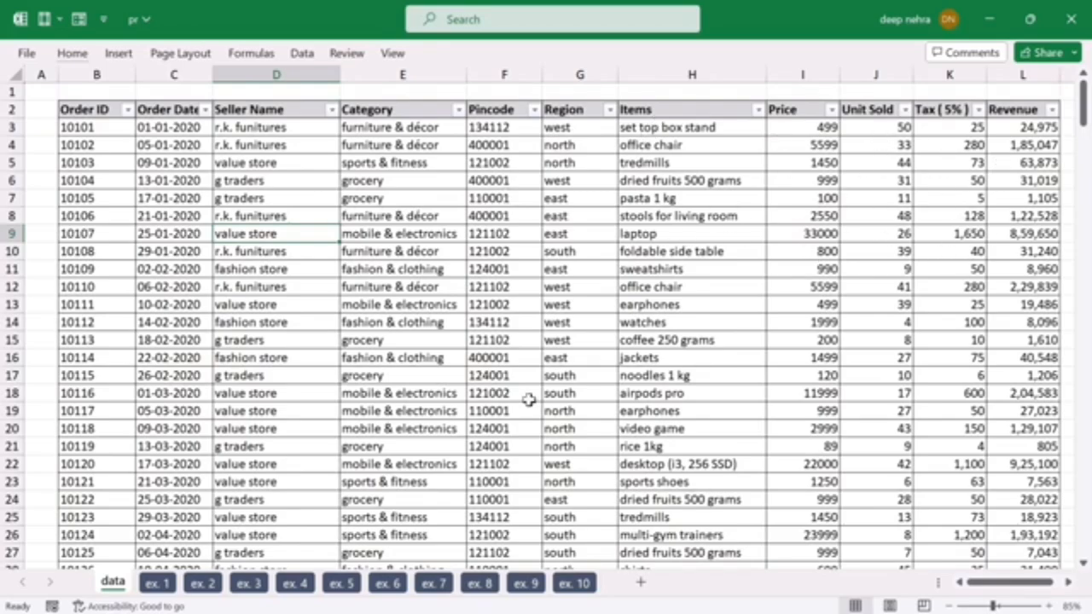
Step: Create a PivotTable from the data sheet's range B2:L276, placed on the existing ex. 1 worksheet at cell A3
{"action": "scroll", "coordinate": [529, 398], "scroll_direction": "down", "scroll_amount": 4}
{"action": "scroll", "coordinate": [529, 399], "scroll_direction": "up", "scroll_amount": 4}
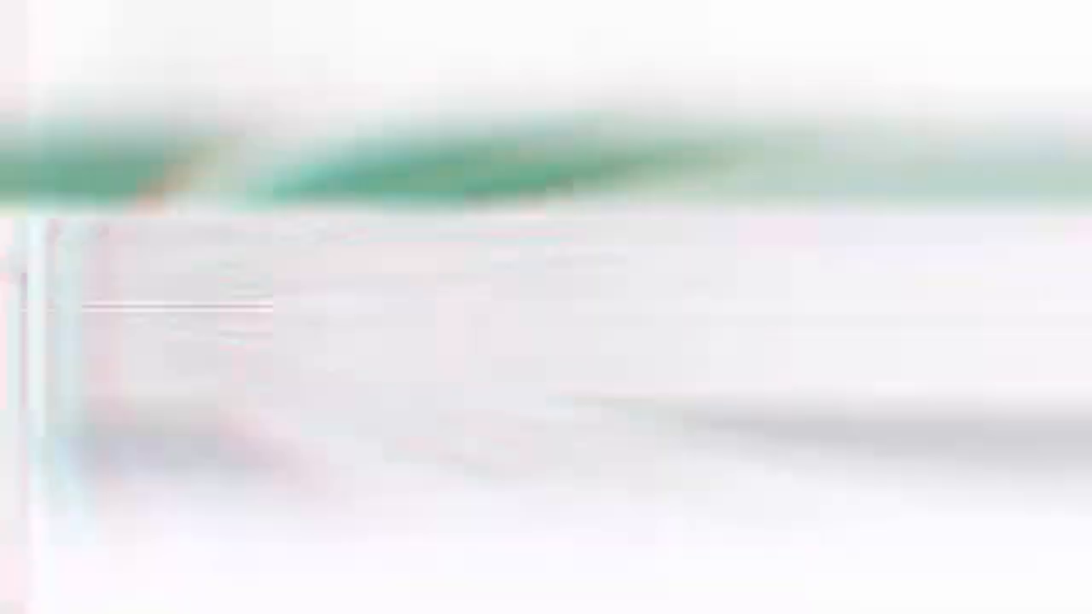
{"action": "key", "text": "ctrl+a"}
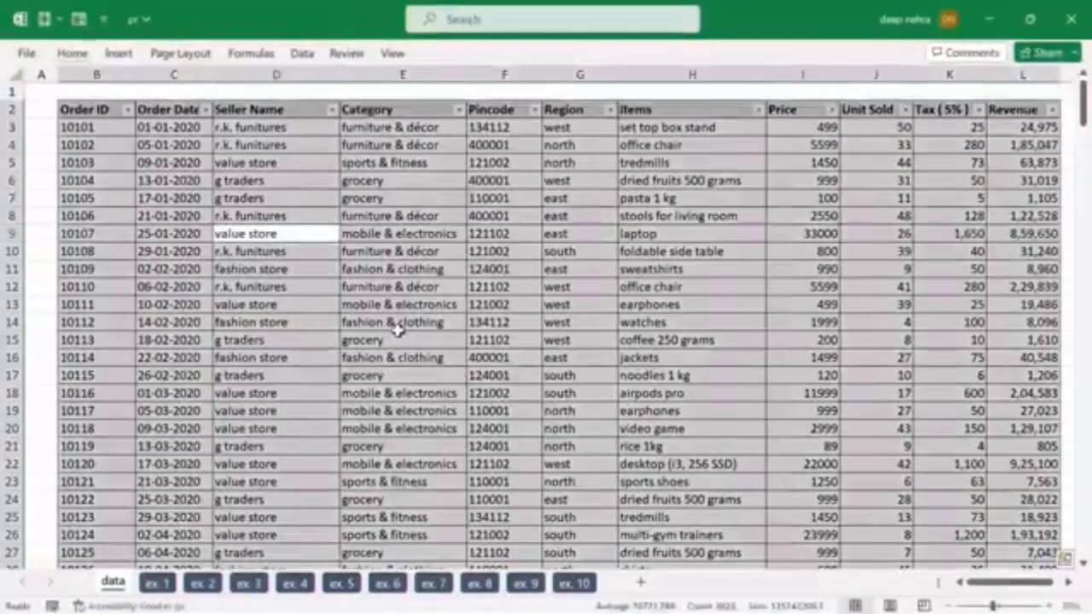
{"action": "left_click", "coordinate": [119, 53]}
{"action": "left_click", "coordinate": [41, 98]}
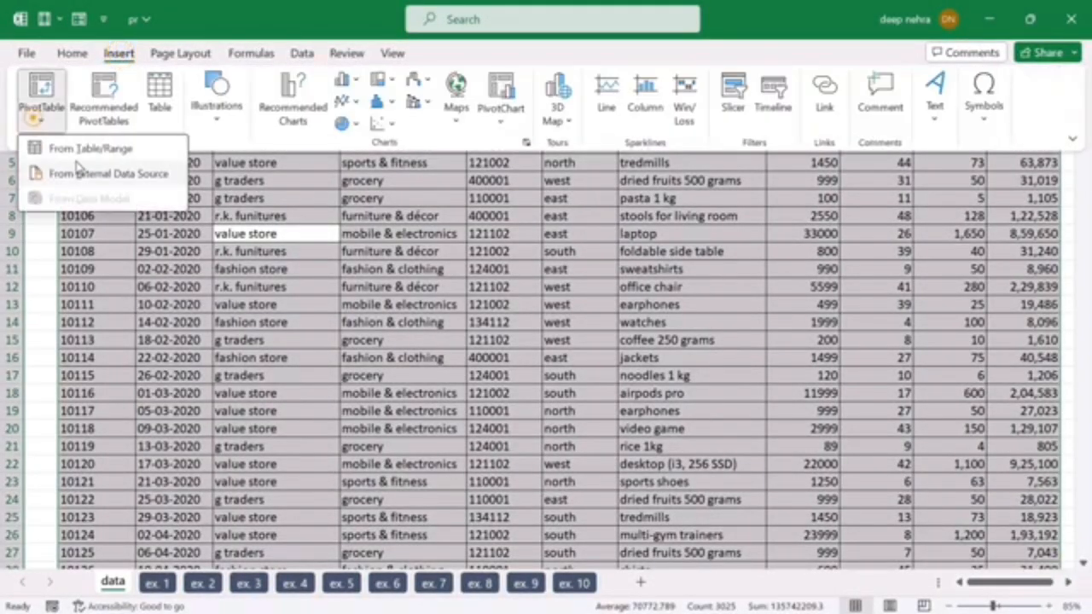
{"action": "left_click", "coordinate": [86, 150]}
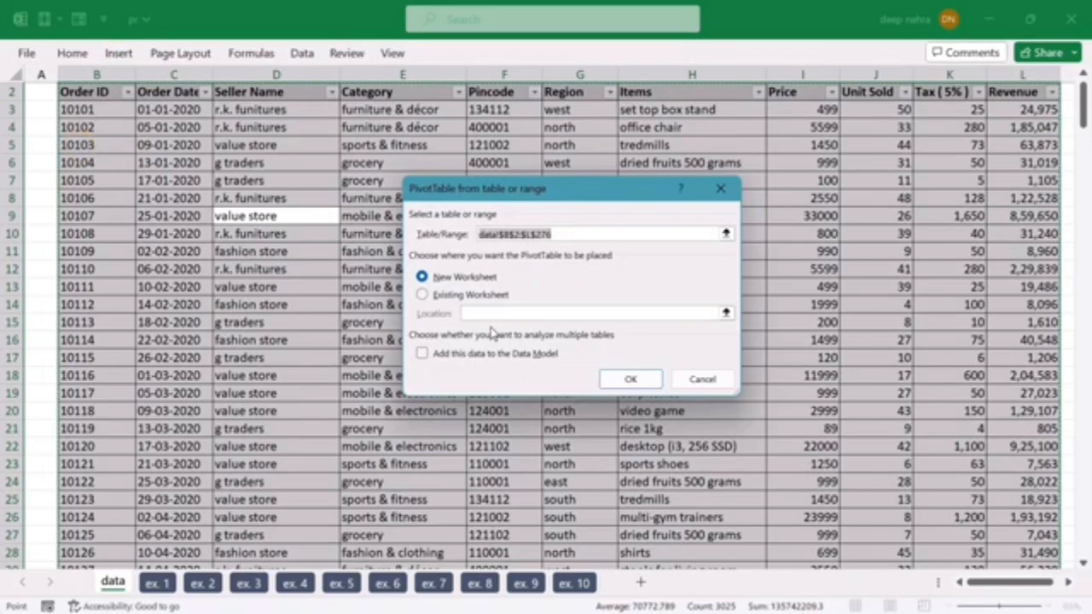
{"action": "left_click", "coordinate": [427, 295]}
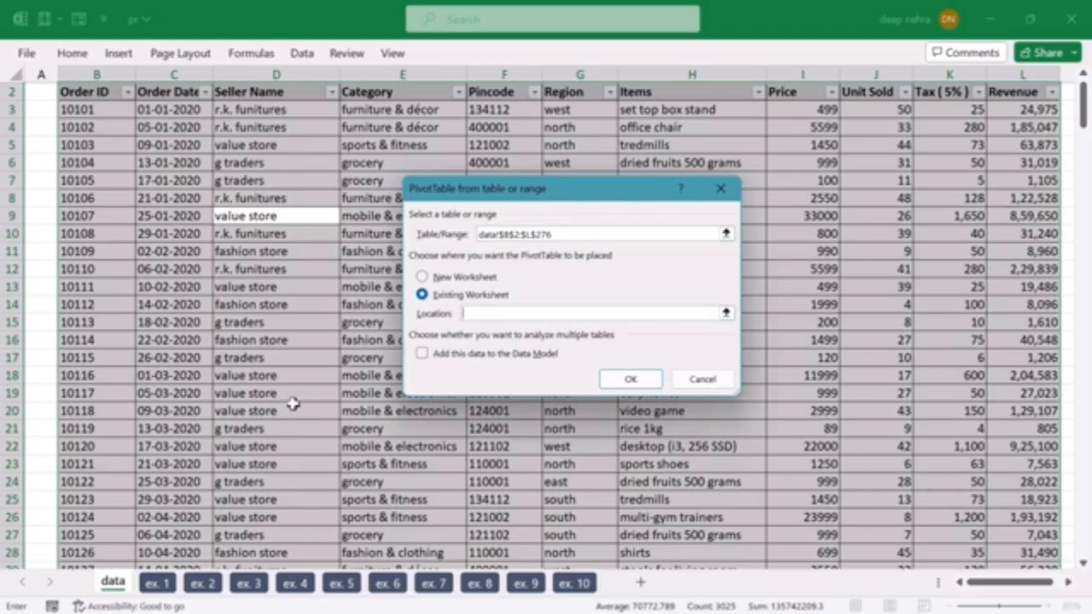
{"action": "left_click", "coordinate": [156, 584]}
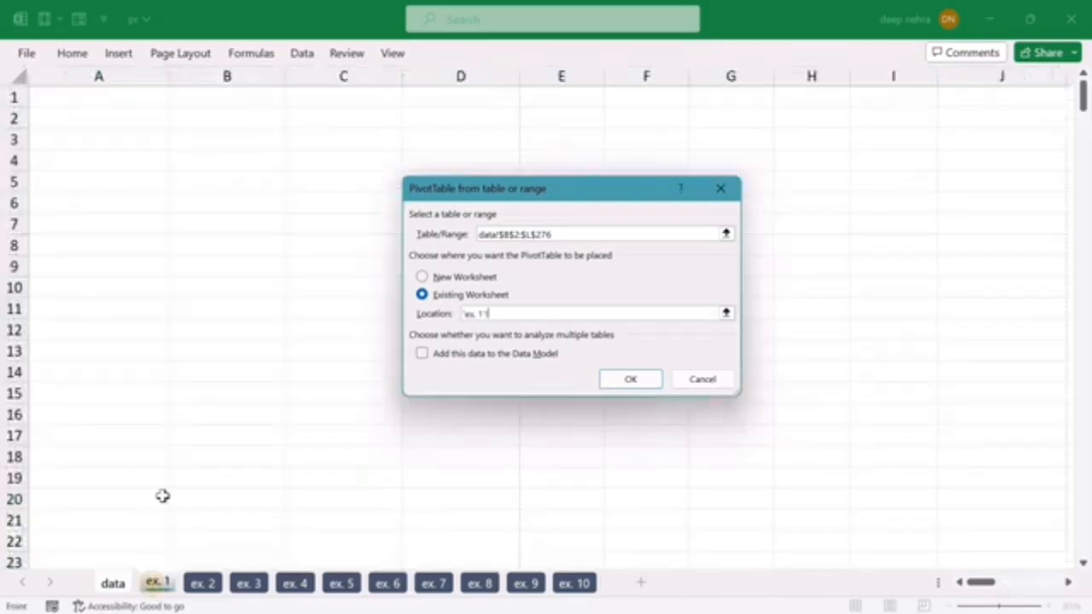
{"action": "left_click", "coordinate": [87, 141]}
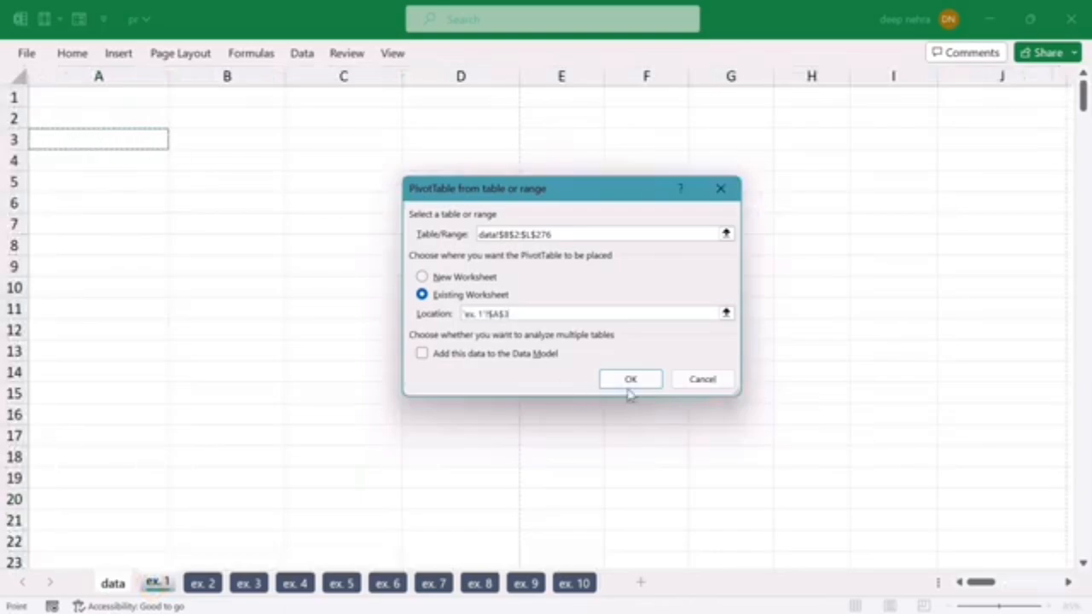
{"action": "left_click", "coordinate": [630, 380]}
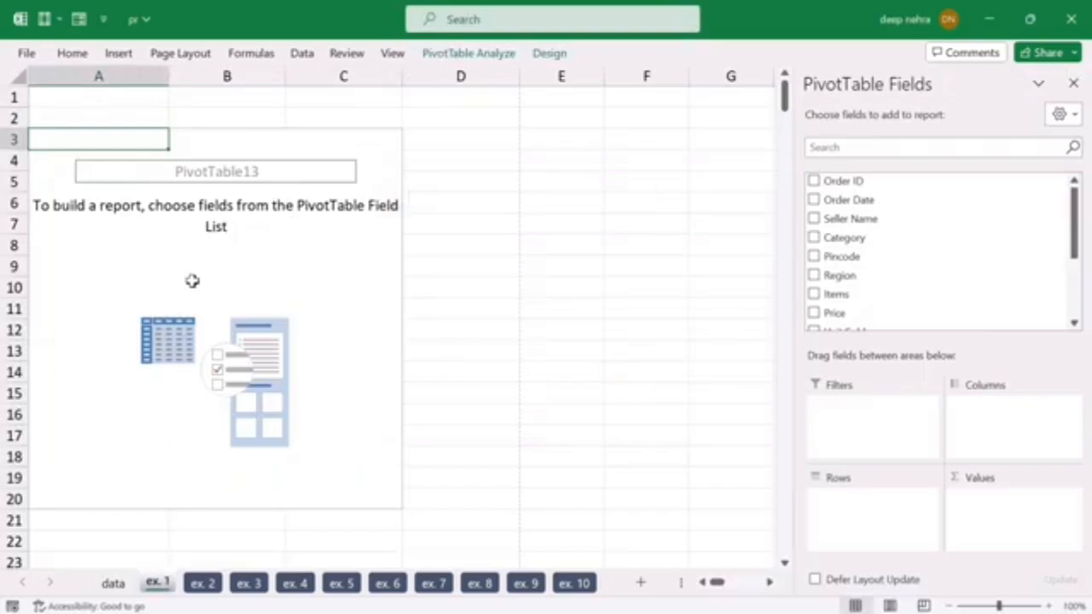
{"action": "left_click", "coordinate": [465, 243]}
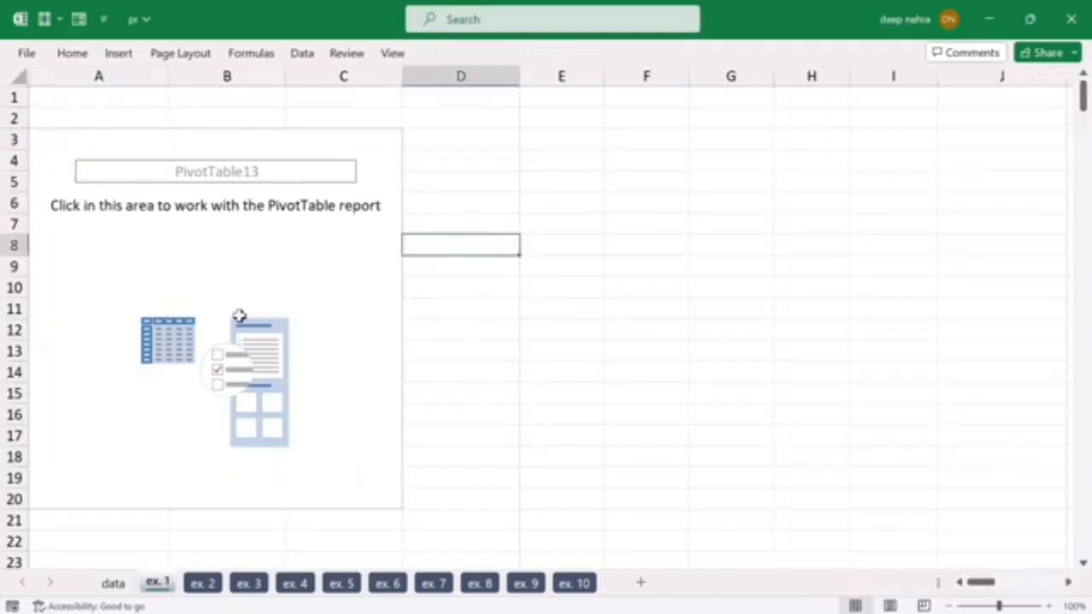
{"action": "left_click", "coordinate": [146, 246]}
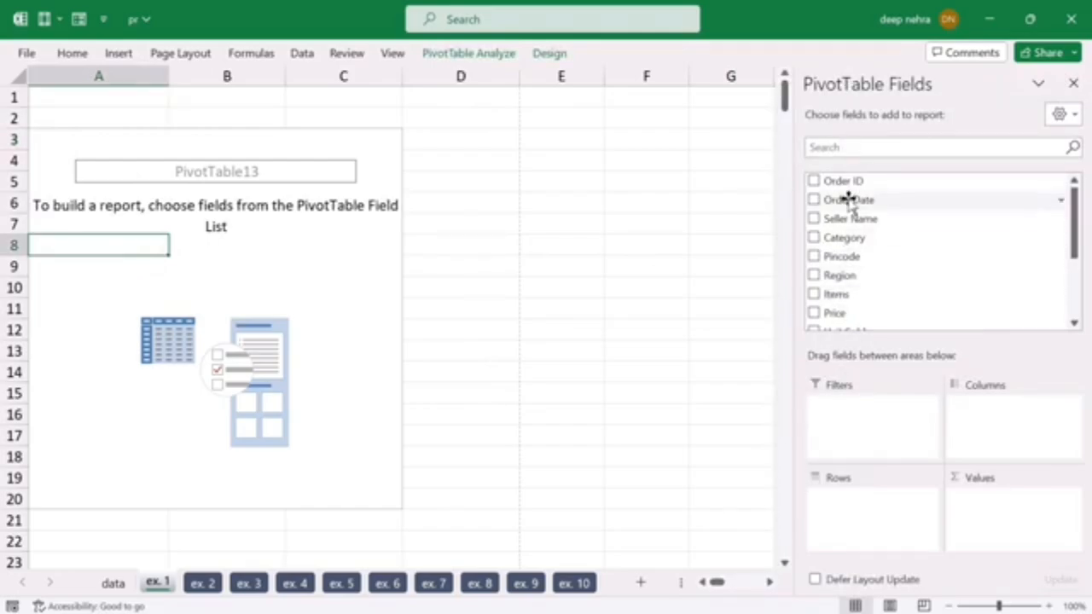
{"action": "left_click", "coordinate": [523, 273]}
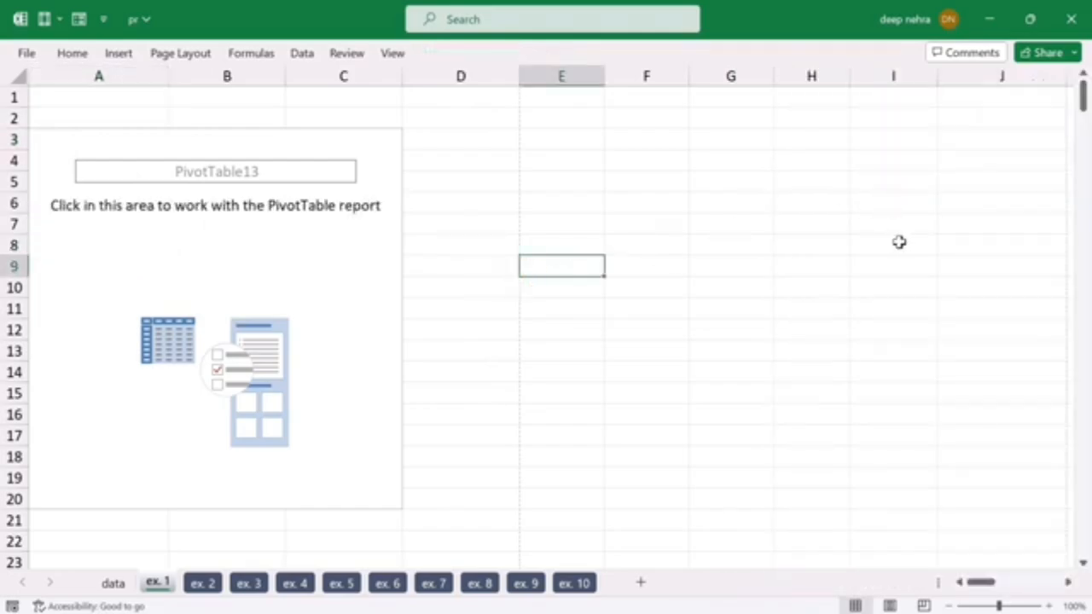
{"action": "left_click", "coordinate": [143, 209]}
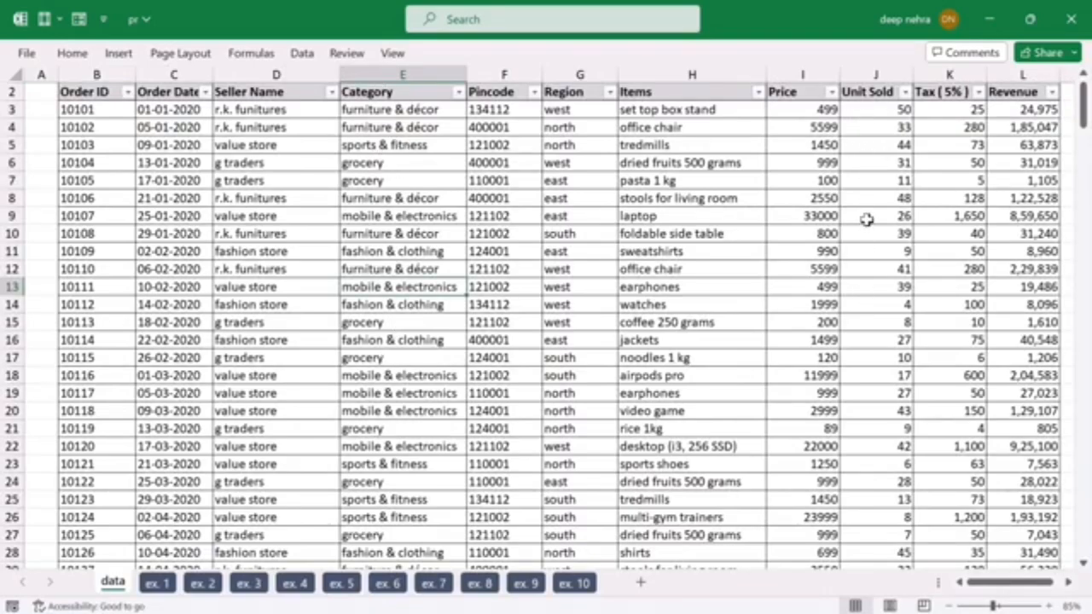
Step: Summarize units sold by category in the ex. 1 PivotTable, with Category as rows and the sum of Unit Sold as values
{"action": "left_click", "coordinate": [157, 587]}
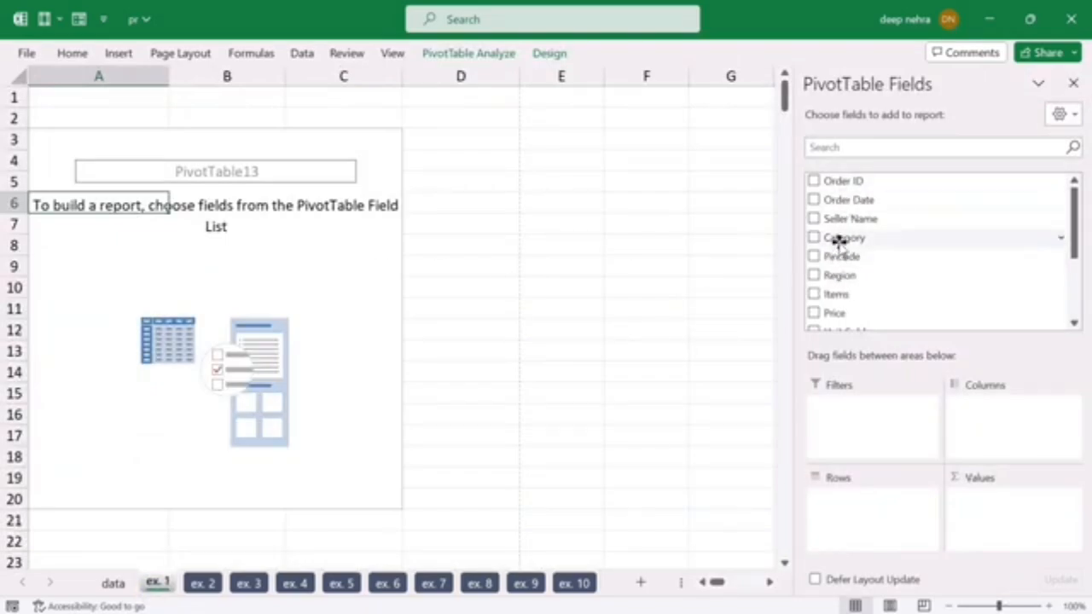
{"action": "left_click_drag", "start_coordinate": [843, 239], "coordinate": [856, 512]}
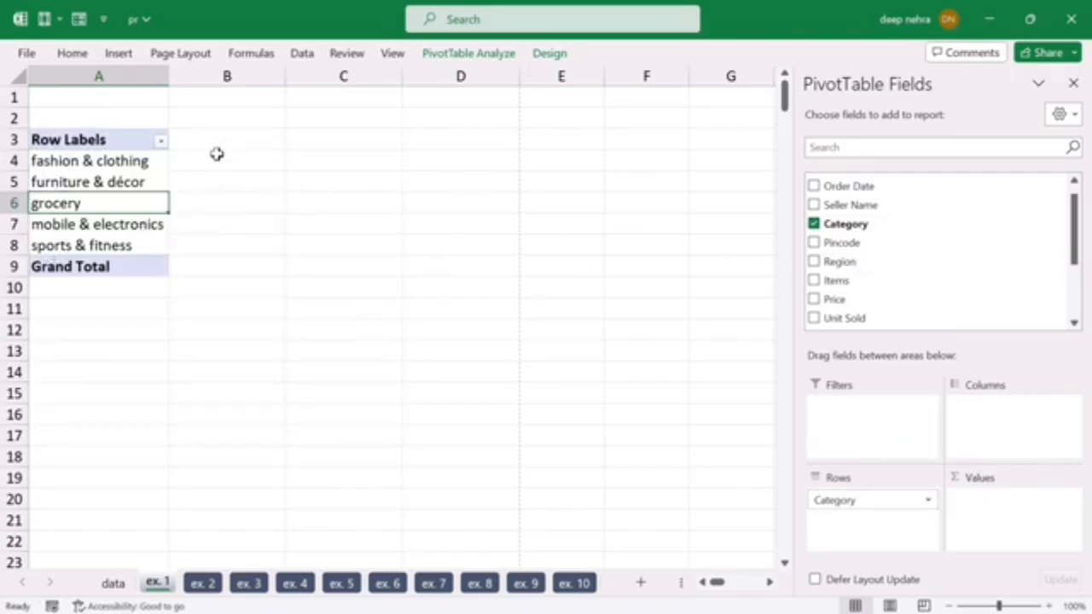
{"action": "scroll", "coordinate": [891, 226], "scroll_direction": "down", "scroll_amount": 2}
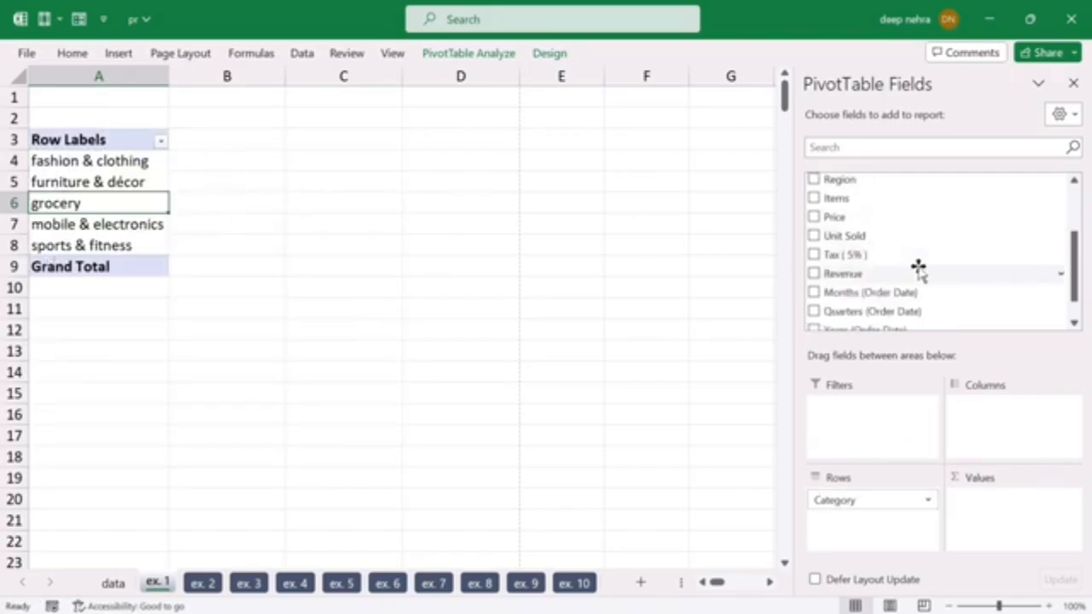
{"action": "left_click_drag", "start_coordinate": [851, 236], "coordinate": [988, 518]}
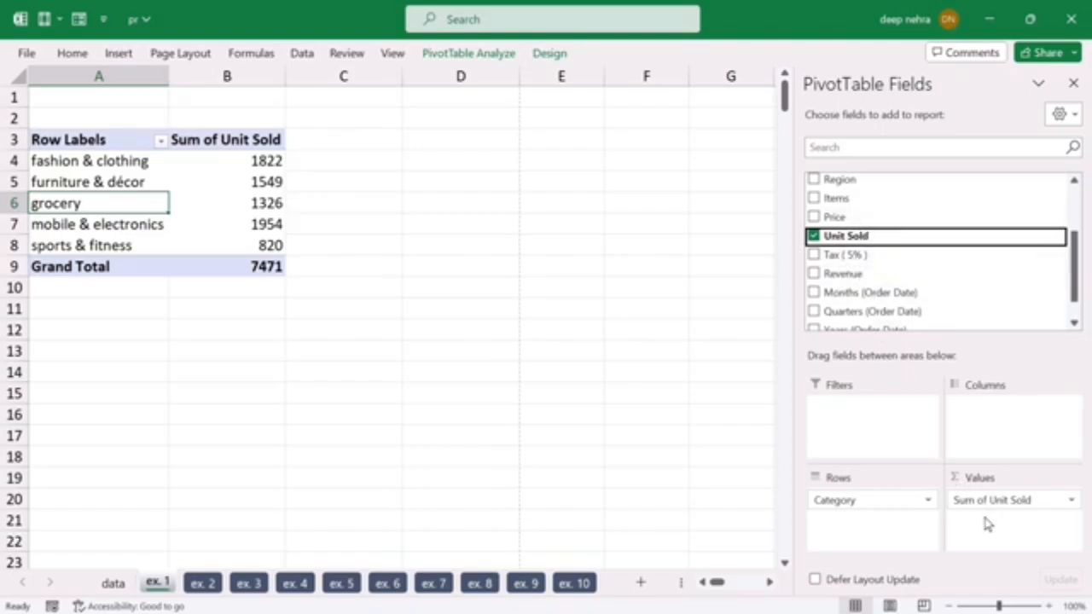
{"action": "mouse_move", "coordinate": [223, 224]}
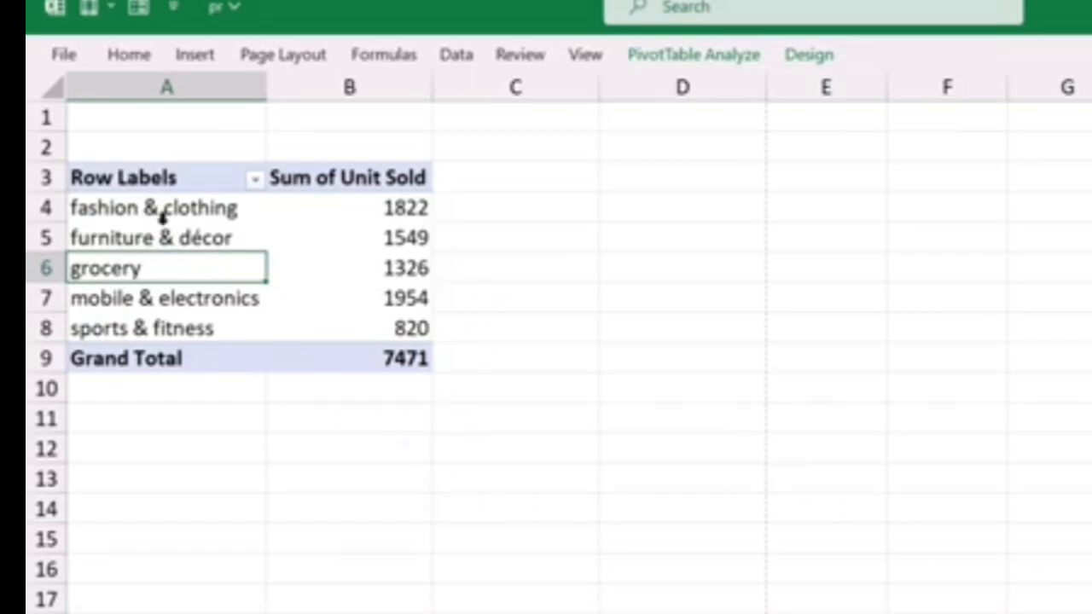
{"action": "mouse_move", "coordinate": [388, 245]}
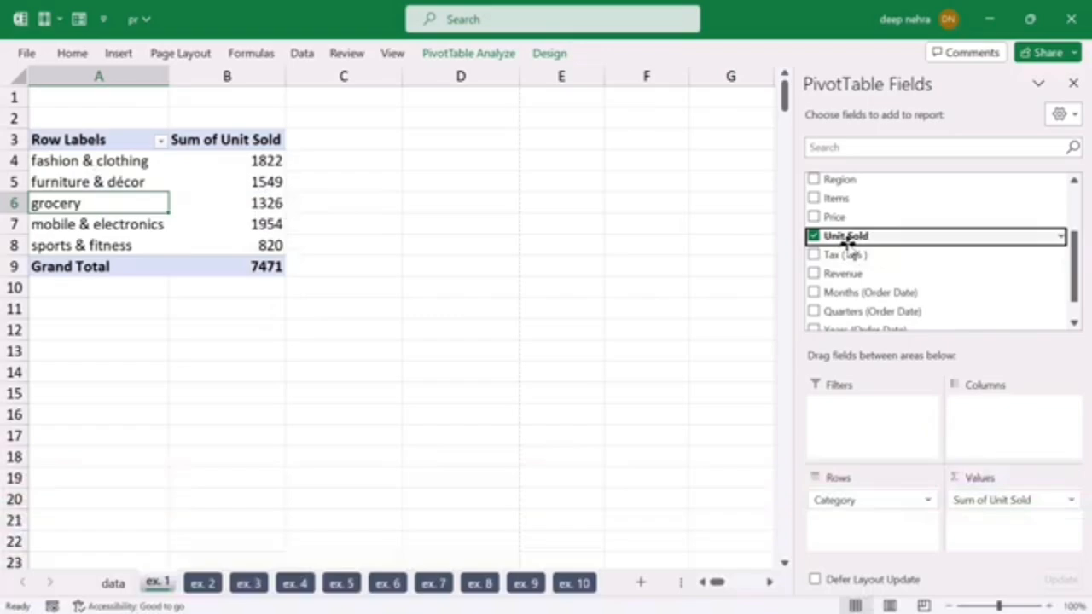
Step: Replace Category with Items as the row field of the ex. 1 PivotTable
{"action": "scroll", "coordinate": [845, 248], "scroll_direction": "up", "scroll_amount": 2}
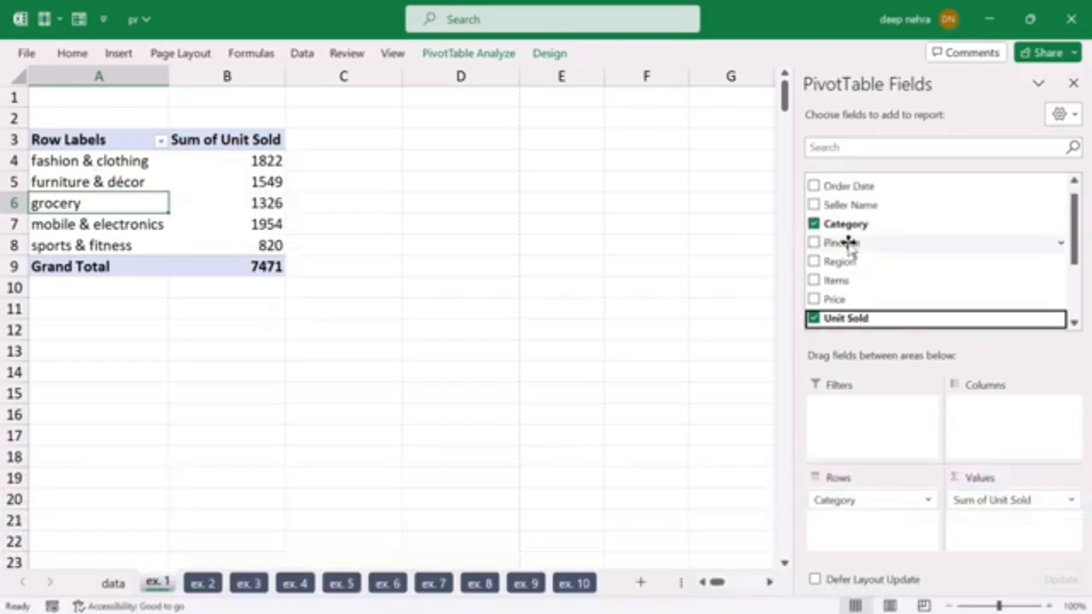
{"action": "left_click", "coordinate": [814, 225]}
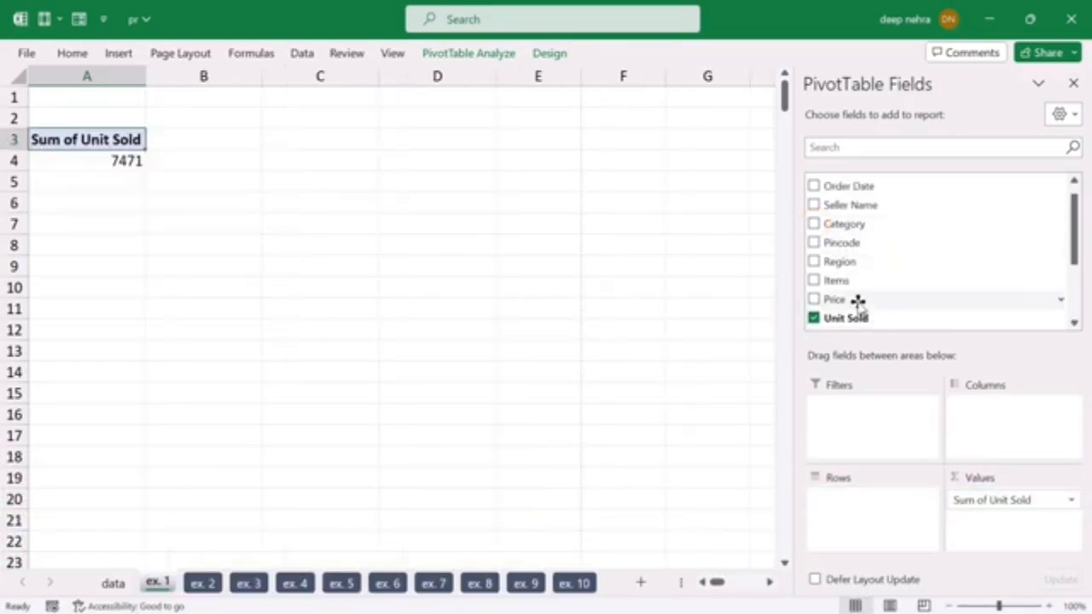
{"action": "left_click_drag", "start_coordinate": [838, 277], "coordinate": [863, 517]}
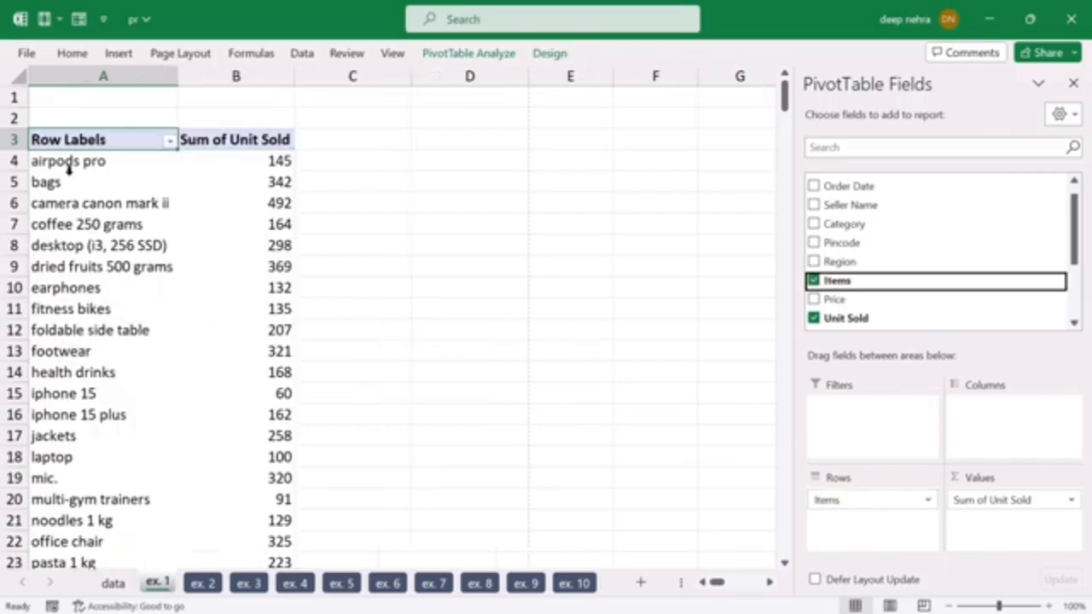
{"action": "scroll", "coordinate": [61, 394], "scroll_direction": "down", "scroll_amount": 8}
{"action": "scroll", "coordinate": [73, 375], "scroll_direction": "up", "scroll_amount": 8}
Step: Sort the PivotTable items by Sum of Unit Sold from largest to smallest
{"action": "mouse_move", "coordinate": [283, 181]}
{"action": "left_click", "coordinate": [266, 222]}
{"action": "left_click", "coordinate": [253, 283]}
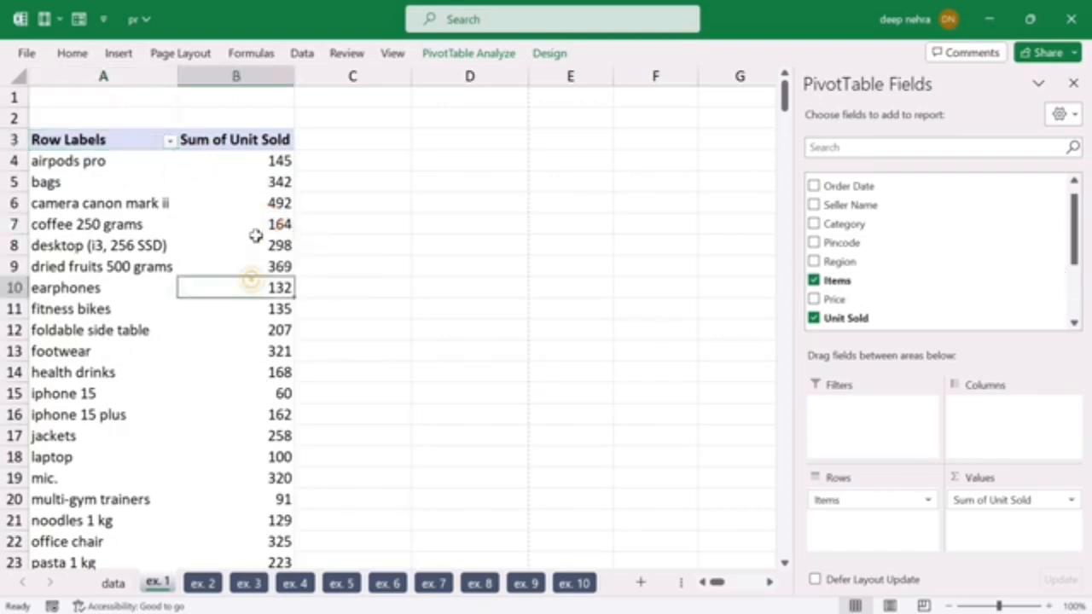
{"action": "left_click", "coordinate": [254, 242]}
{"action": "right_click", "coordinate": [251, 248]}
{"action": "mouse_move", "coordinate": [358, 401]}
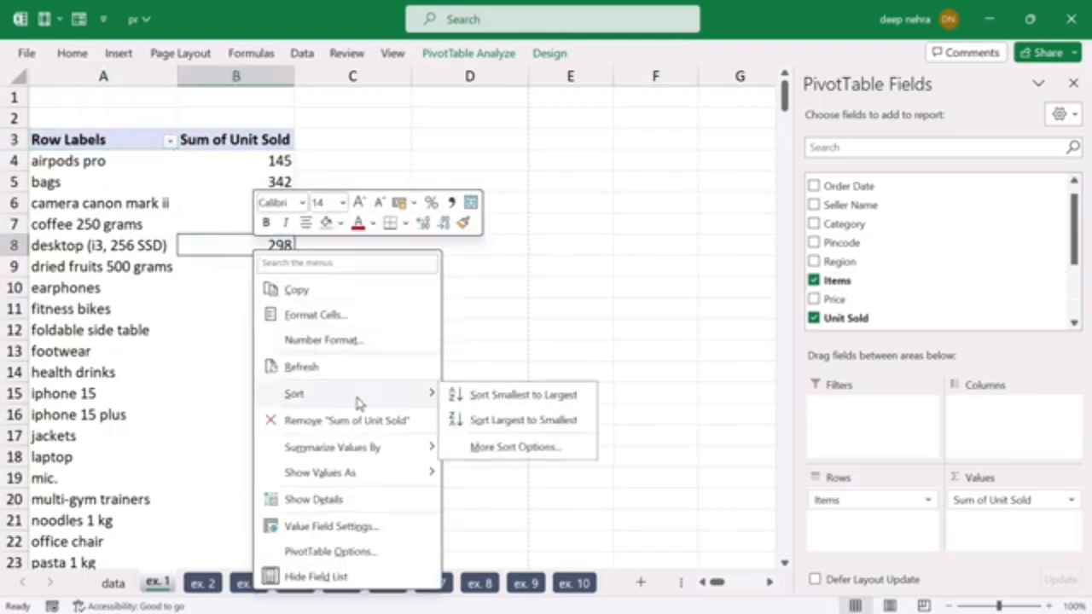
{"action": "left_click", "coordinate": [525, 421]}
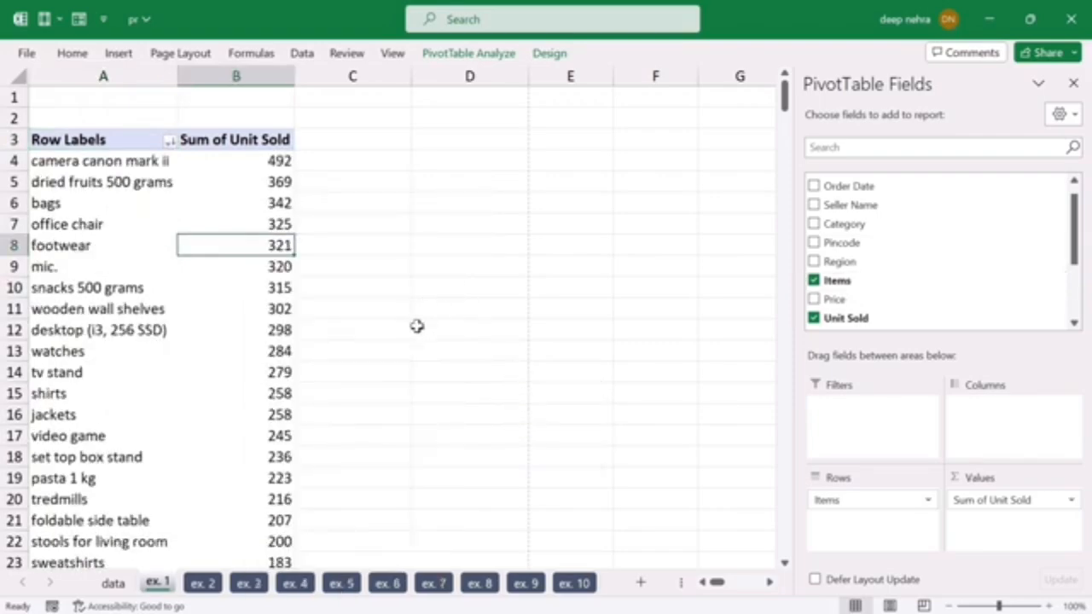
Step: Review the best-selling items in the sorted PivotTable and examine the whole list in the print preview
{"action": "left_click", "coordinate": [445, 315]}
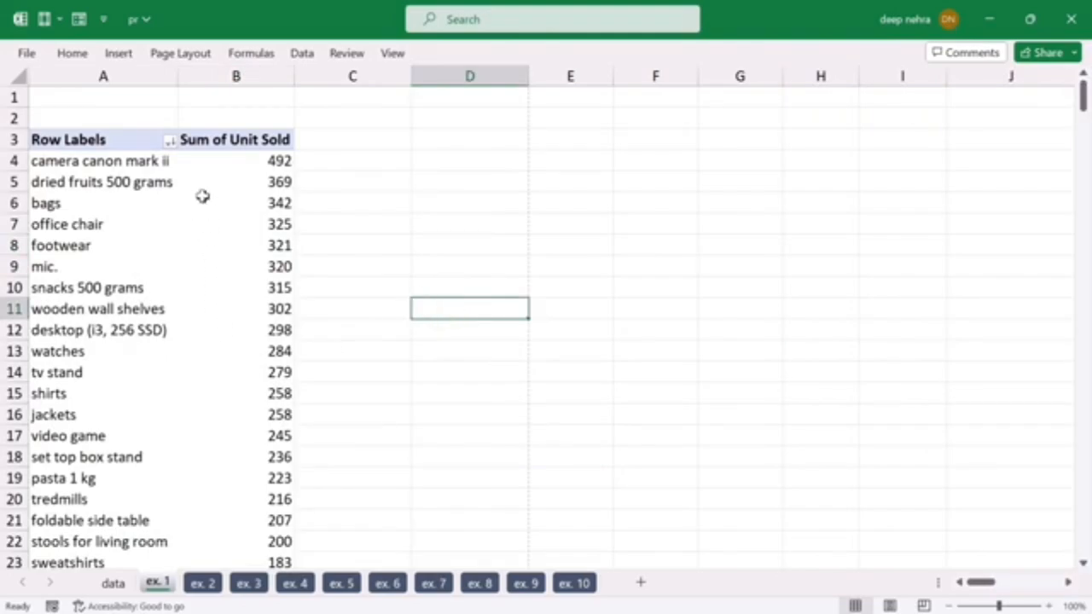
{"action": "left_click", "coordinate": [88, 167]}
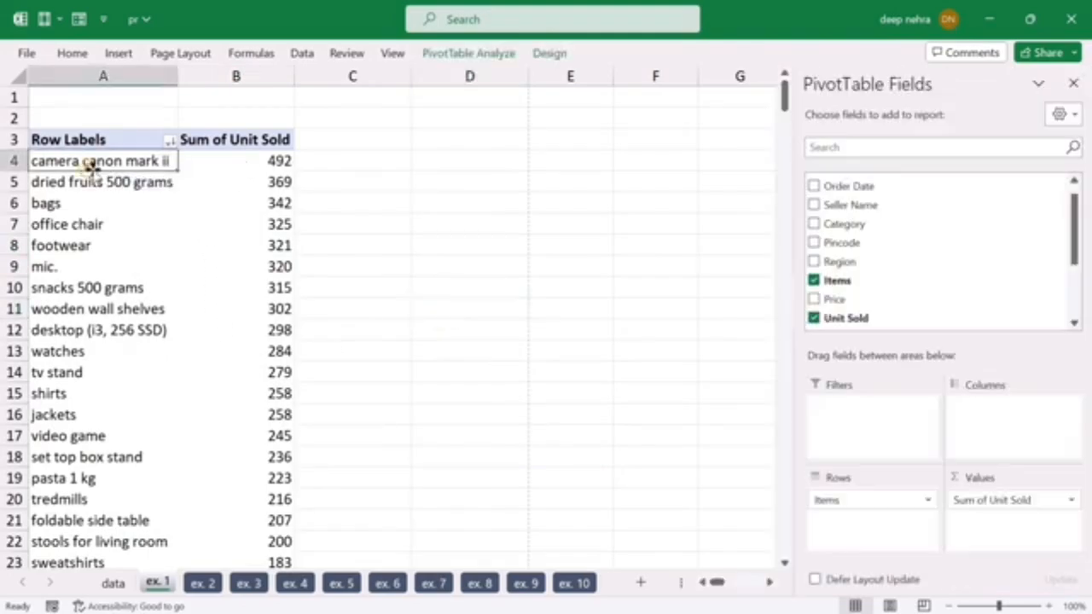
{"action": "left_click", "coordinate": [136, 182]}
{"action": "left_click", "coordinate": [95, 203]}
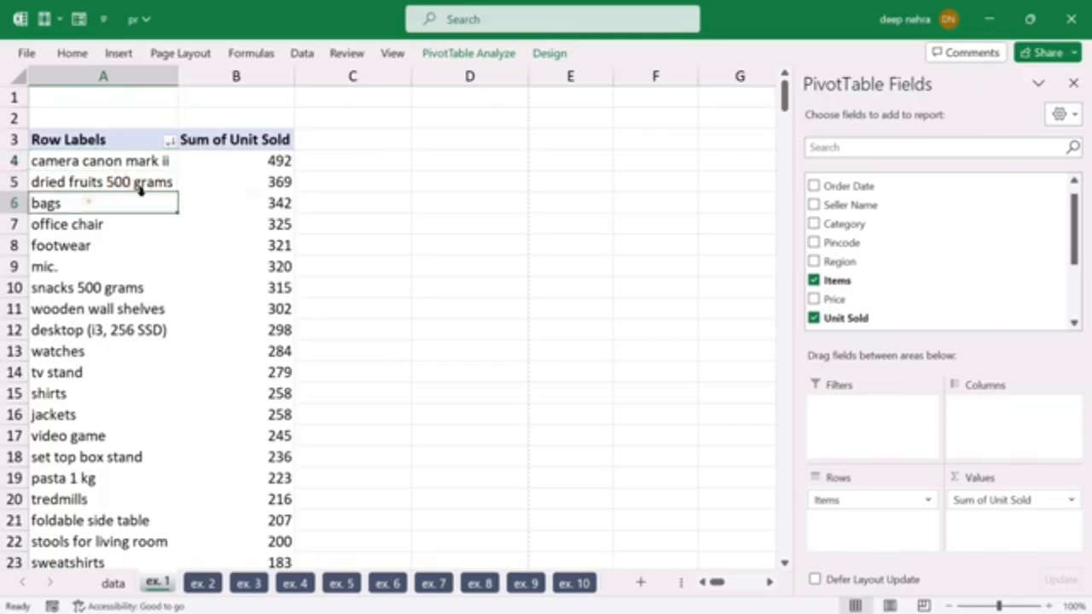
{"action": "scroll", "coordinate": [352, 270], "scroll_direction": "down", "scroll_amount": 6}
{"action": "scroll", "coordinate": [351, 270], "scroll_direction": "up", "scroll_amount": 6}
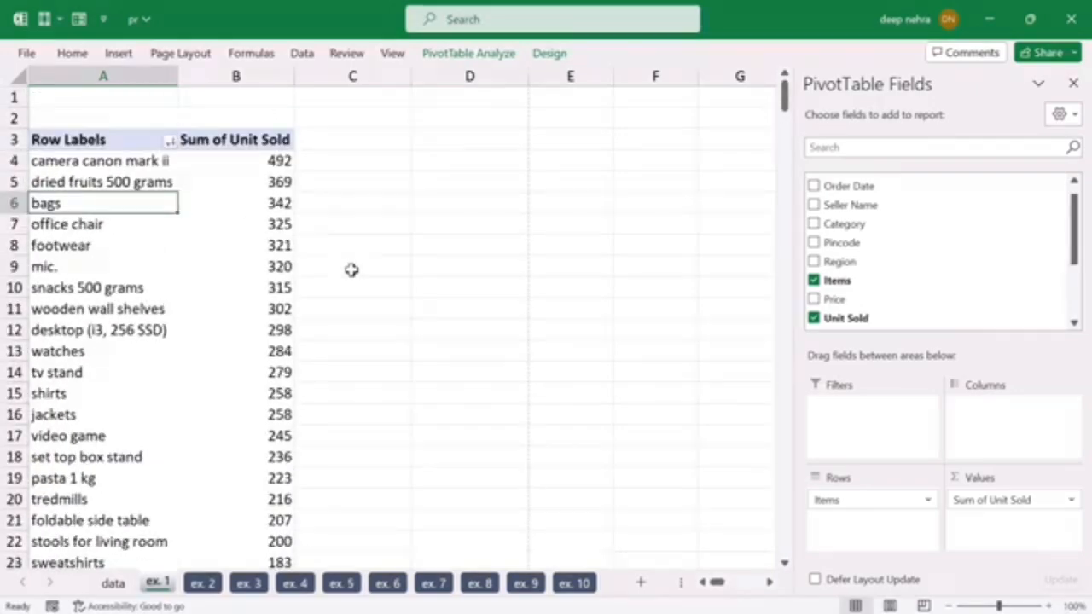
{"action": "key", "text": "ctrl+p"}
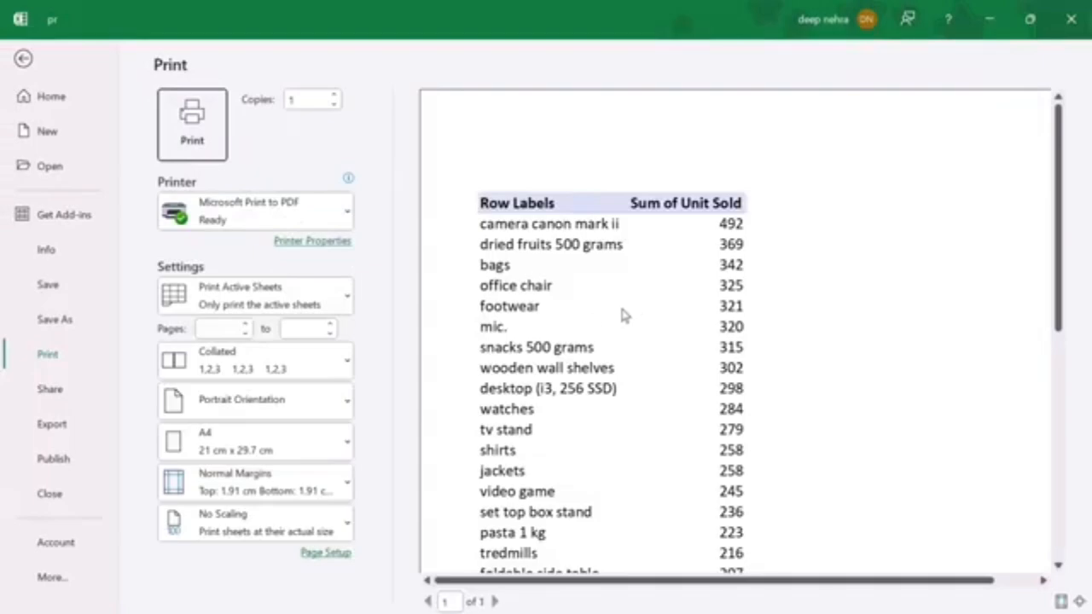
{"action": "scroll", "coordinate": [627, 269], "scroll_direction": "down", "scroll_amount": 10}
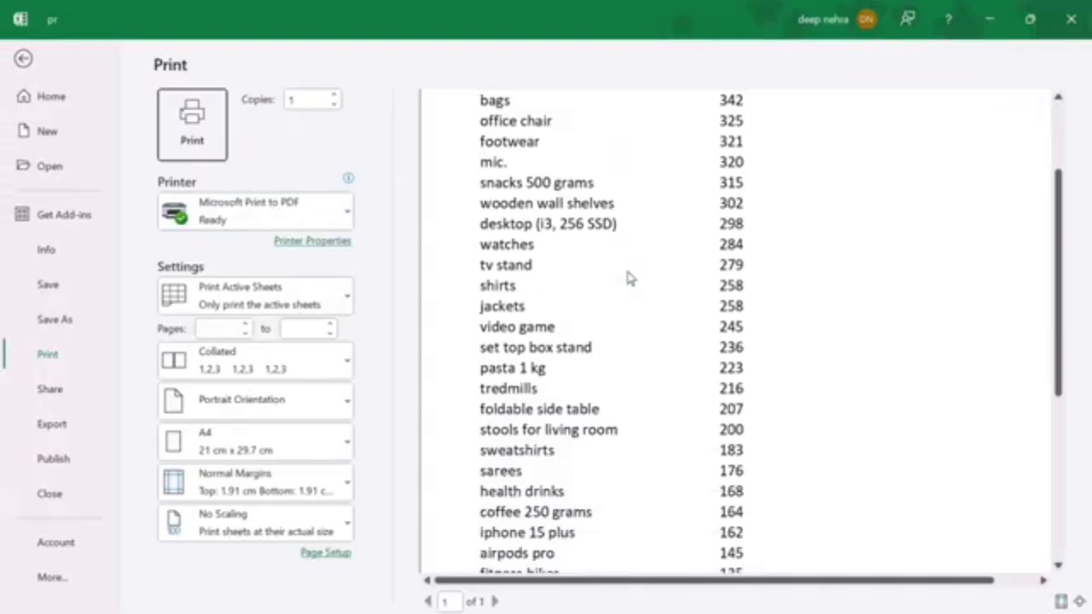
{"action": "scroll", "coordinate": [651, 358], "scroll_direction": "down", "scroll_amount": 2}
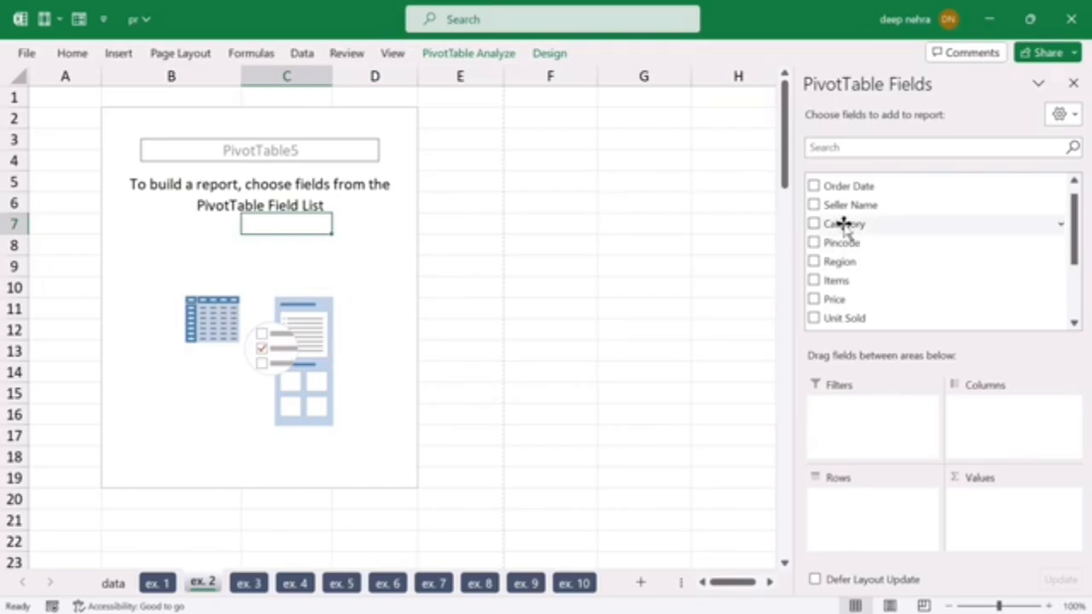
Step: Add Category and, nested below it, Items as row fields of the PivotTable on the ex. 2 sheet
{"action": "left_click_drag", "start_coordinate": [843, 224], "coordinate": [828, 508]}
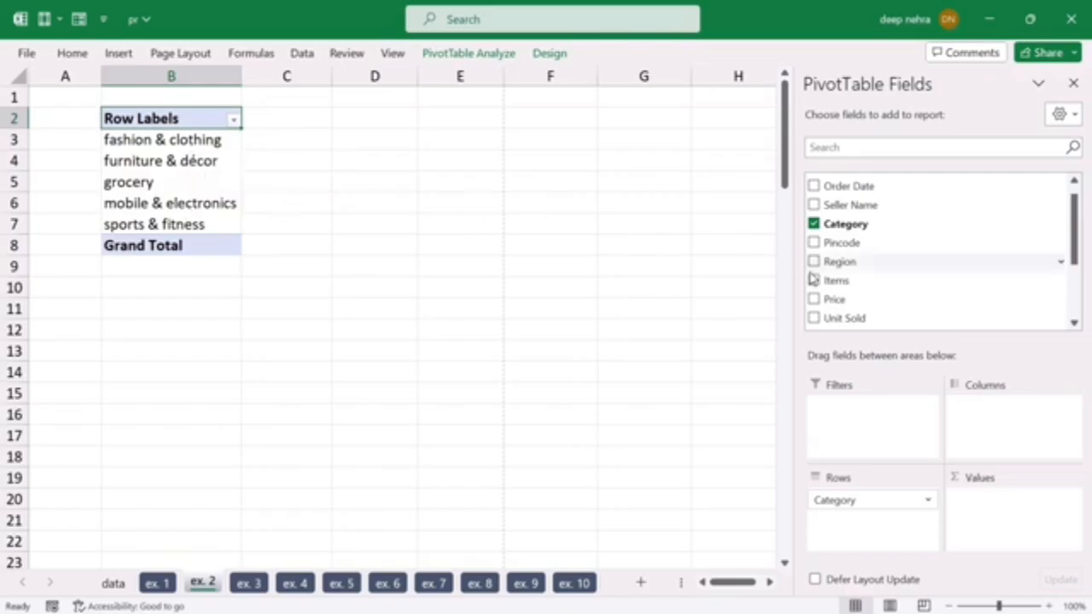
{"action": "left_click_drag", "start_coordinate": [840, 281], "coordinate": [858, 521]}
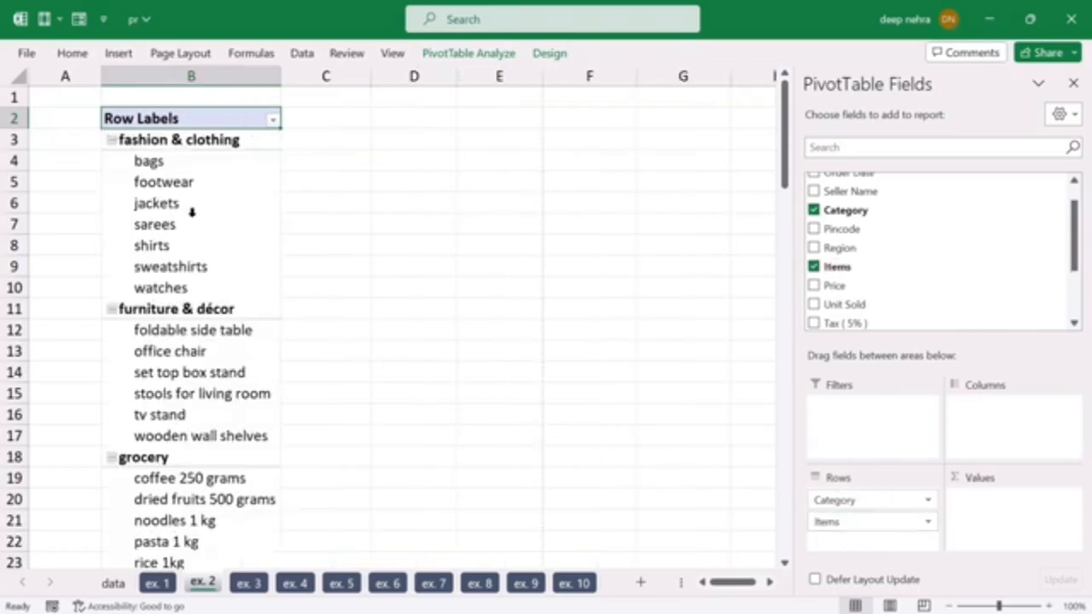
{"action": "scroll", "coordinate": [152, 248], "scroll_direction": "down", "scroll_amount": 5}
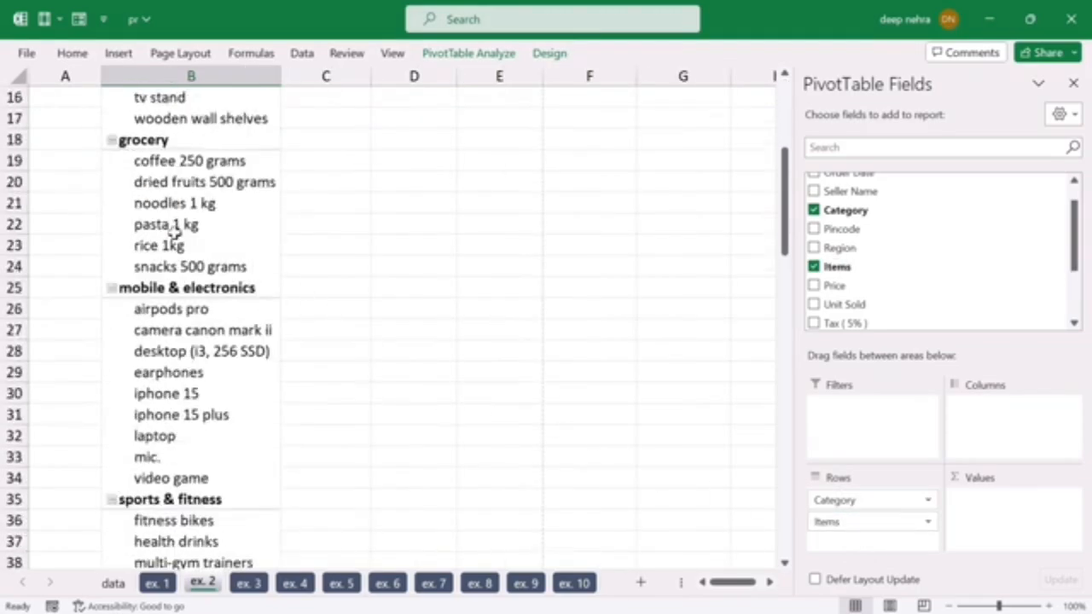
{"action": "scroll", "coordinate": [226, 375], "scroll_direction": "down", "scroll_amount": 2}
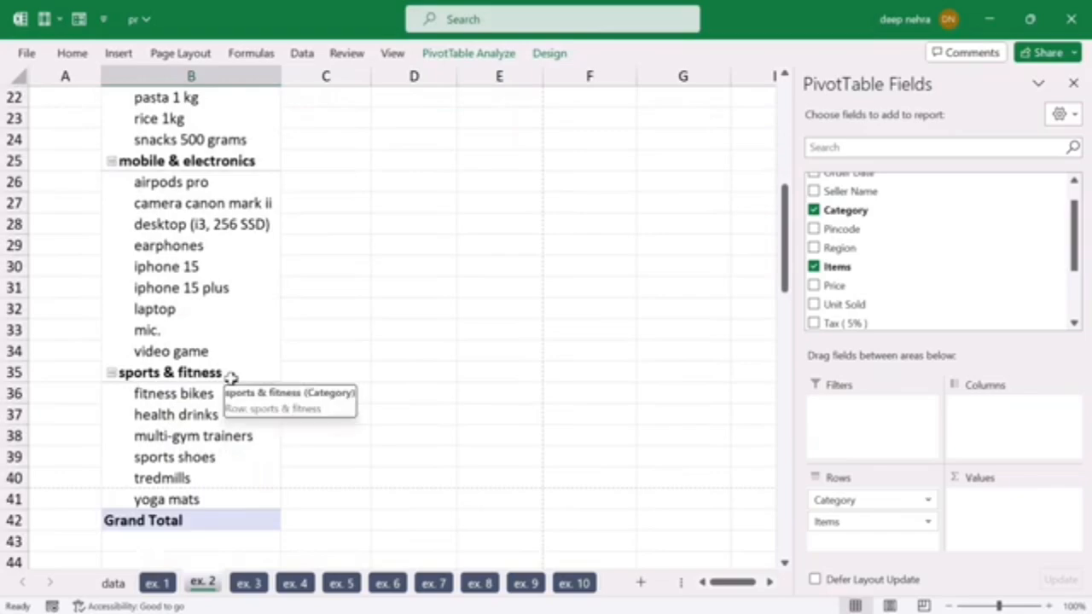
{"action": "scroll", "coordinate": [231, 376], "scroll_direction": "up", "scroll_amount": 7}
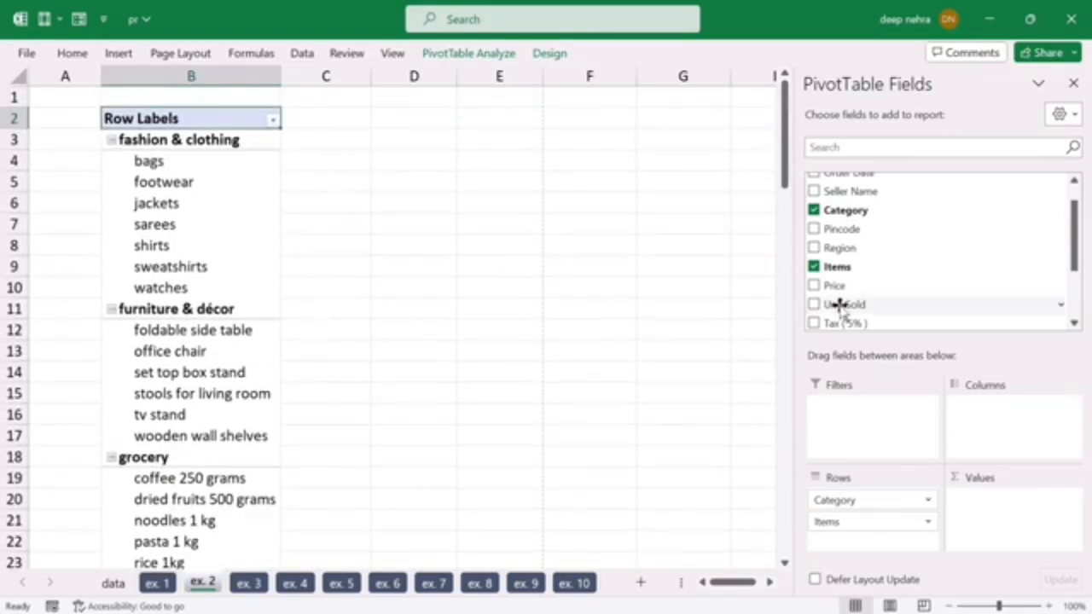
Step: Add Unit Sold as the summed value field of the ex. 2 PivotTable
{"action": "left_click_drag", "start_coordinate": [843, 305], "coordinate": [999, 529]}
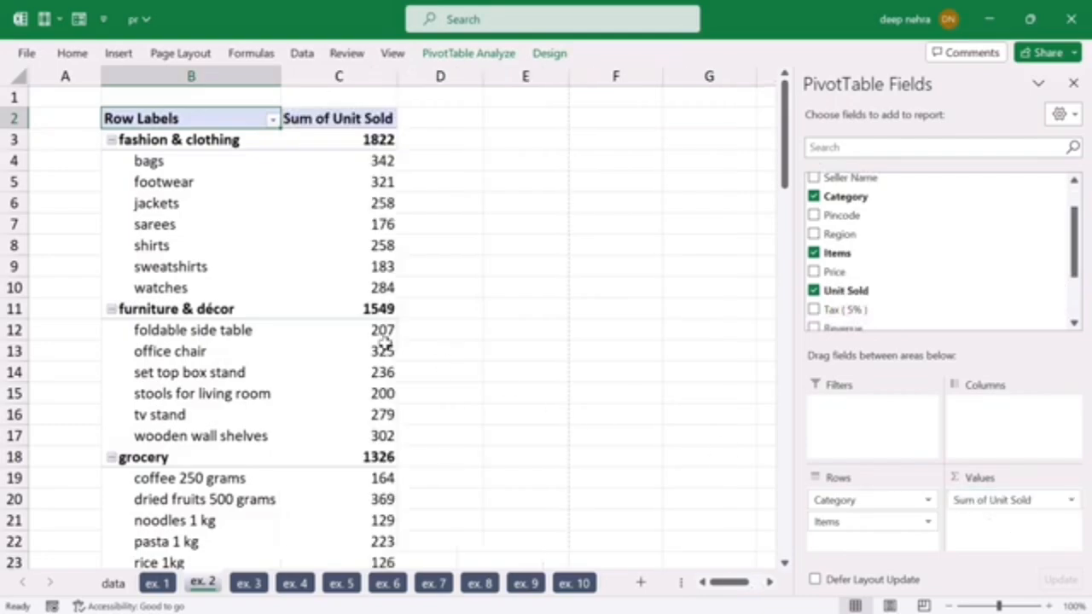
{"action": "mouse_move", "coordinate": [385, 344]}
Step: Examine the units sold for each category and compare the order of the items inside the fashion & clothing and furniture & décor groups
{"action": "left_click", "coordinate": [162, 141]}
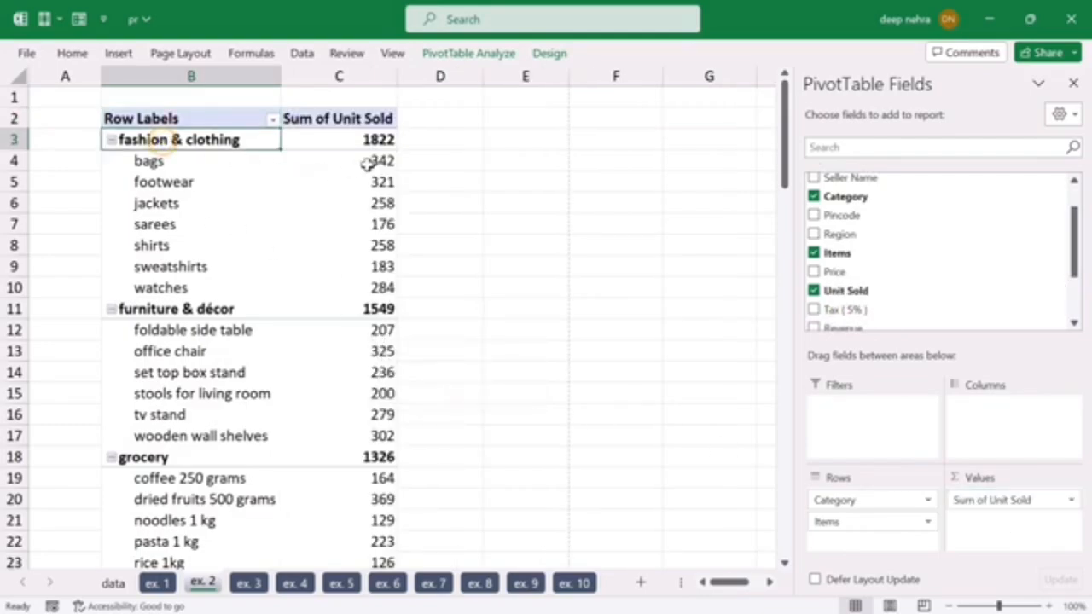
{"action": "left_click", "coordinate": [333, 141]}
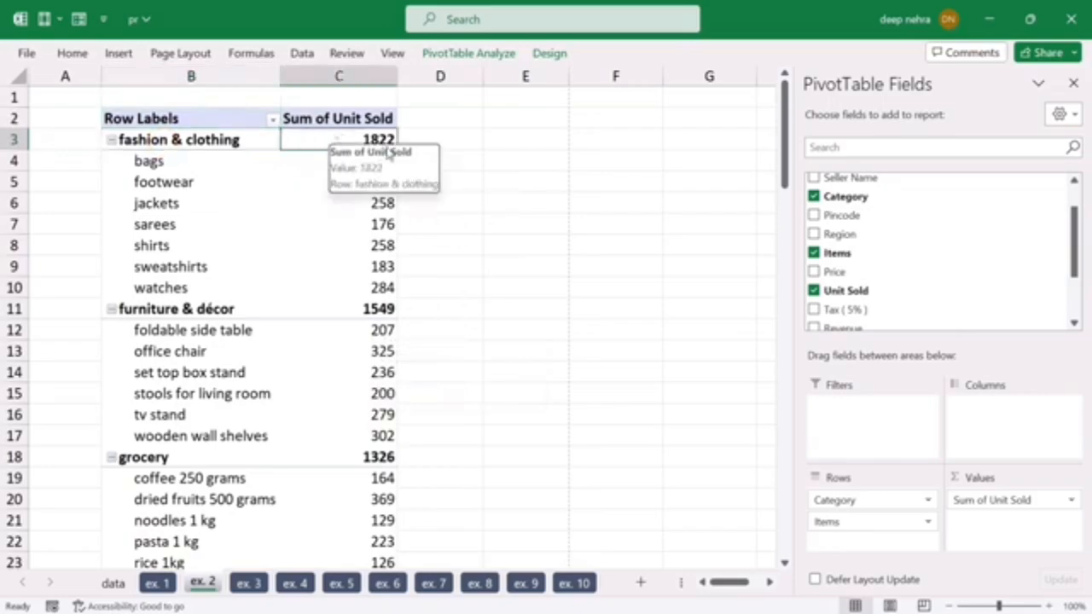
{"action": "left_click_drag", "start_coordinate": [153, 164], "coordinate": [349, 283]}
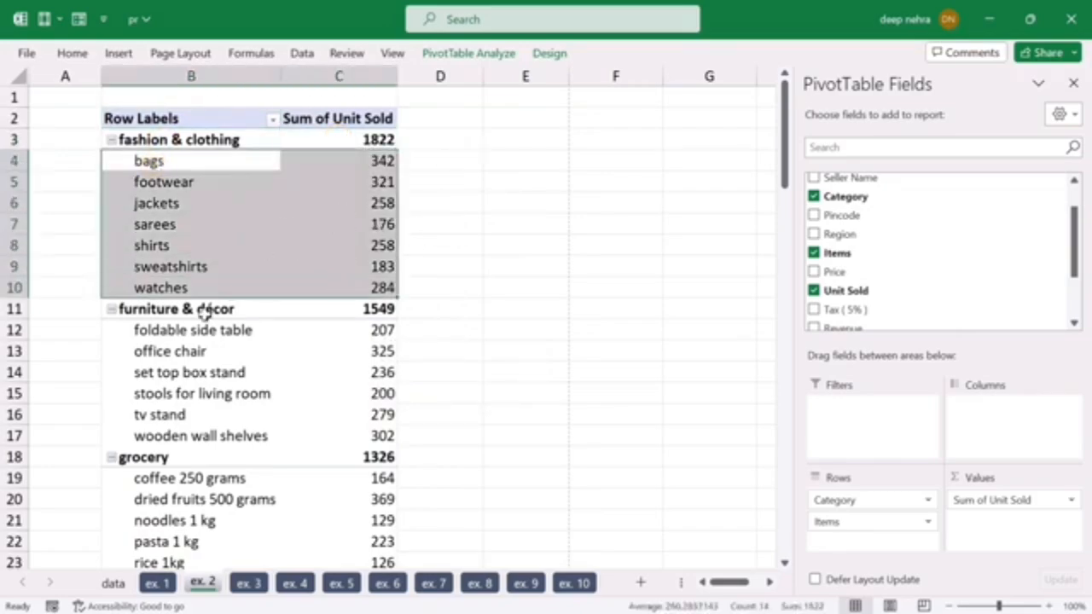
{"action": "left_click_drag", "start_coordinate": [178, 331], "coordinate": [353, 436]}
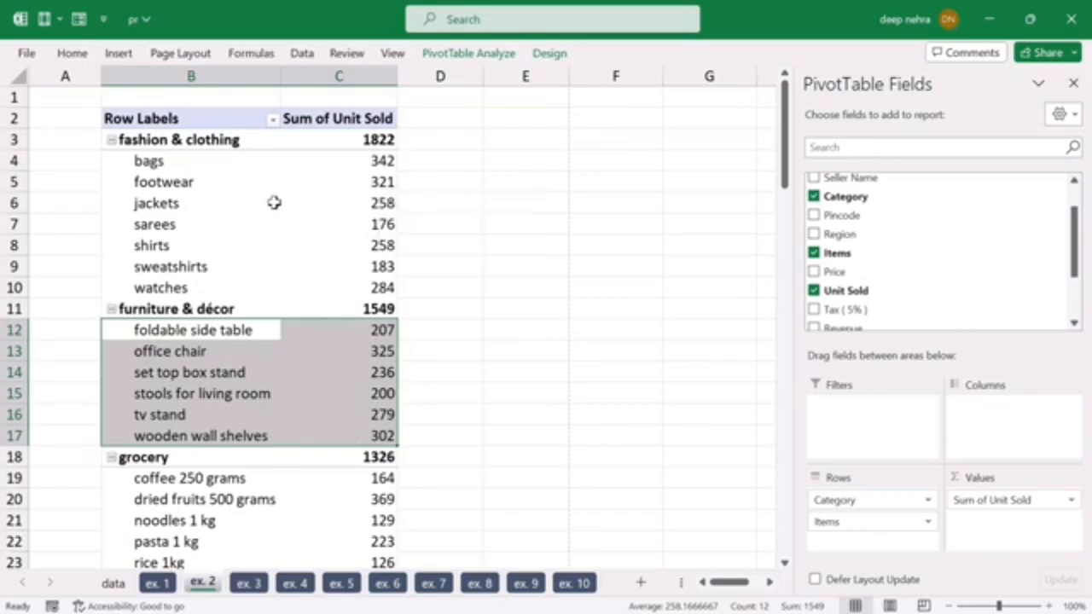
{"action": "left_click_drag", "start_coordinate": [151, 161], "coordinate": [342, 278]}
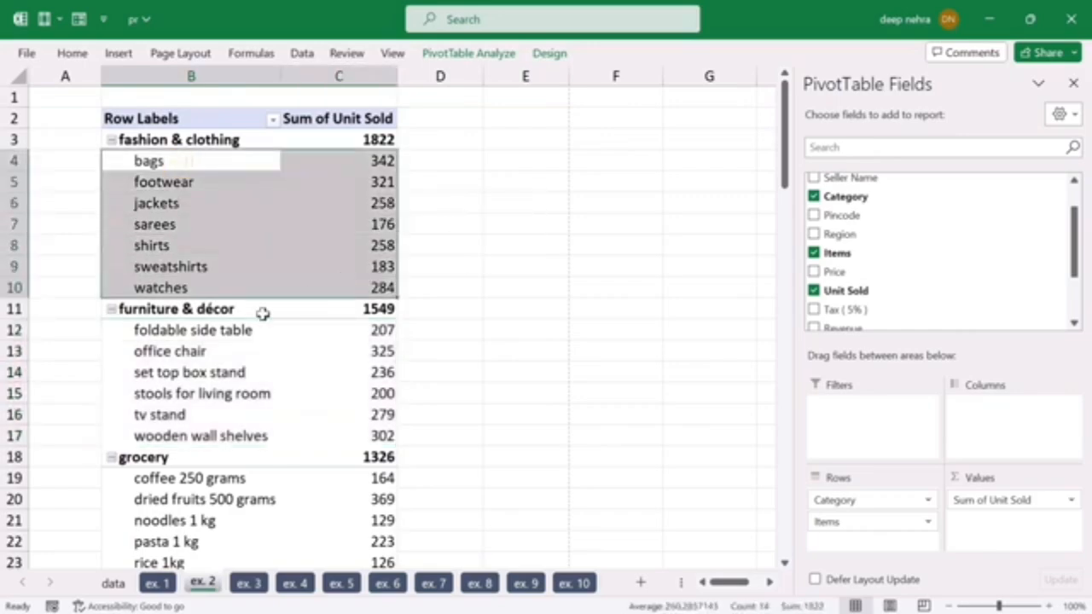
{"action": "left_click_drag", "start_coordinate": [165, 333], "coordinate": [316, 429]}
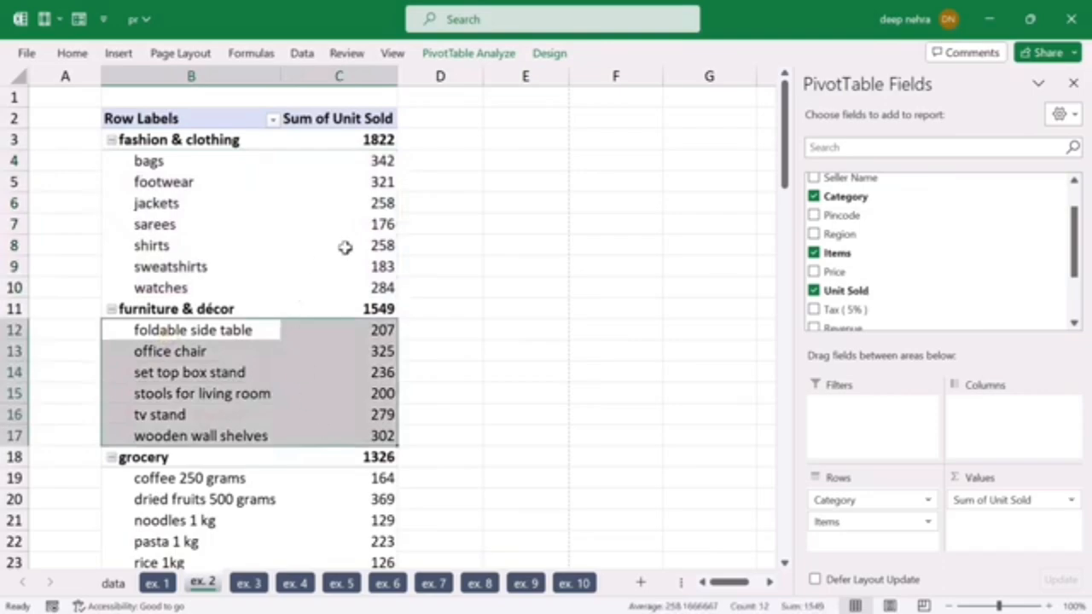
{"action": "left_click", "coordinate": [360, 202]}
{"action": "left_click", "coordinate": [301, 368]}
{"action": "left_click", "coordinate": [306, 512]}
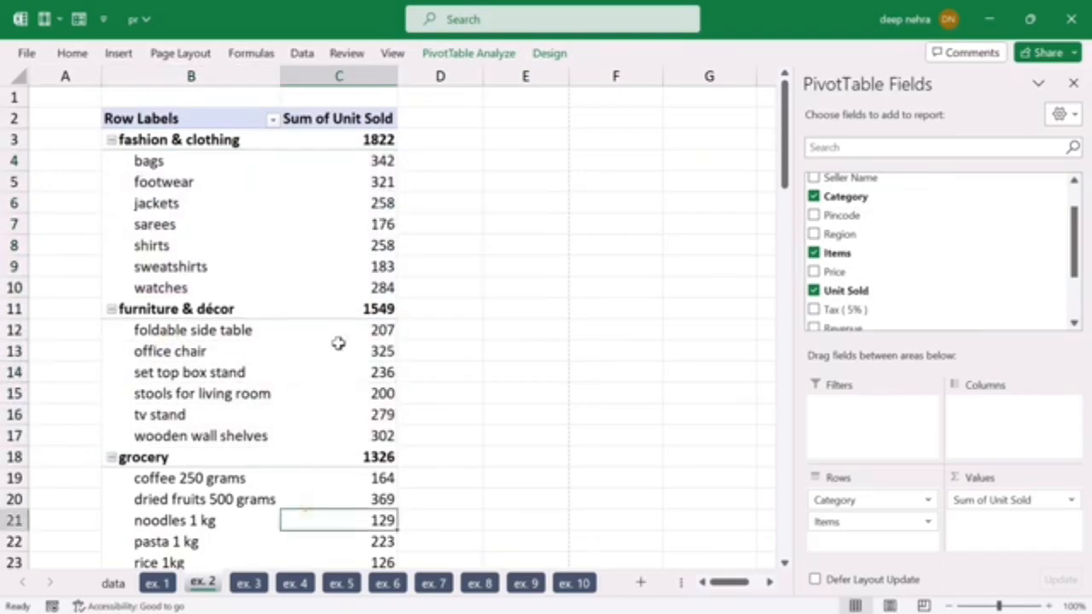
Step: Sort the items within each category of the ex. 2 PivotTable by Sum of Unit Sold from largest to smallest and review the groups
{"action": "left_click", "coordinate": [352, 224]}
{"action": "right_click", "coordinate": [354, 224]}
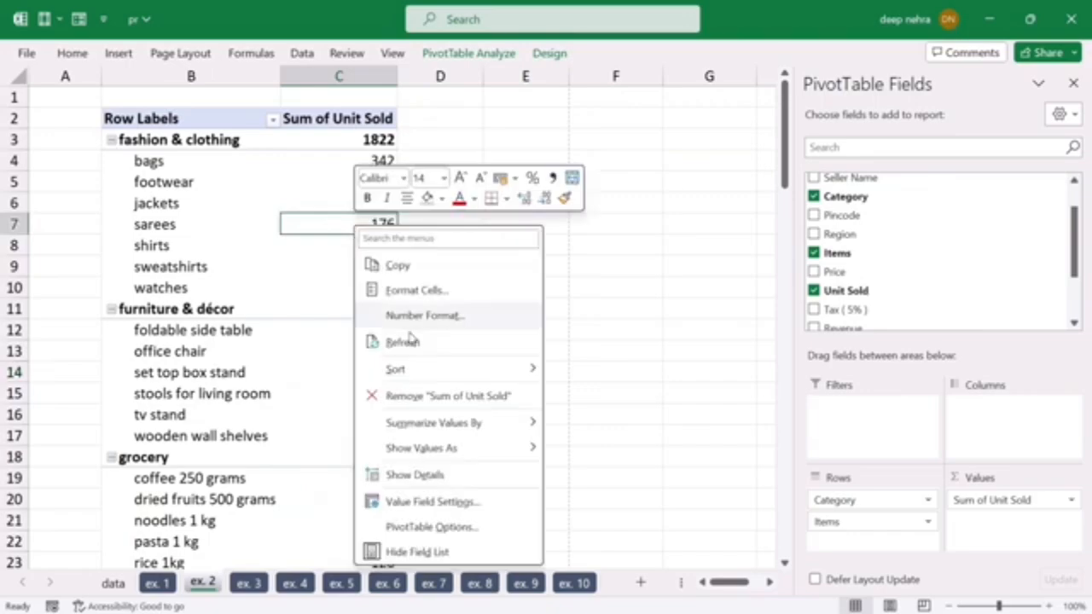
{"action": "mouse_move", "coordinate": [422, 374]}
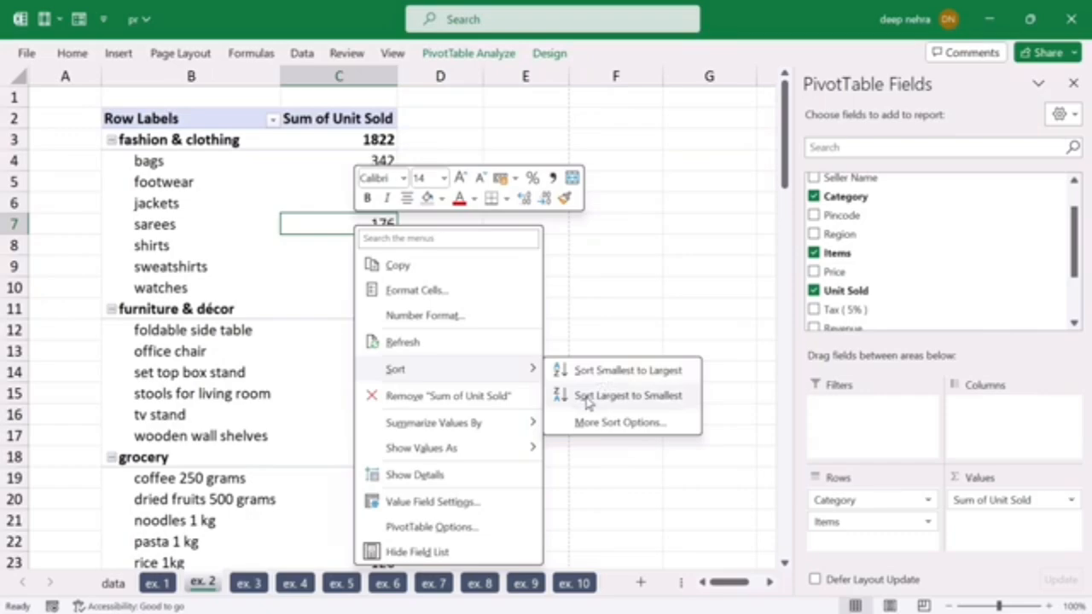
{"action": "left_click", "coordinate": [589, 401]}
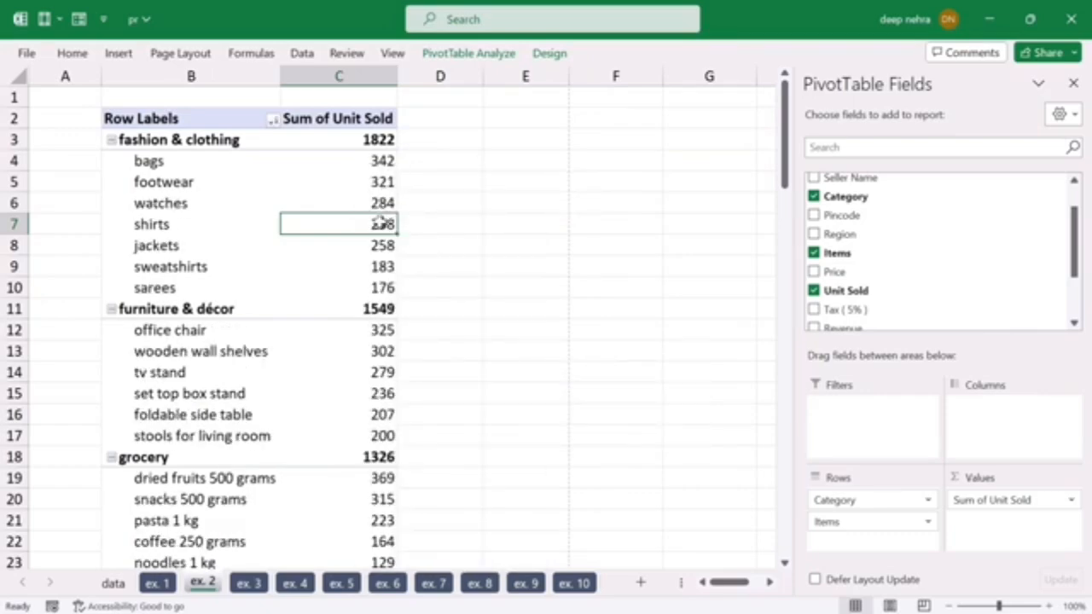
{"action": "left_click_drag", "start_coordinate": [151, 163], "coordinate": [308, 285]}
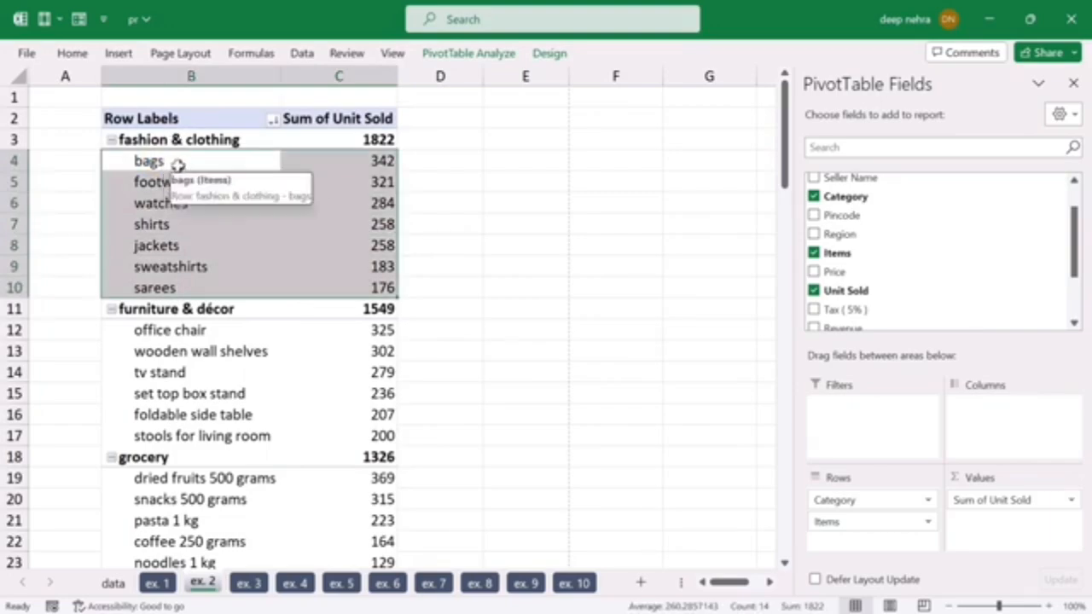
{"action": "left_click", "coordinate": [226, 399]}
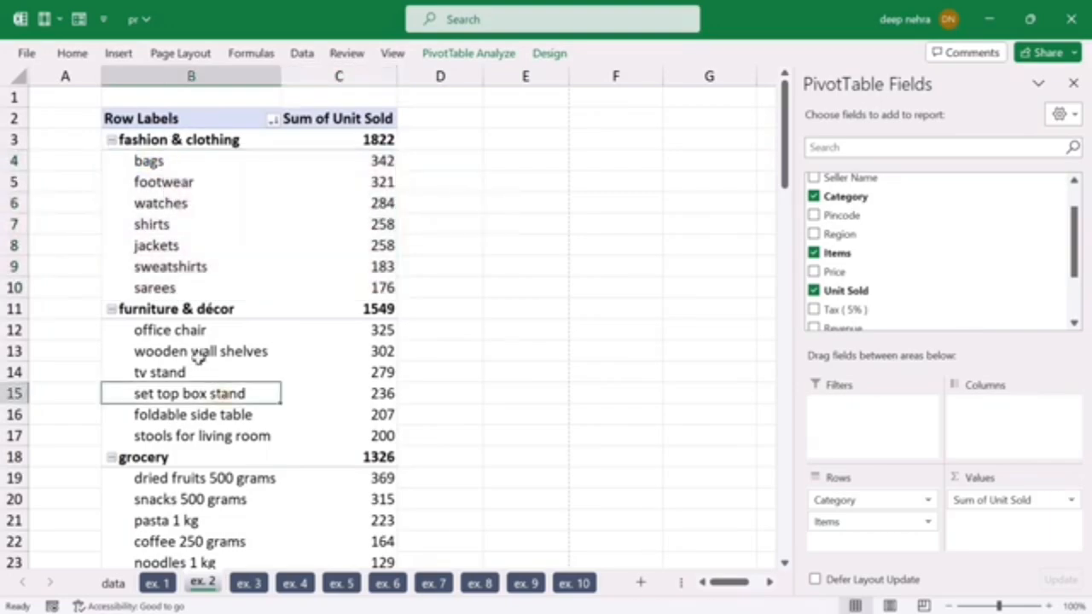
{"action": "left_click", "coordinate": [307, 337]}
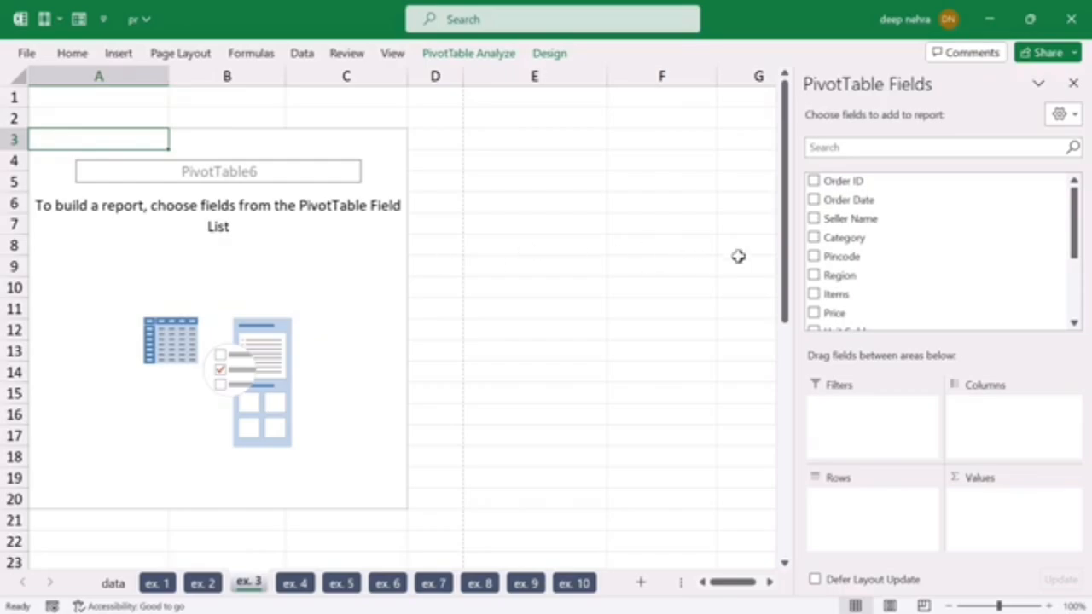
Step: Build the ex. 3 PivotTable with Region and nested Category as row fields and Unit Sold as the summed value, and look through it
{"action": "left_click_drag", "start_coordinate": [832, 276], "coordinate": [845, 512]}
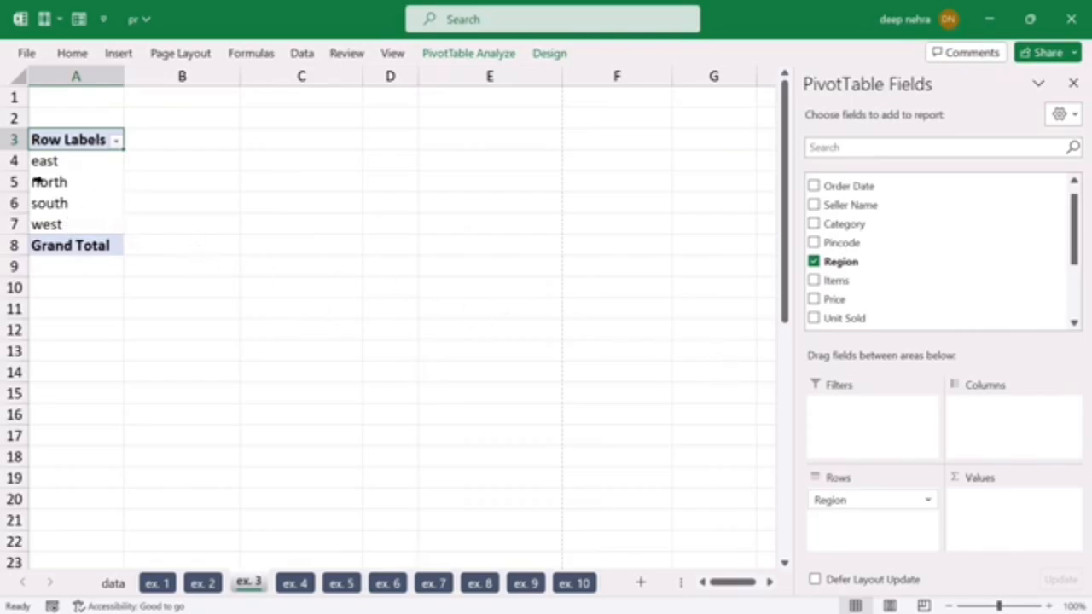
{"action": "left_click_drag", "start_coordinate": [841, 226], "coordinate": [879, 525]}
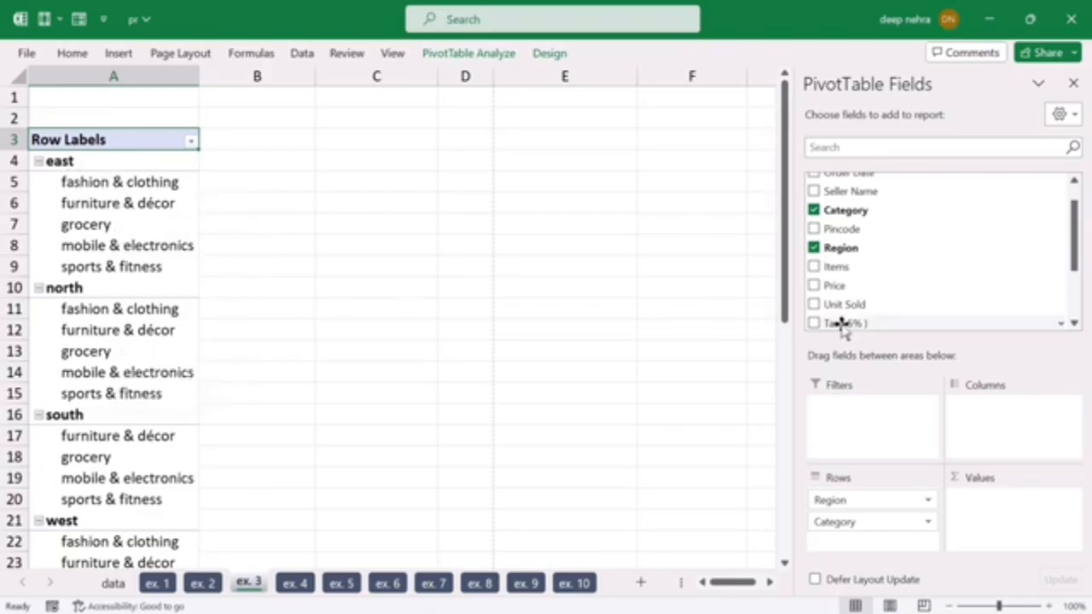
{"action": "left_click_drag", "start_coordinate": [843, 305], "coordinate": [994, 503]}
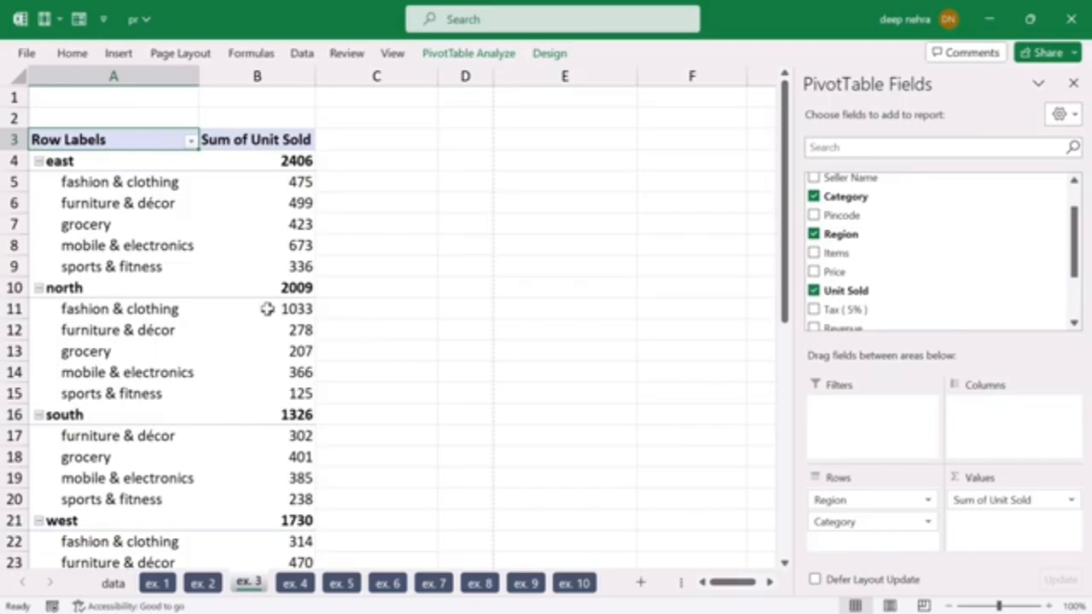
{"action": "scroll", "coordinate": [268, 310], "scroll_direction": "down", "scroll_amount": 4}
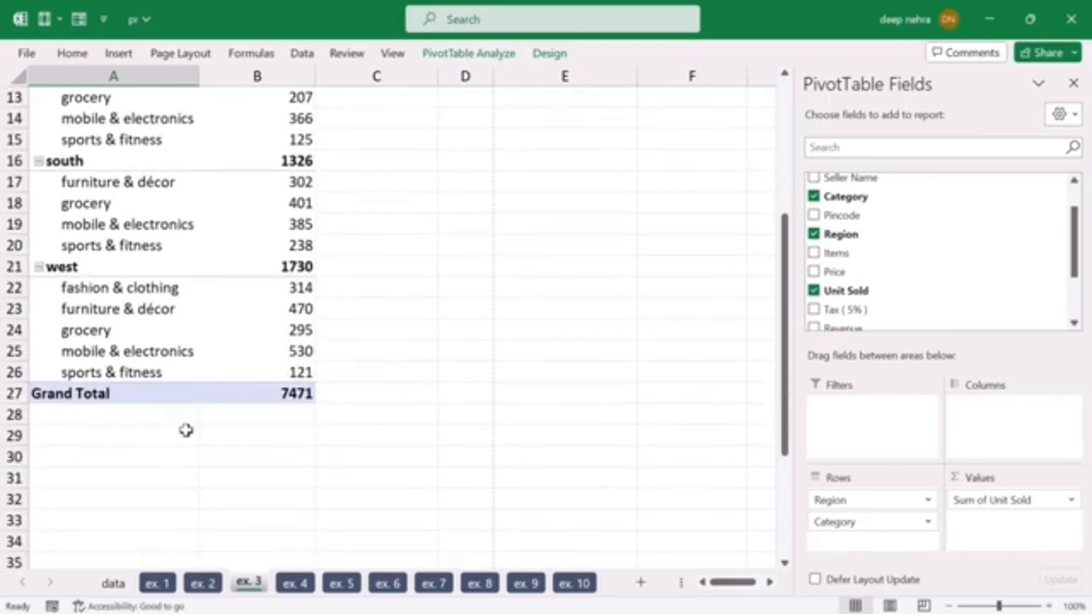
{"action": "scroll", "coordinate": [188, 409], "scroll_direction": "up", "scroll_amount": 4}
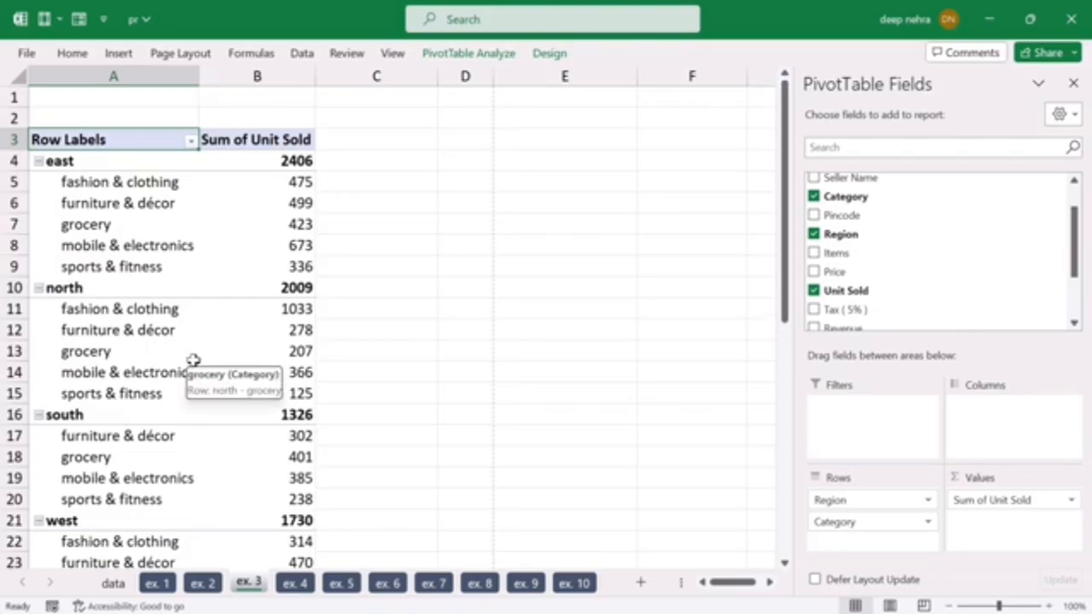
Step: Remove Unit Sold, Region and Category from the ex. 3 PivotTable
{"action": "left_click", "coordinate": [813, 290]}
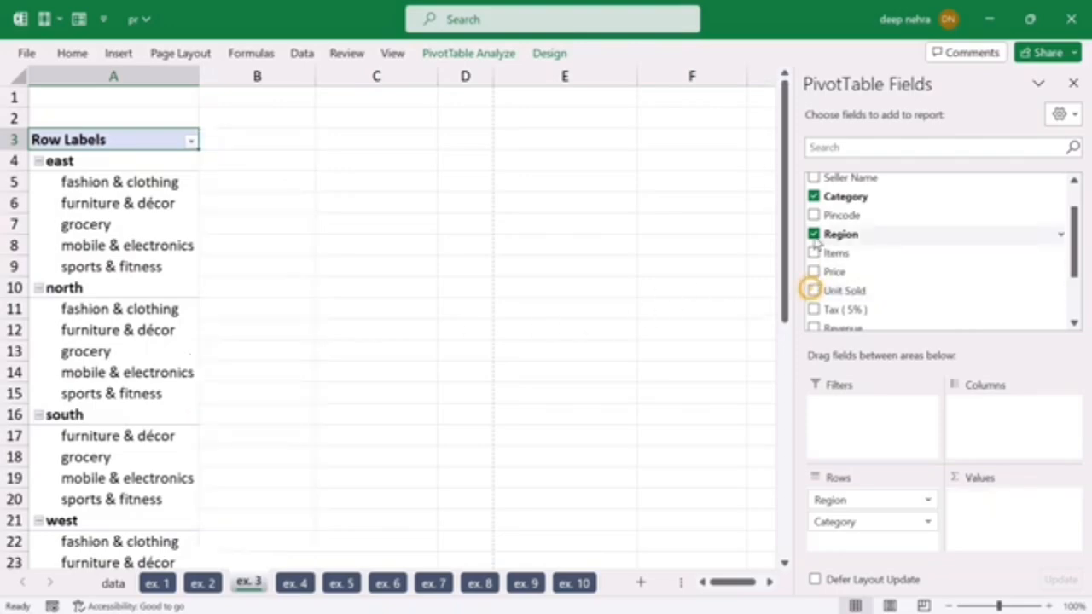
{"action": "left_click", "coordinate": [813, 234]}
{"action": "left_click", "coordinate": [813, 196]}
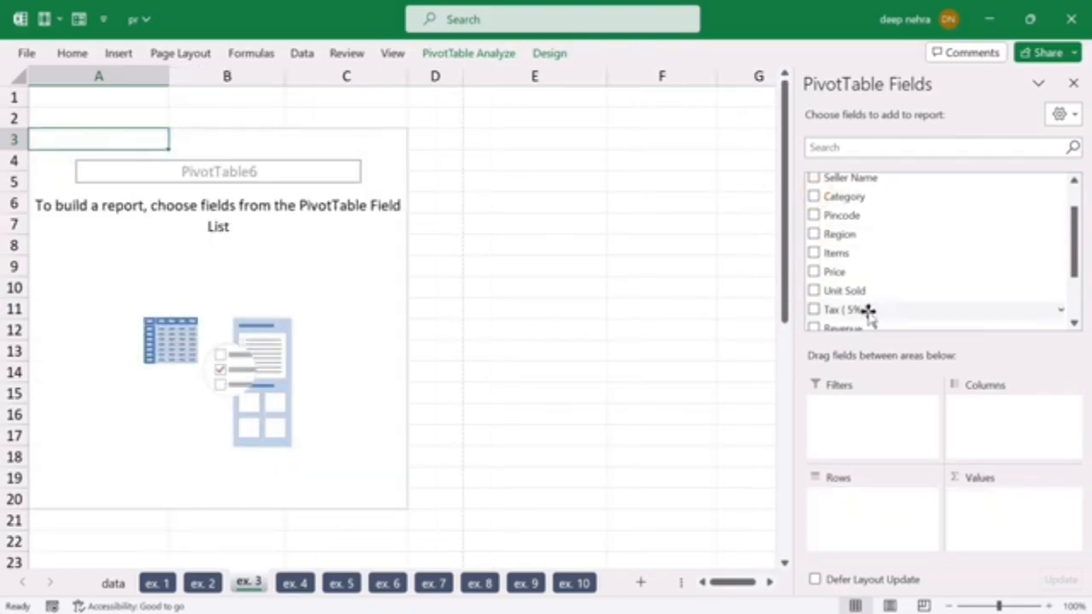
Step: Lay out the ex. 3 PivotTable with Category rows, Region columns and summed Unit Sold values, and give columns B to E equal widths
{"action": "left_click_drag", "start_coordinate": [845, 197], "coordinate": [870, 510]}
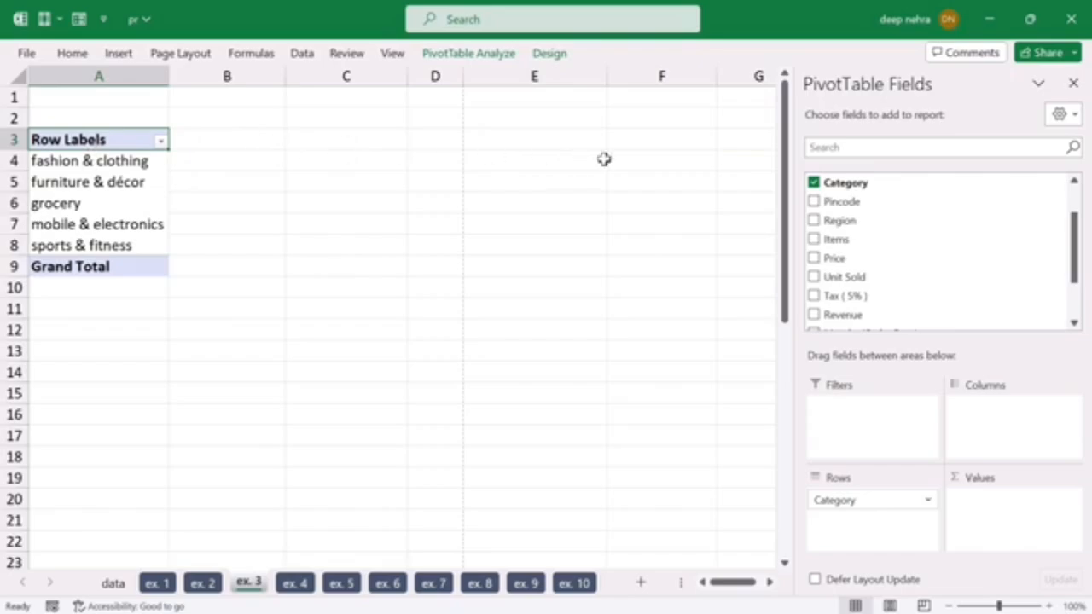
{"action": "left_click_drag", "start_coordinate": [837, 222], "coordinate": [990, 428]}
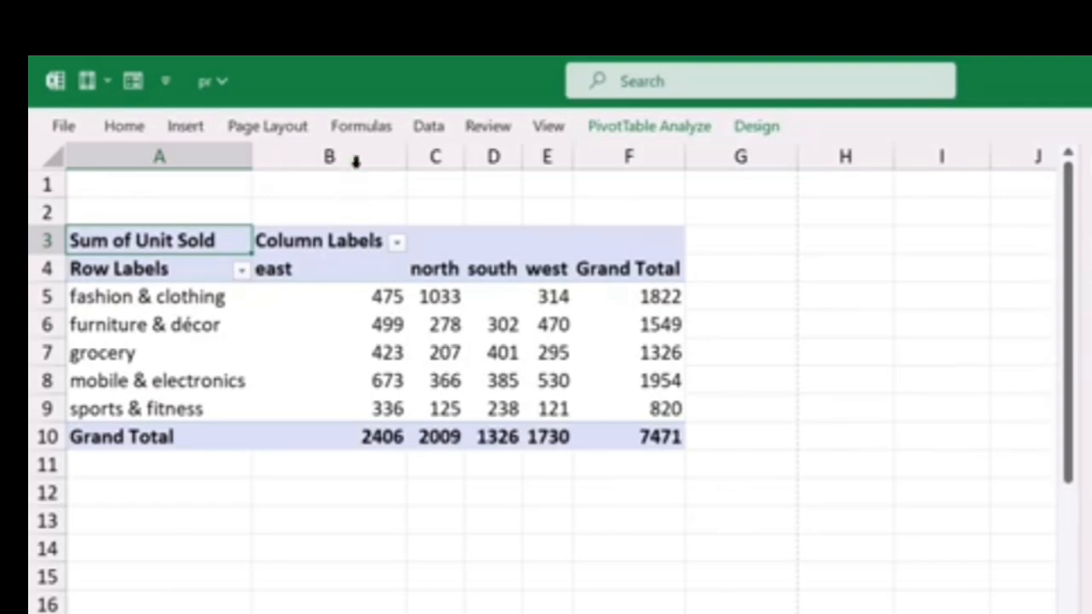
{"action": "left_click_drag", "start_coordinate": [356, 158], "coordinate": [654, 298]}
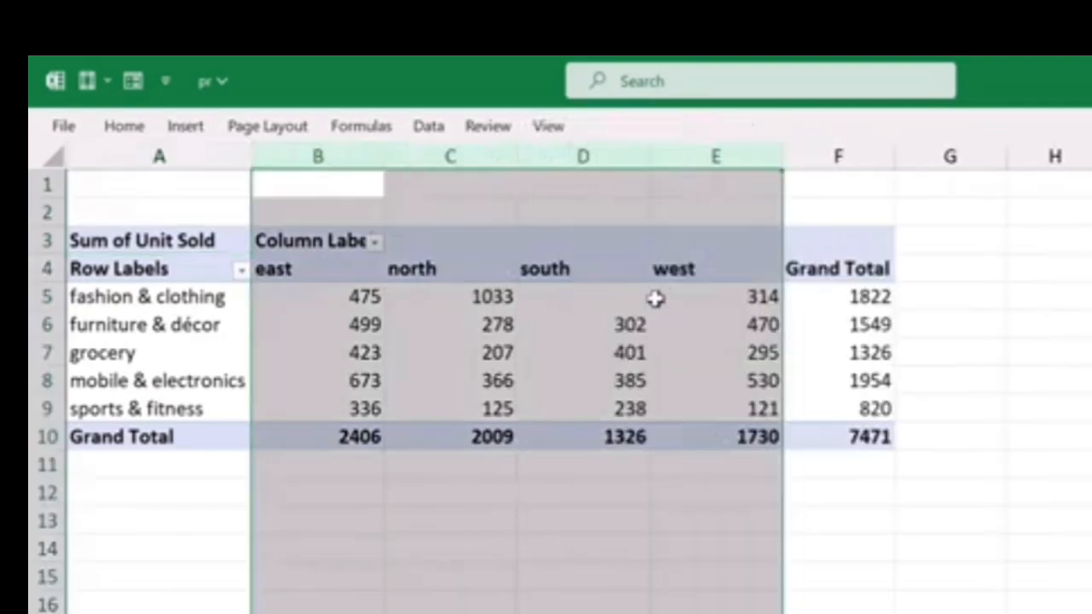
{"action": "left_click", "coordinate": [685, 603]}
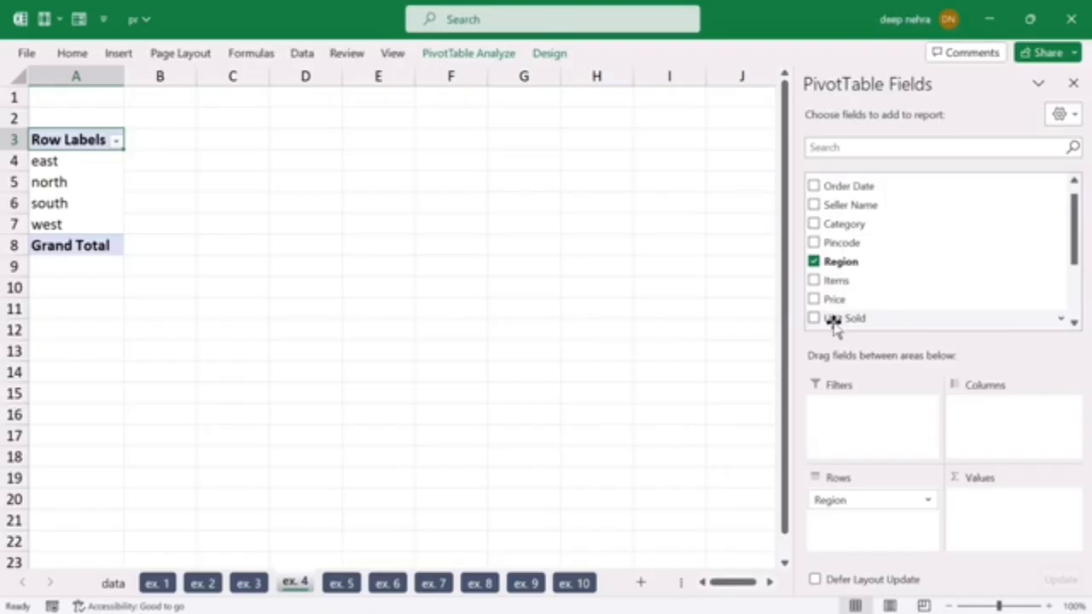
Step: Add Unit Sold as the value field of the ex. 4 Region PivotTable and show its values as % of Column Total
{"action": "left_click_drag", "start_coordinate": [831, 320], "coordinate": [972, 491]}
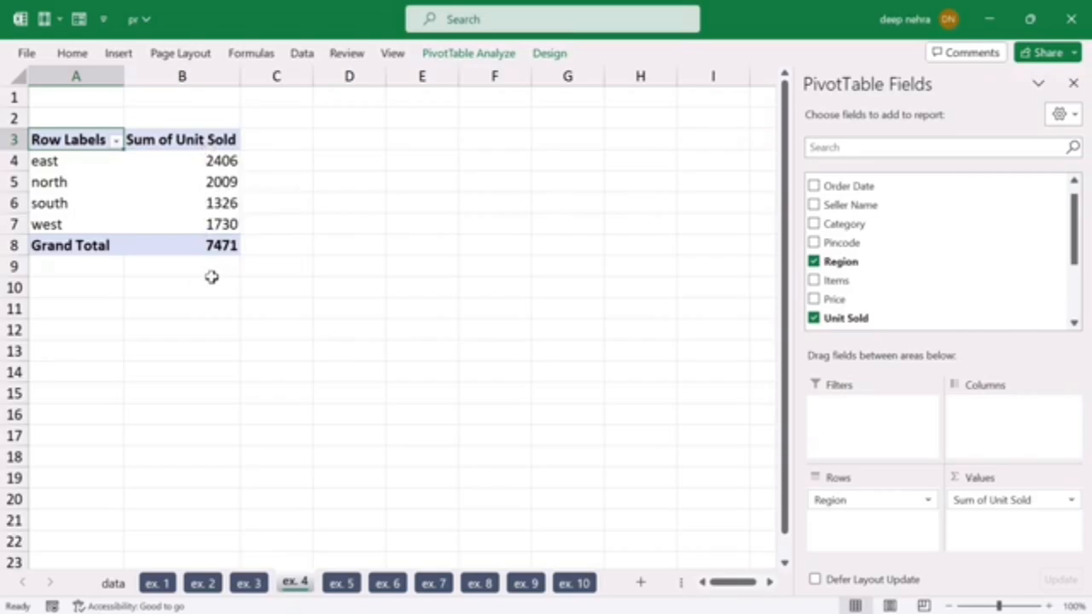
{"action": "left_click", "coordinate": [213, 182]}
{"action": "right_click", "coordinate": [211, 184]}
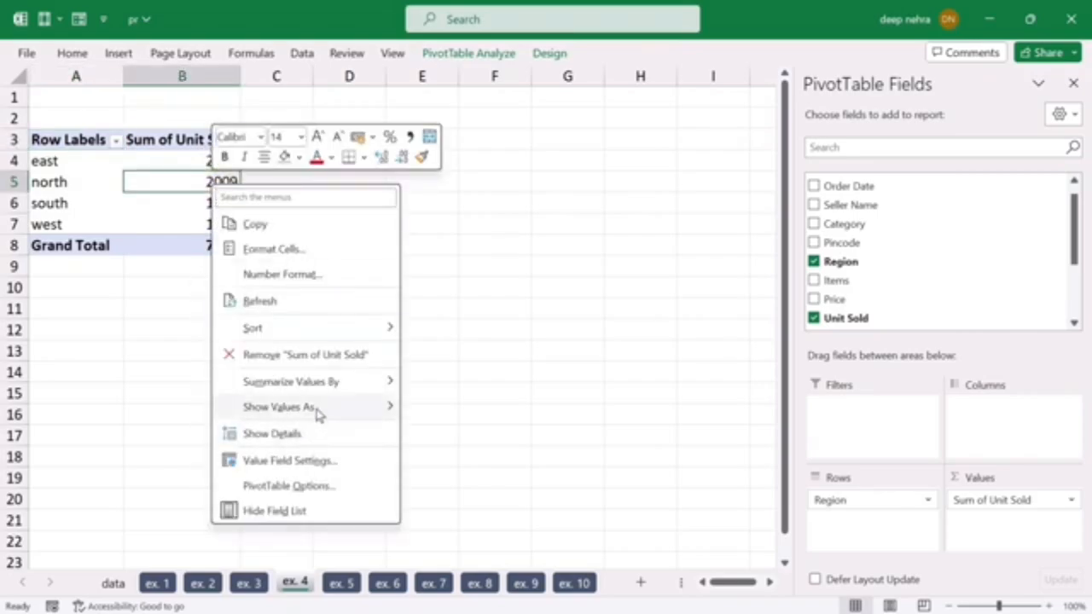
{"action": "mouse_move", "coordinate": [317, 414]}
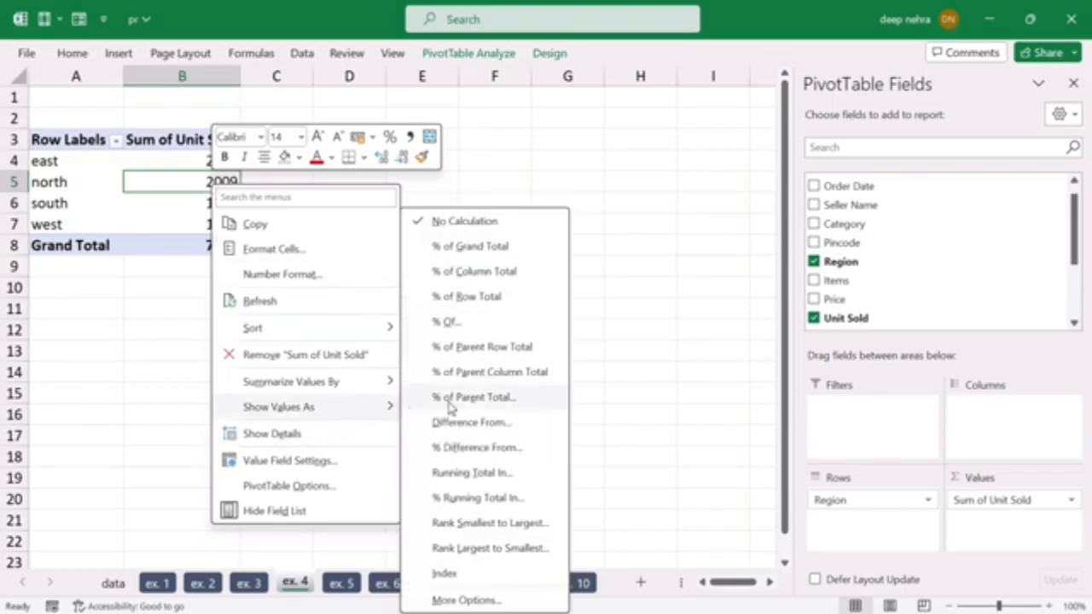
{"action": "left_click", "coordinate": [476, 275]}
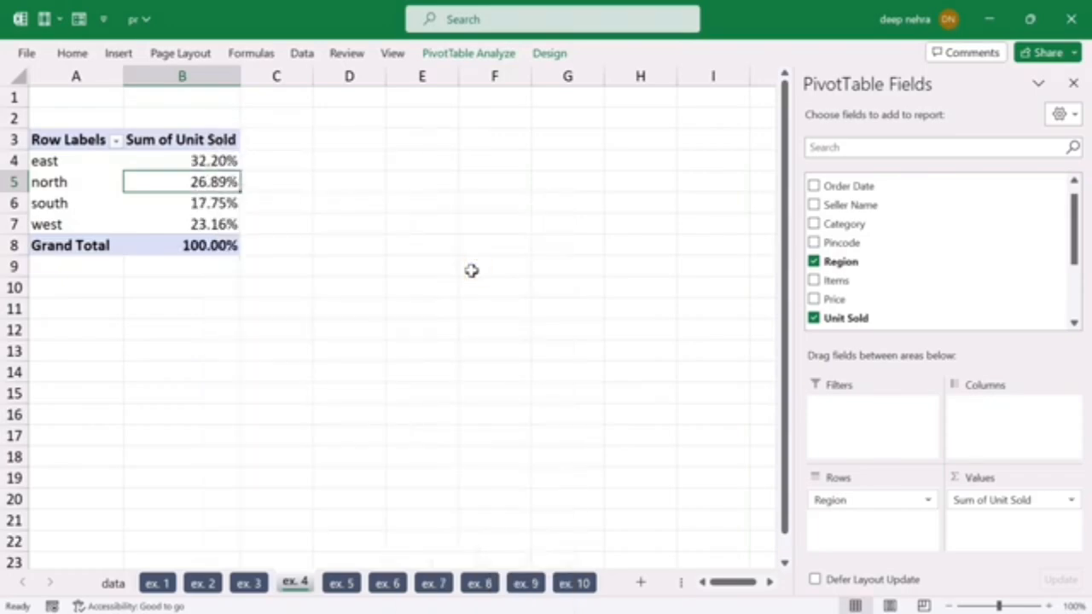
{"action": "left_click", "coordinate": [349, 350]}
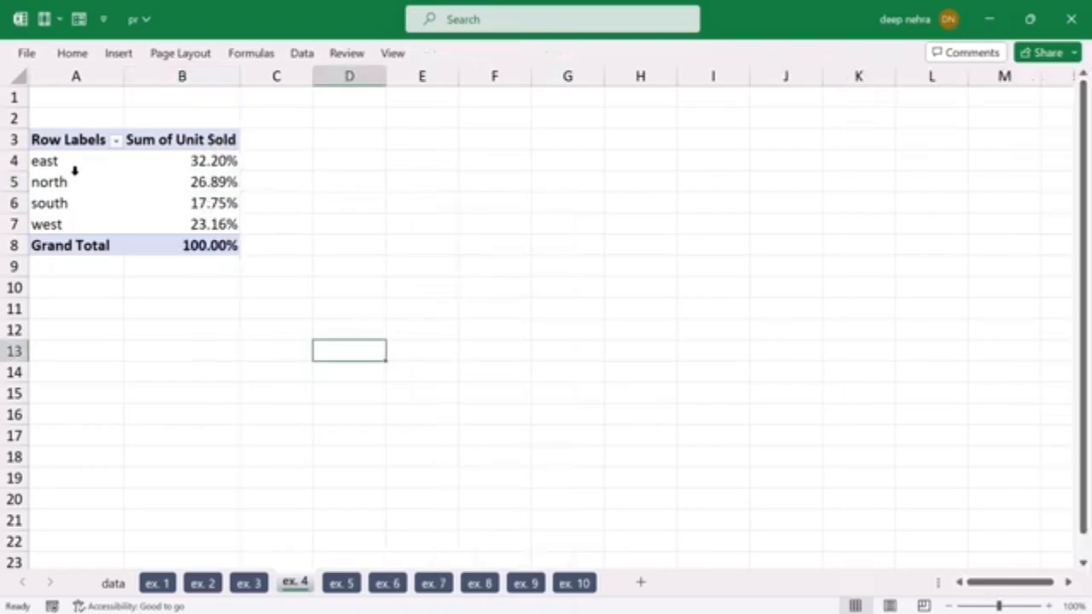
Step: Sort the regions in the ex. 4 PivotTable by their share of units sold from largest to smallest
{"action": "right_click", "coordinate": [214, 176]}
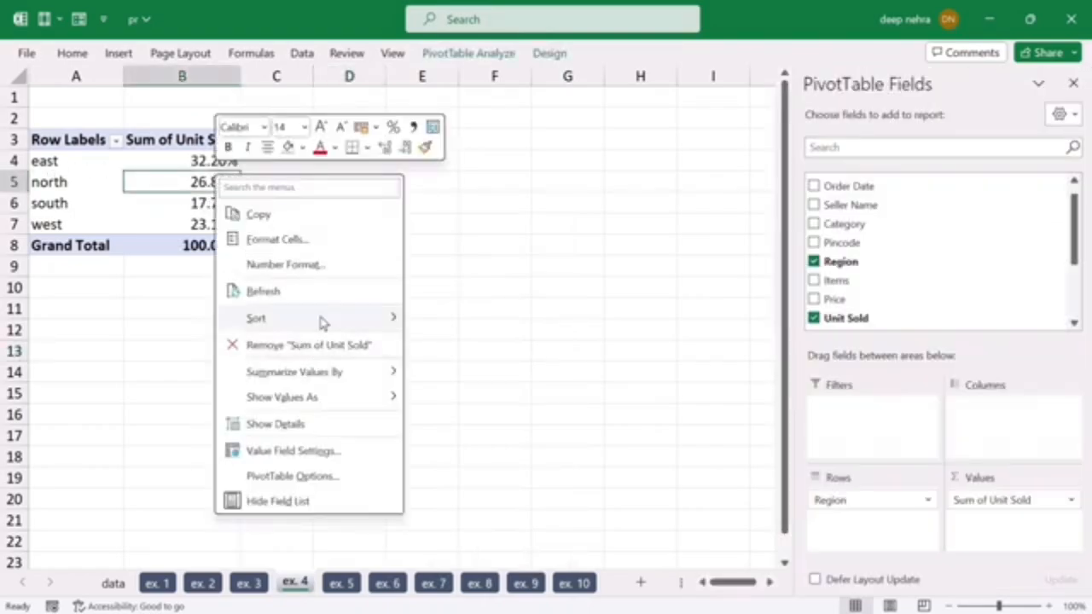
{"action": "left_click", "coordinate": [319, 317]}
{"action": "left_click", "coordinate": [483, 346]}
{"action": "left_click", "coordinate": [373, 370]}
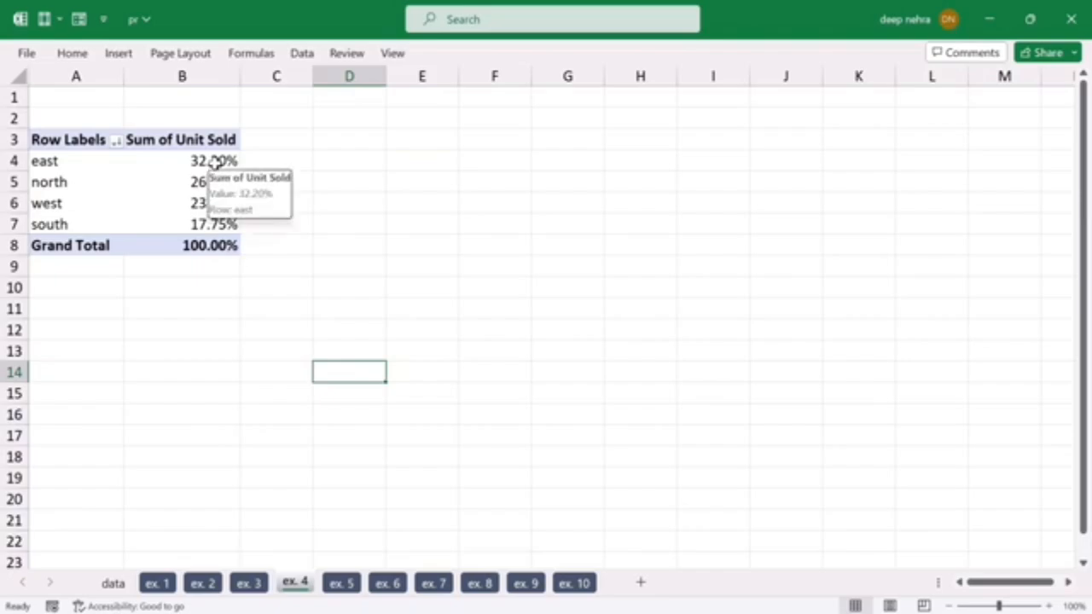
Step: Replace Region with Category as the row field of the ex. 4 PivotTable
{"action": "left_click", "coordinate": [78, 158]}
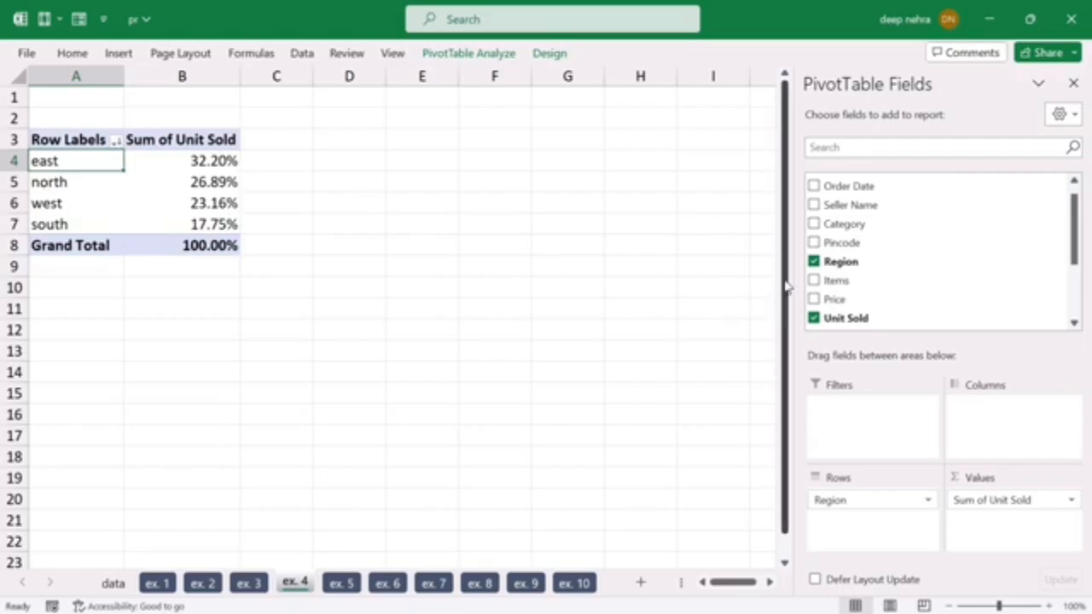
{"action": "left_click", "coordinate": [814, 261]}
{"action": "left_click_drag", "start_coordinate": [834, 225], "coordinate": [843, 515]}
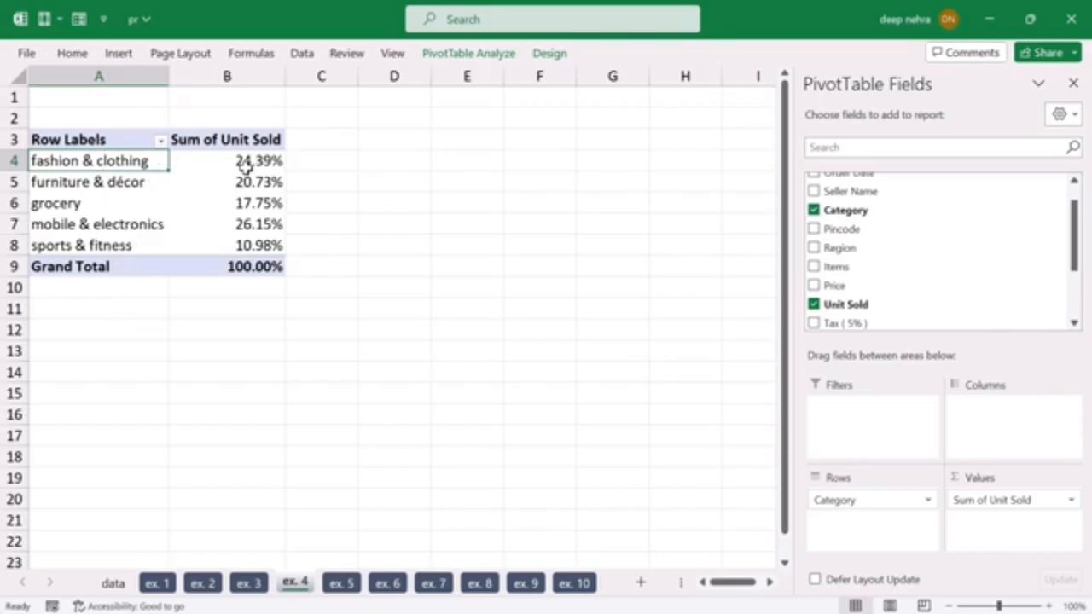
Step: Sort the categories in the ex. 4 PivotTable by their share of units sold from largest to smallest
{"action": "left_click", "coordinate": [273, 203]}
{"action": "right_click", "coordinate": [273, 202]}
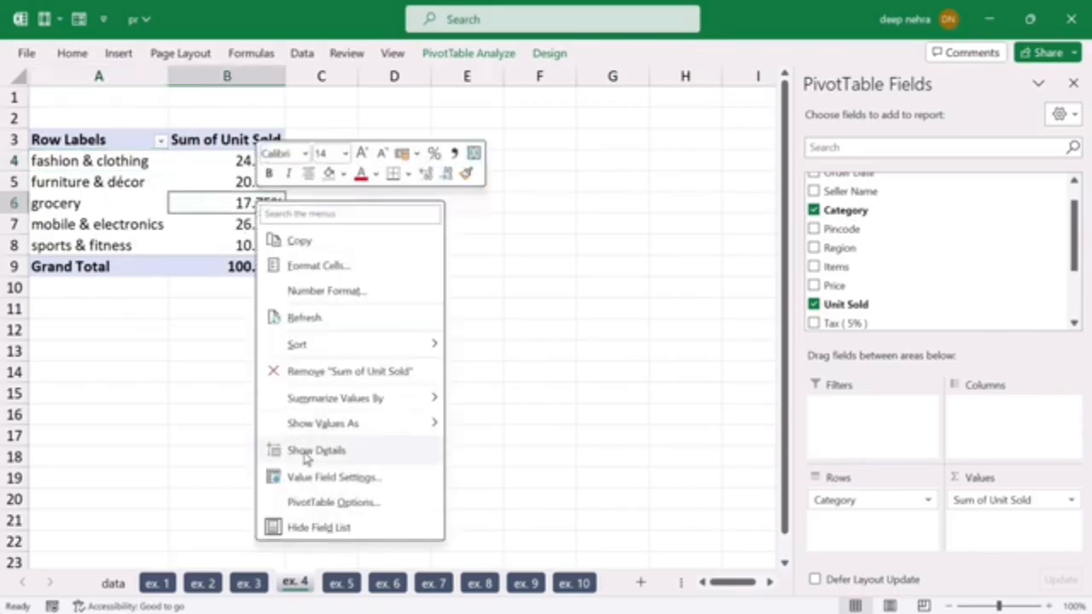
{"action": "left_click", "coordinate": [352, 343]}
{"action": "left_click", "coordinate": [530, 372]}
{"action": "left_click", "coordinate": [391, 330]}
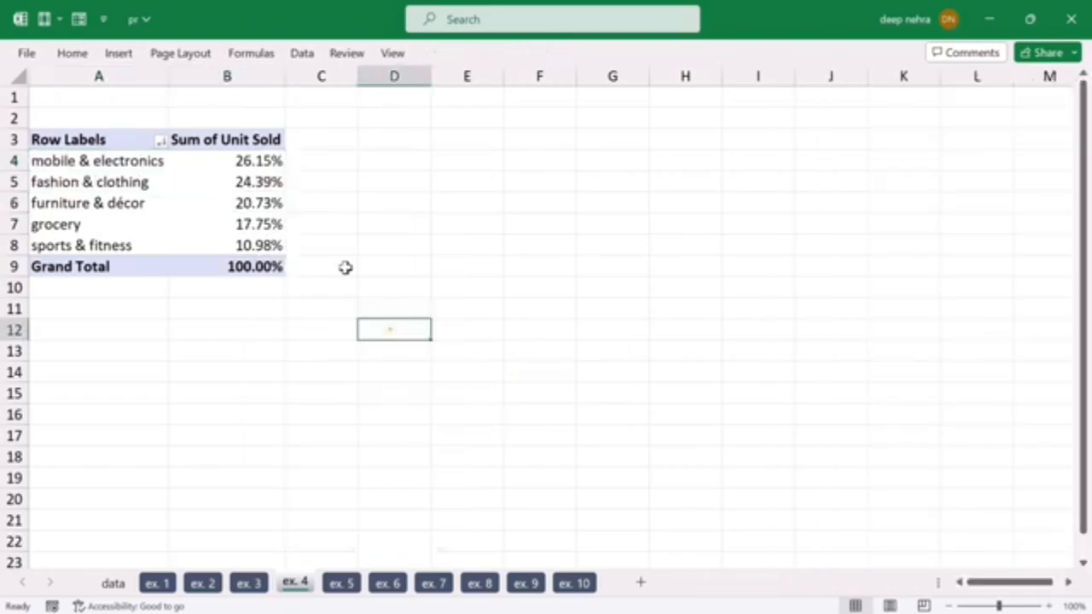
{"action": "left_click", "coordinate": [121, 169]}
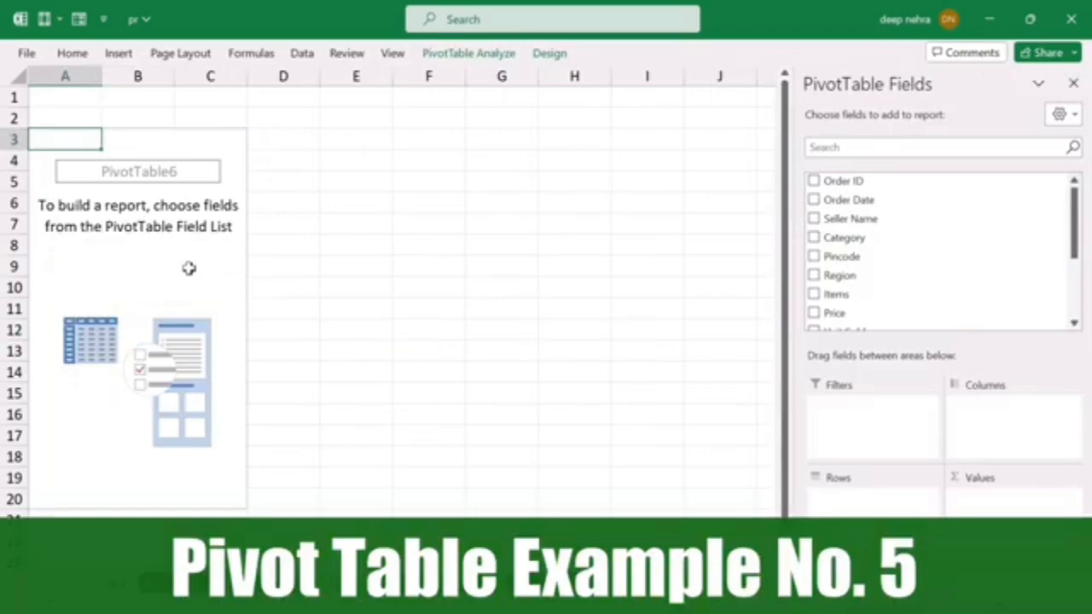
Step: Build the ex. 5 PivotTable with Category and nested Items as rows and the sum of Unit Sold as values
{"action": "left_click_drag", "start_coordinate": [838, 237], "coordinate": [853, 511]}
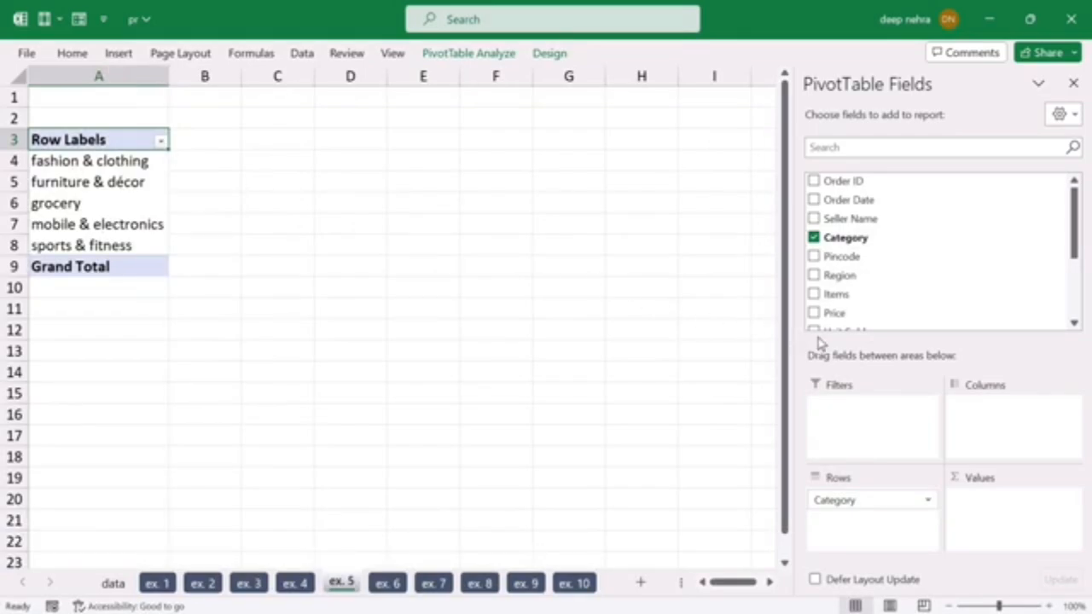
{"action": "left_click_drag", "start_coordinate": [838, 297], "coordinate": [872, 522]}
{"action": "scroll", "coordinate": [880, 284], "scroll_direction": "down", "scroll_amount": 2}
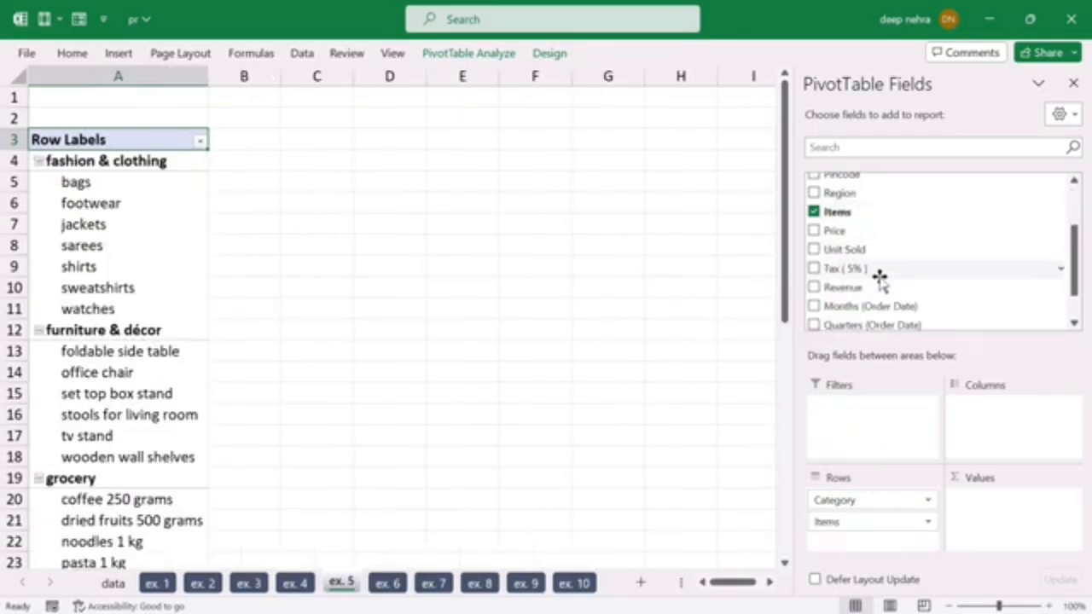
{"action": "left_click_drag", "start_coordinate": [845, 253], "coordinate": [992, 523]}
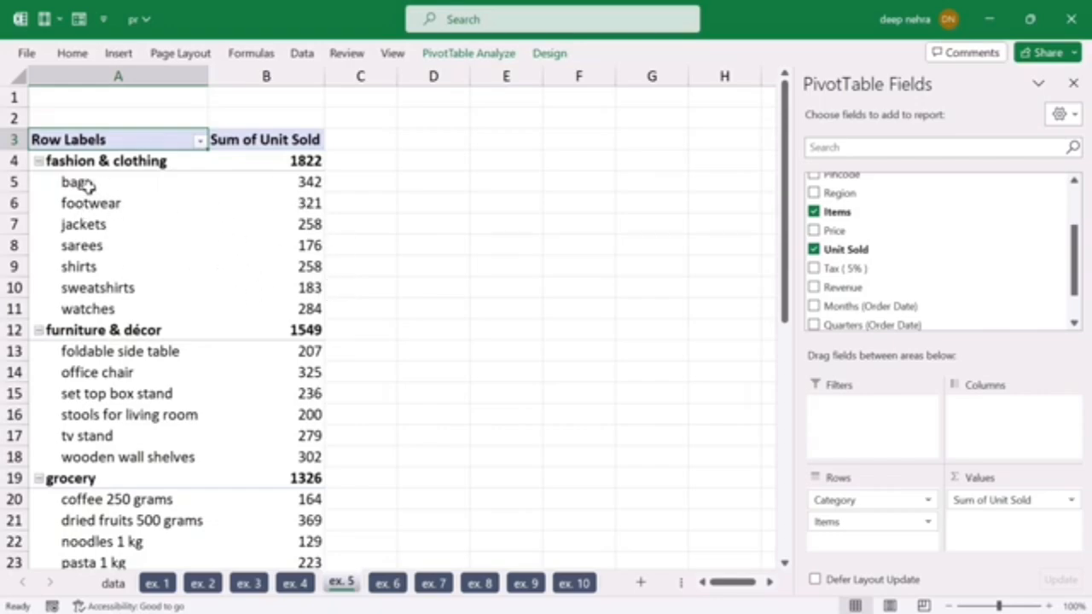
Step: Sort the items within each category of the ex. 5 PivotTable by units sold from largest to smallest
{"action": "left_click_drag", "start_coordinate": [86, 181], "coordinate": [254, 215]}
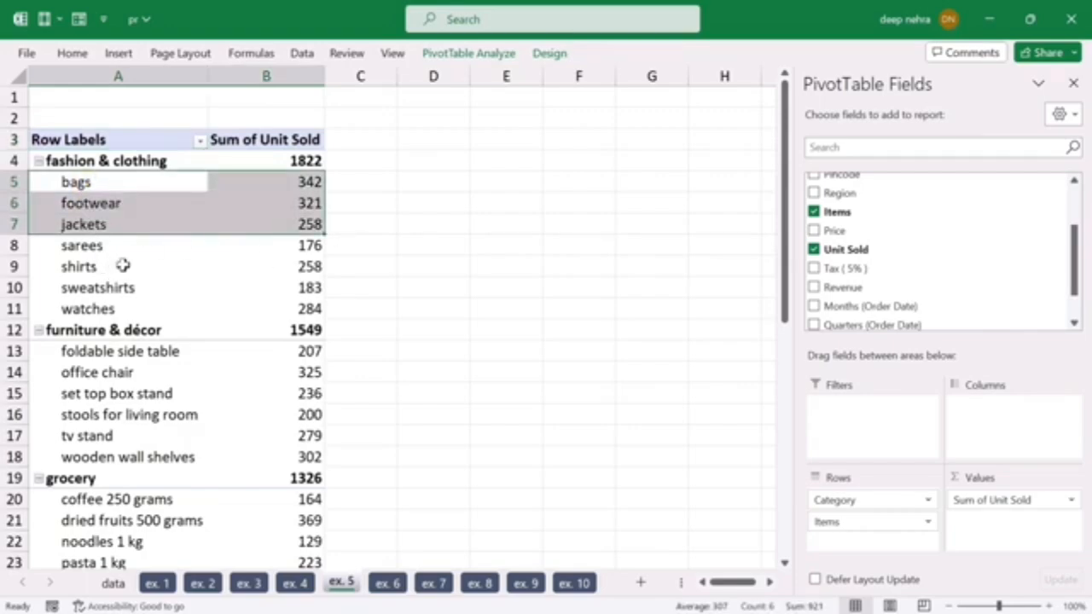
{"action": "scroll", "coordinate": [122, 265], "scroll_direction": "down", "scroll_amount": 6}
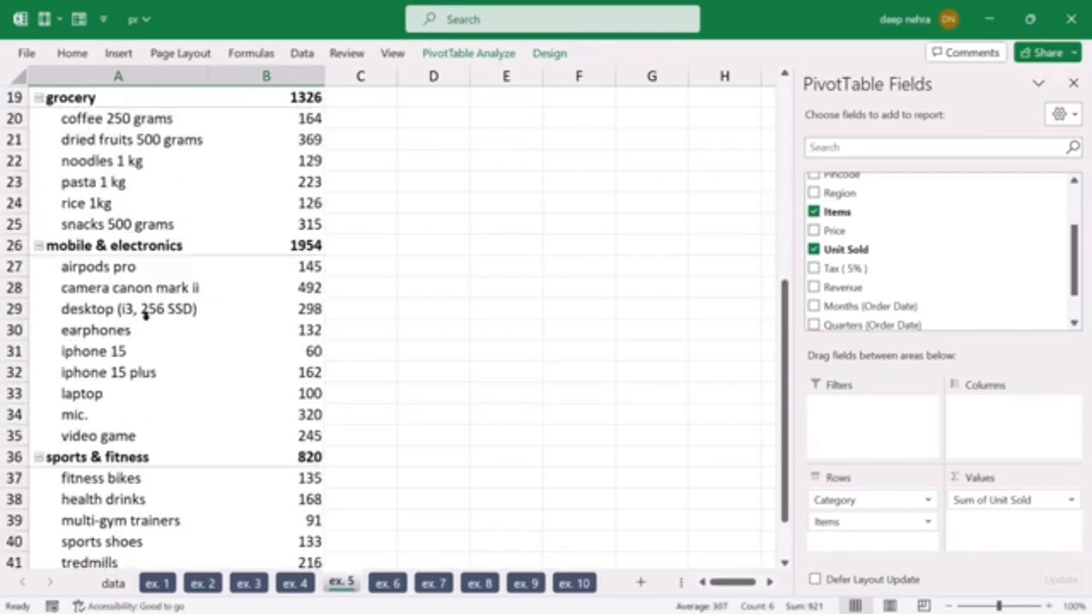
{"action": "scroll", "coordinate": [181, 381], "scroll_direction": "up", "scroll_amount": 6}
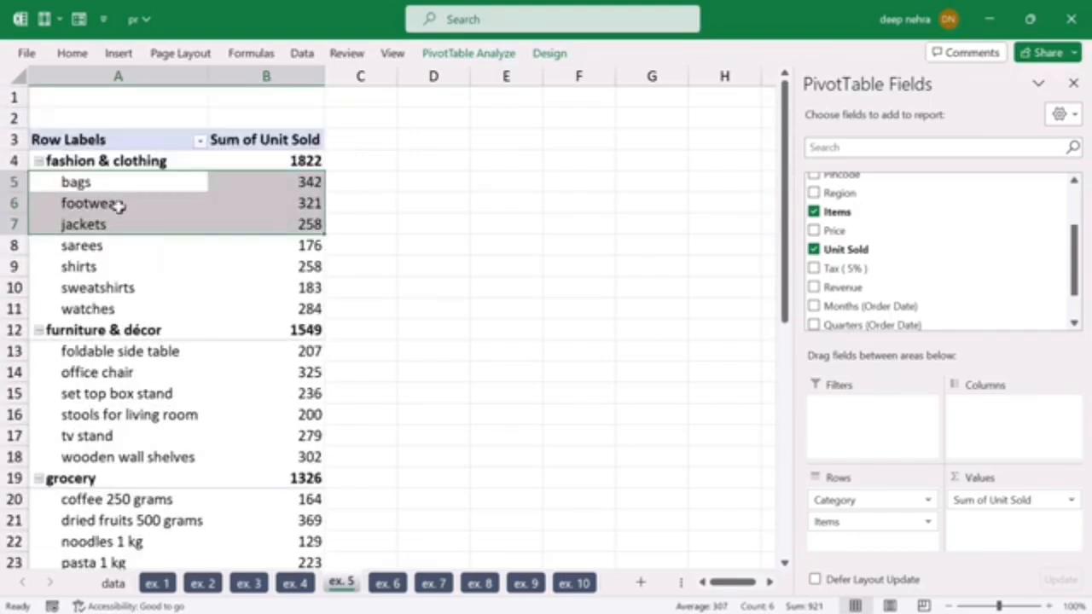
{"action": "left_click", "coordinate": [307, 224]}
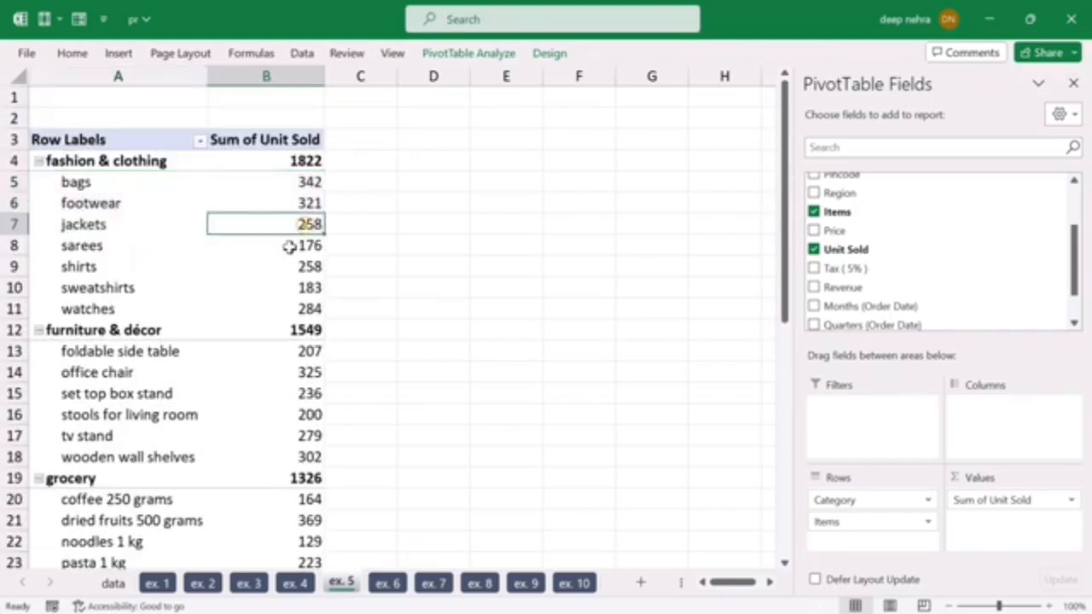
{"action": "right_click", "coordinate": [289, 247]}
{"action": "mouse_move", "coordinate": [441, 398]}
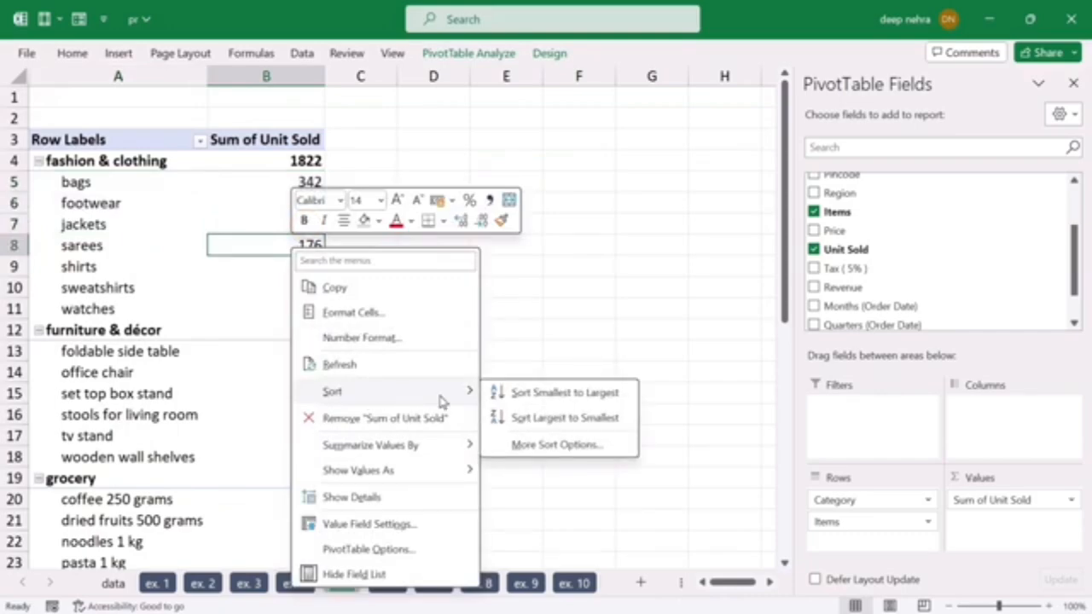
{"action": "left_click", "coordinate": [525, 420]}
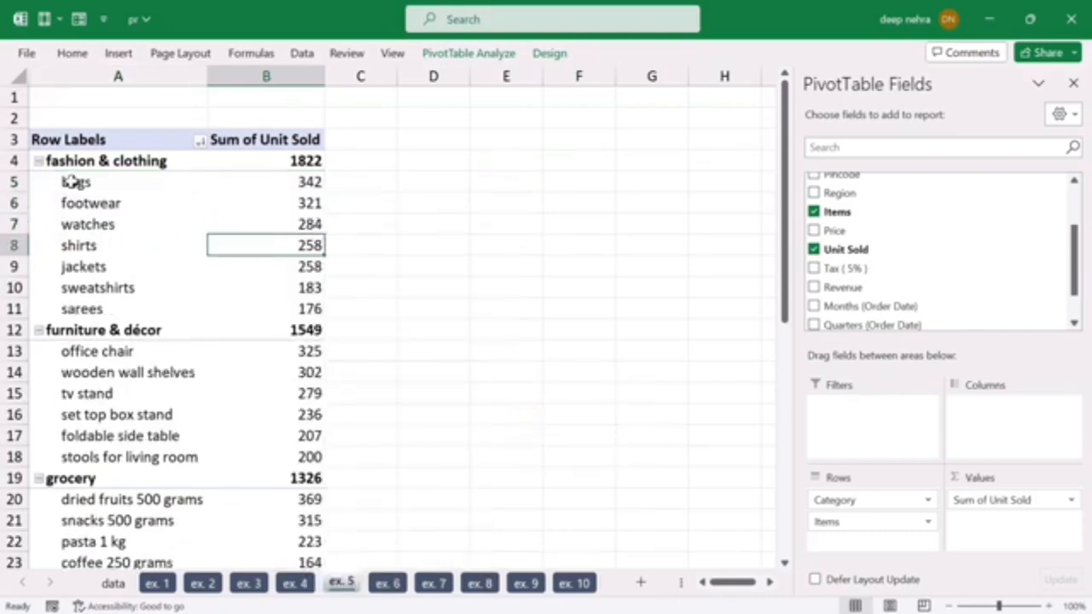
Step: Compare the first three fashion & clothing items in the ex. 5 PivotTable with the remaining items of that category
{"action": "left_click_drag", "start_coordinate": [73, 180], "coordinate": [259, 222]}
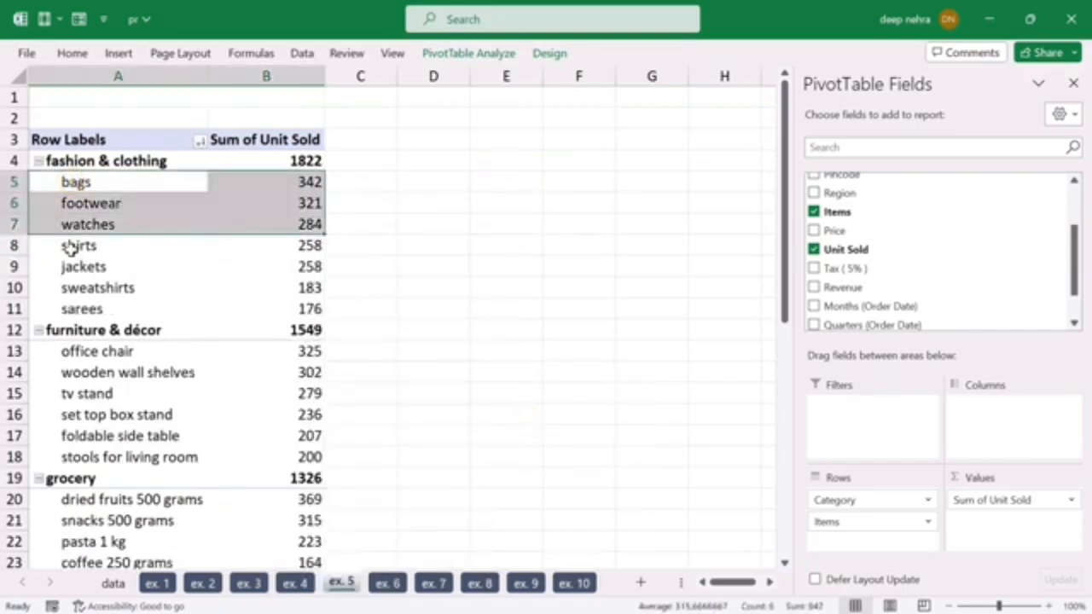
{"action": "left_click_drag", "start_coordinate": [71, 247], "coordinate": [247, 302]}
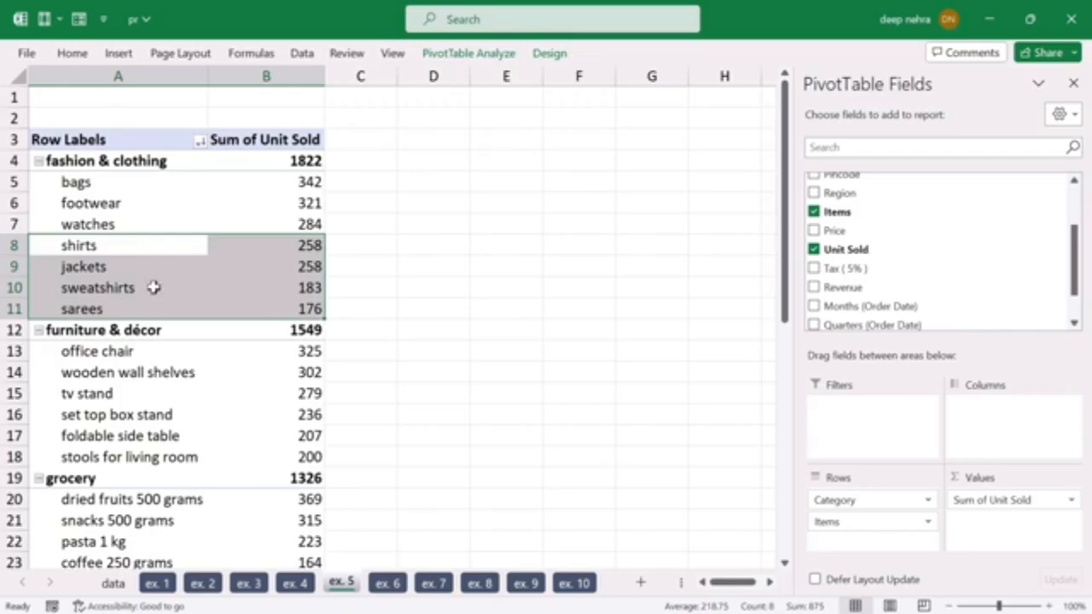
{"action": "left_click", "coordinate": [92, 215]}
{"action": "left_click", "coordinate": [83, 266]}
{"action": "left_click", "coordinate": [85, 214]}
{"action": "left_click", "coordinate": [82, 244]}
{"action": "left_click", "coordinate": [81, 226]}
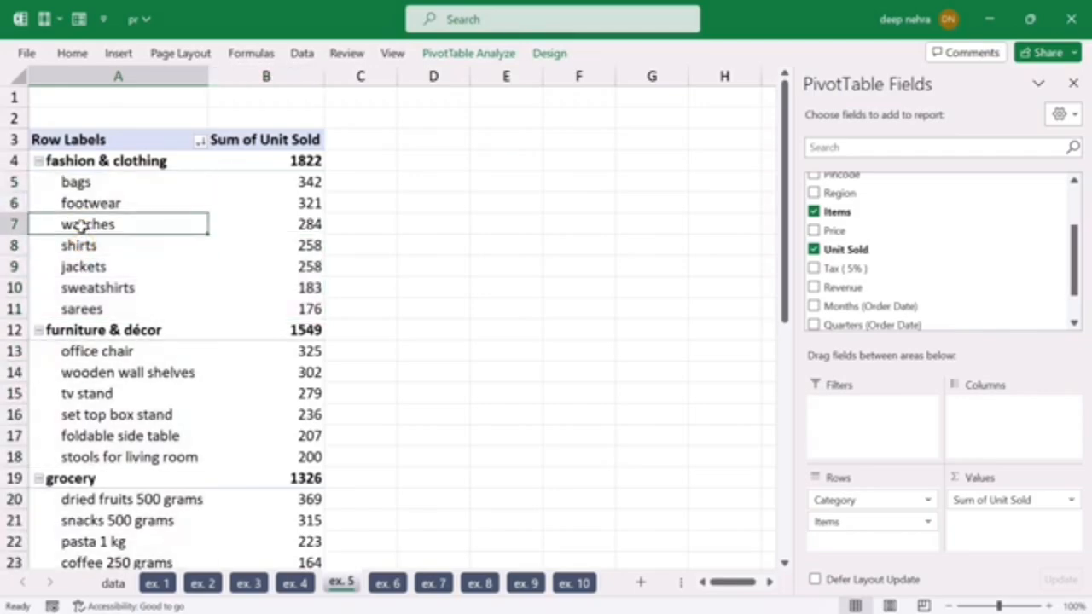
Step: Filter the Items field in the ex. 5 PivotTable to the top 3 items per category by Sum of Unit Sold
{"action": "right_click", "coordinate": [89, 225]}
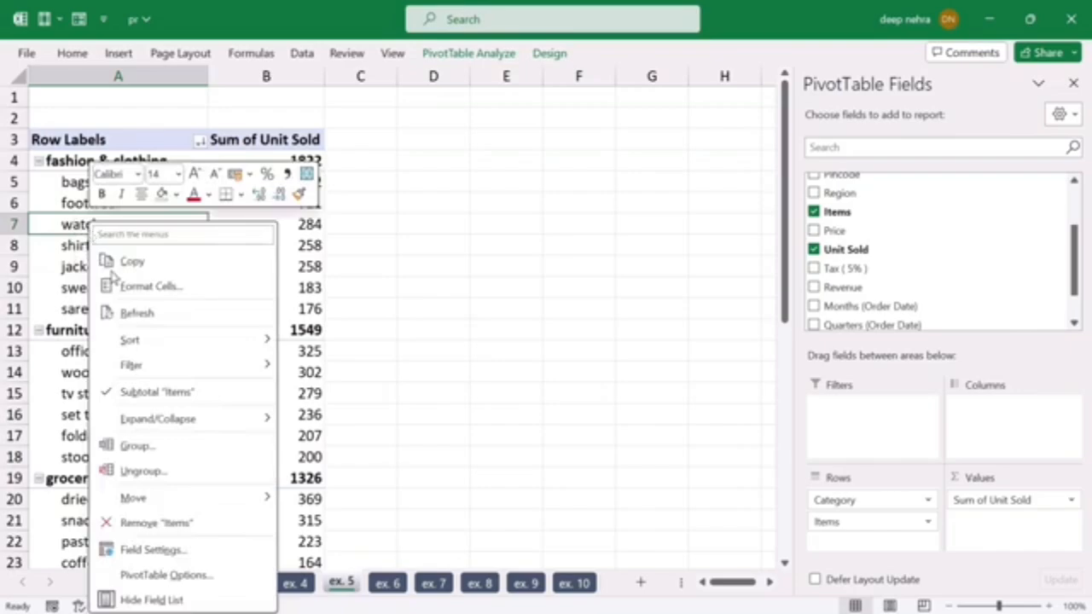
{"action": "mouse_move", "coordinate": [180, 368]}
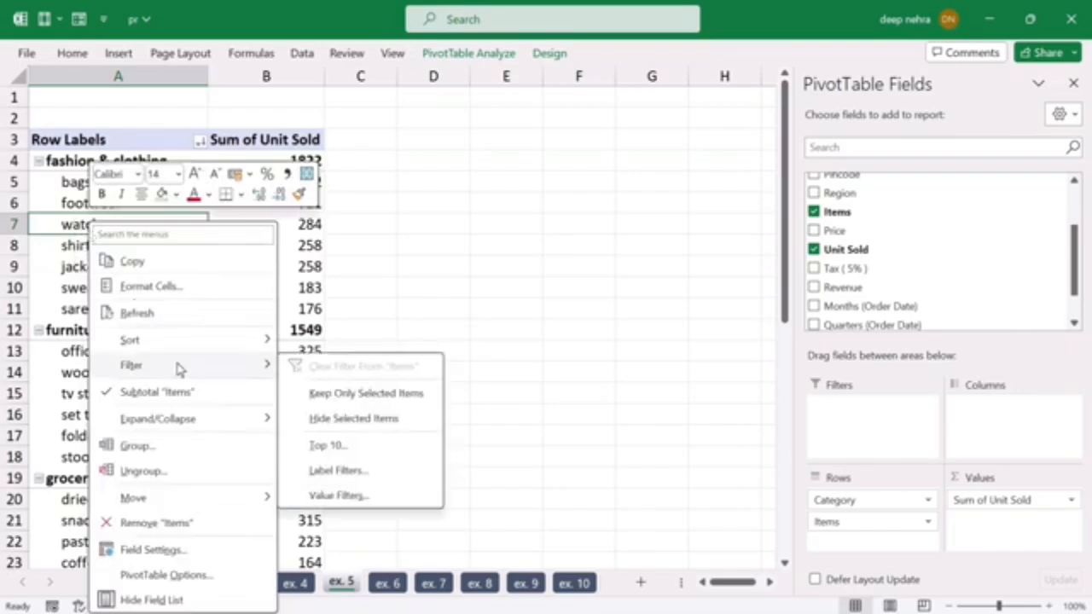
{"action": "left_click", "coordinate": [325, 445]}
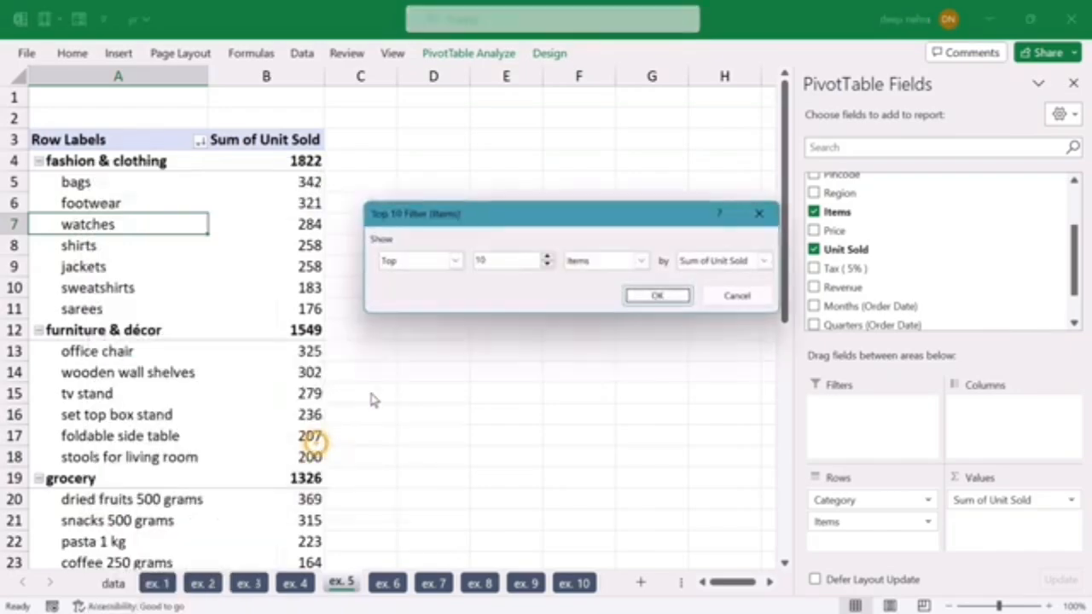
{"action": "left_click", "coordinate": [548, 265]}
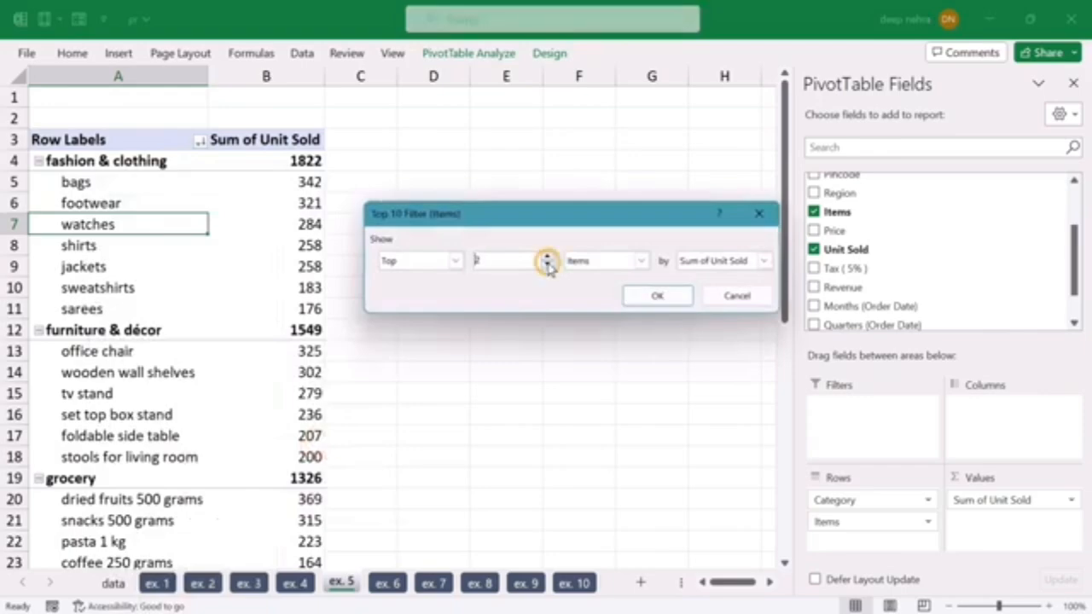
{"action": "left_click", "coordinate": [548, 266]}
{"action": "left_click", "coordinate": [548, 257]}
{"action": "left_click", "coordinate": [456, 261]}
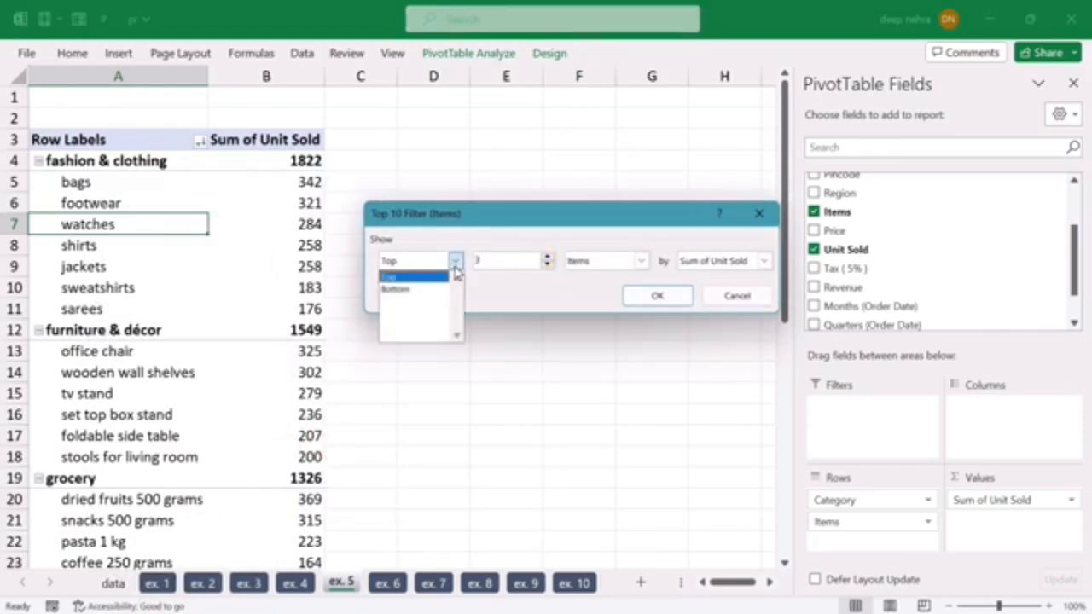
{"action": "left_click", "coordinate": [407, 281]}
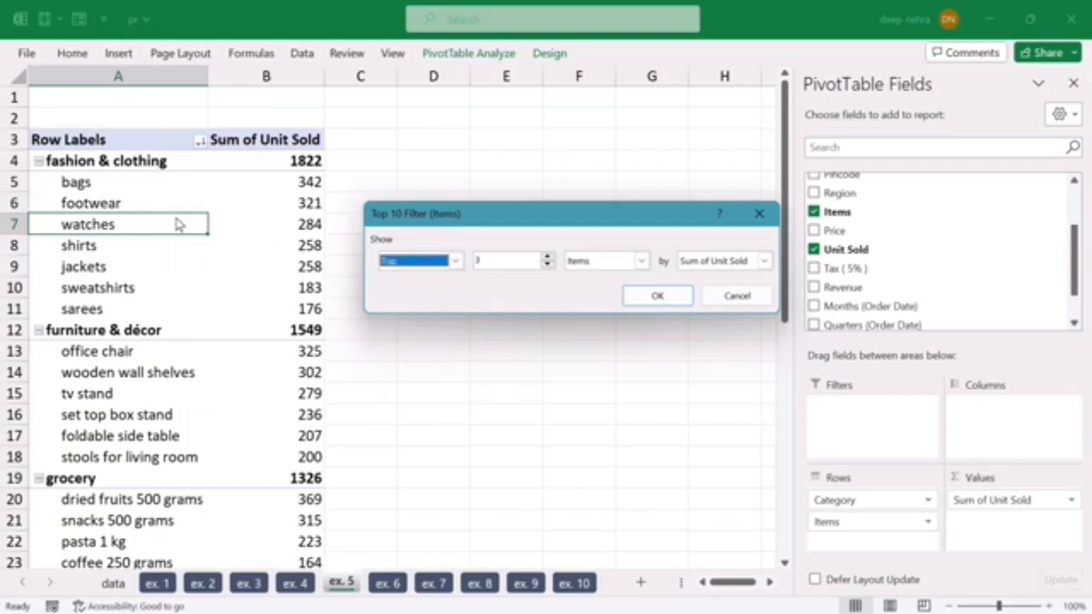
{"action": "left_click", "coordinate": [459, 262]}
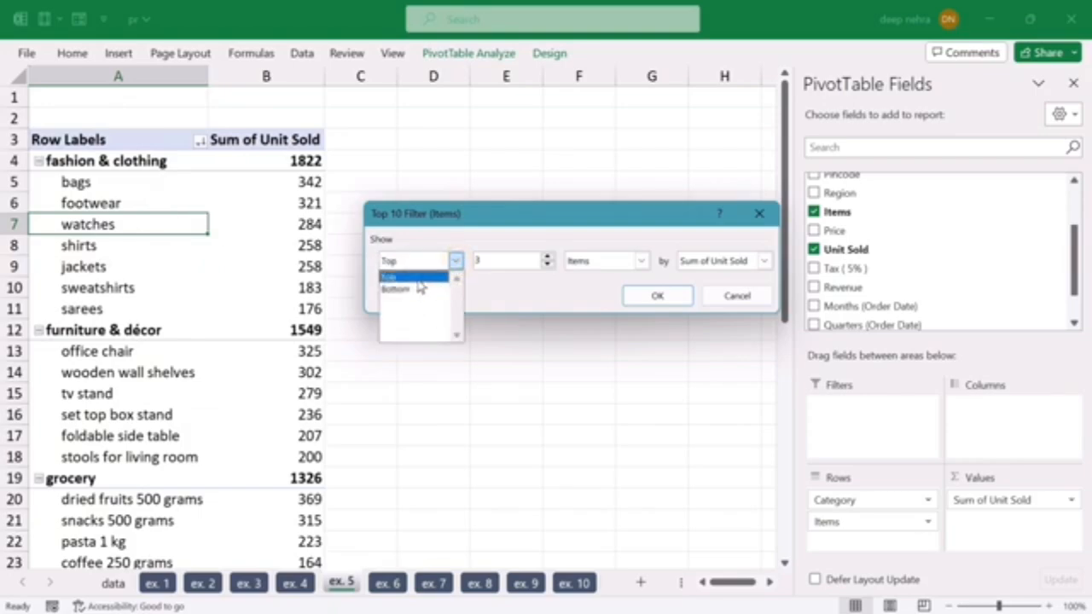
{"action": "left_click", "coordinate": [415, 277]}
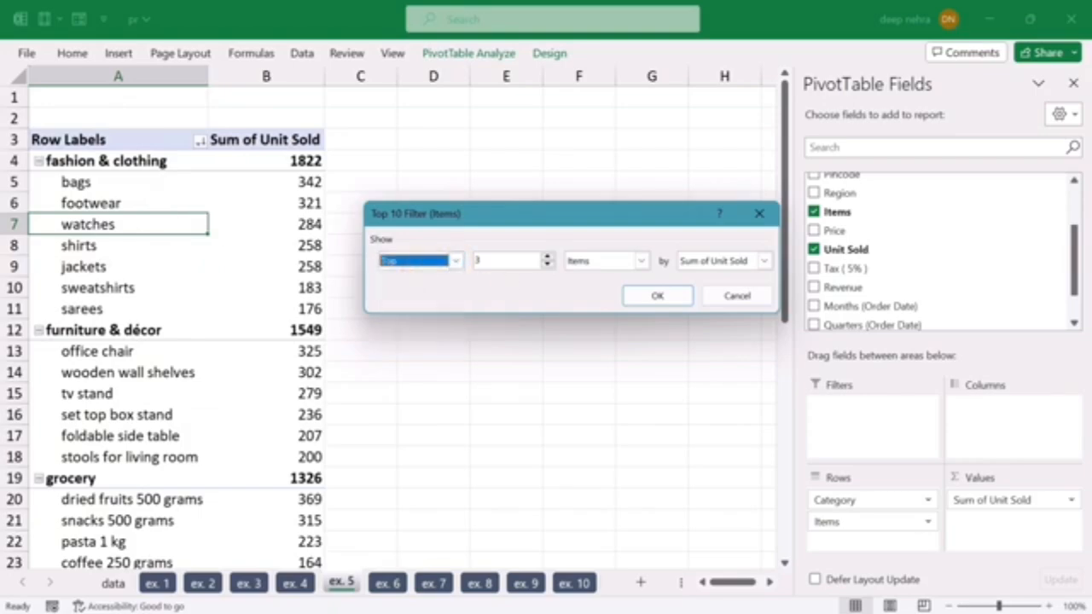
{"action": "left_click", "coordinate": [504, 260]}
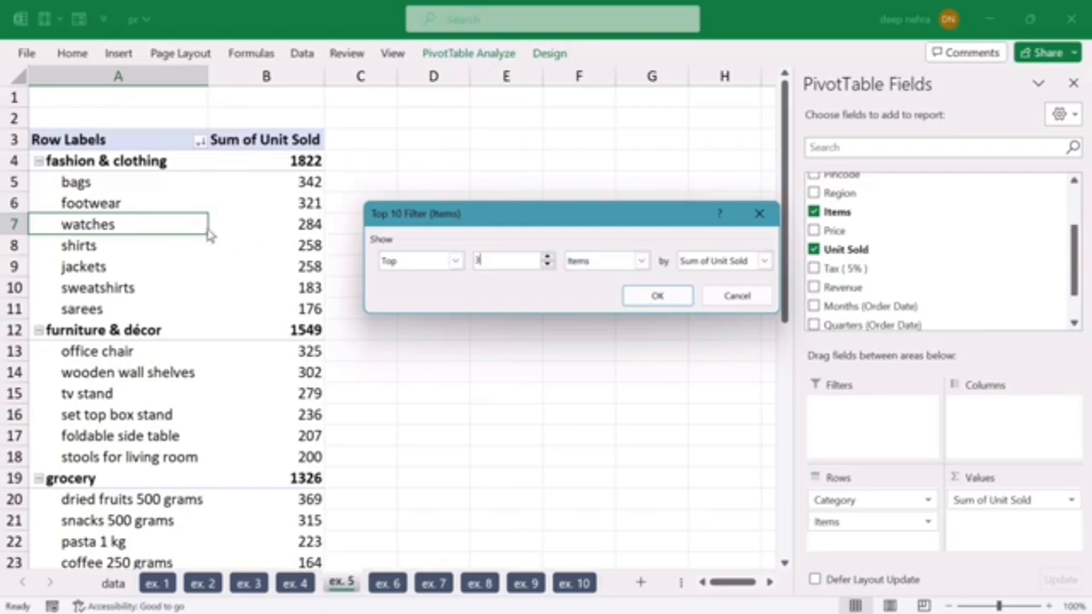
{"action": "left_click", "coordinate": [670, 300]}
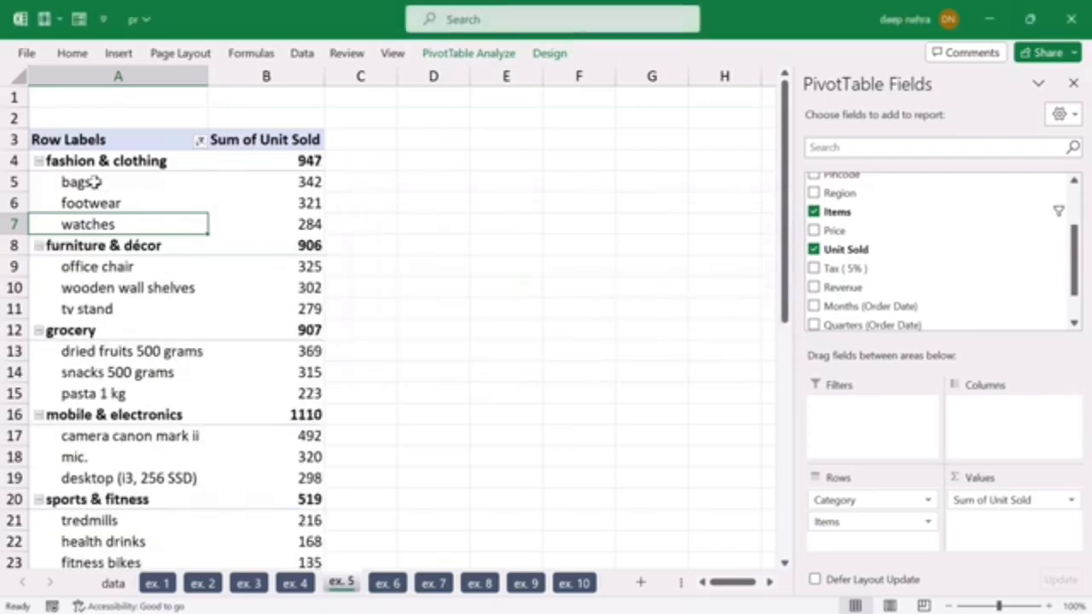
{"action": "left_click_drag", "start_coordinate": [85, 182], "coordinate": [243, 239]}
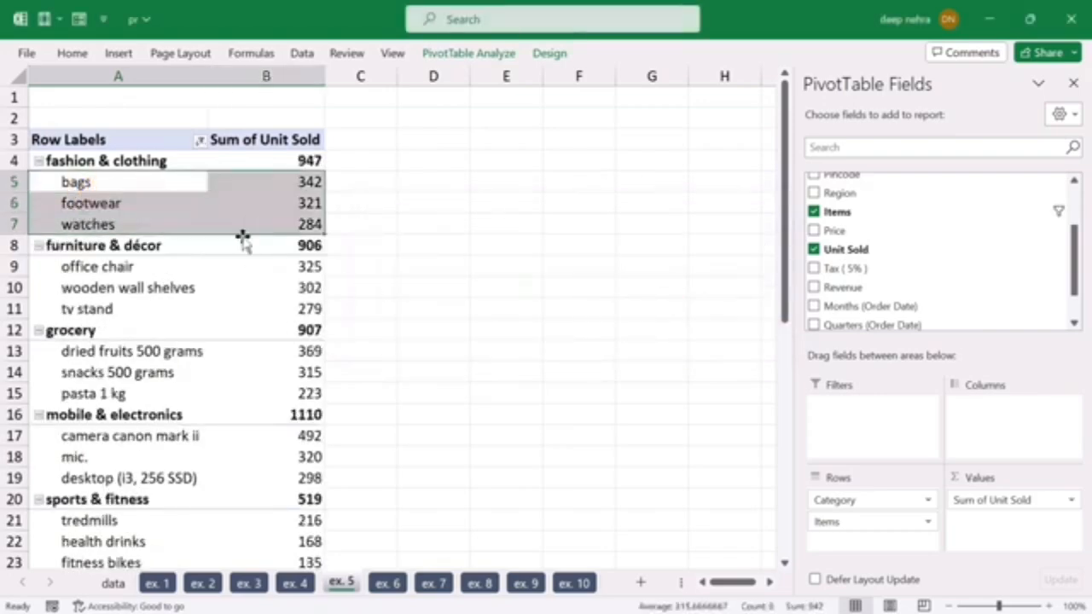
{"action": "left_click_drag", "start_coordinate": [98, 266], "coordinate": [232, 310]}
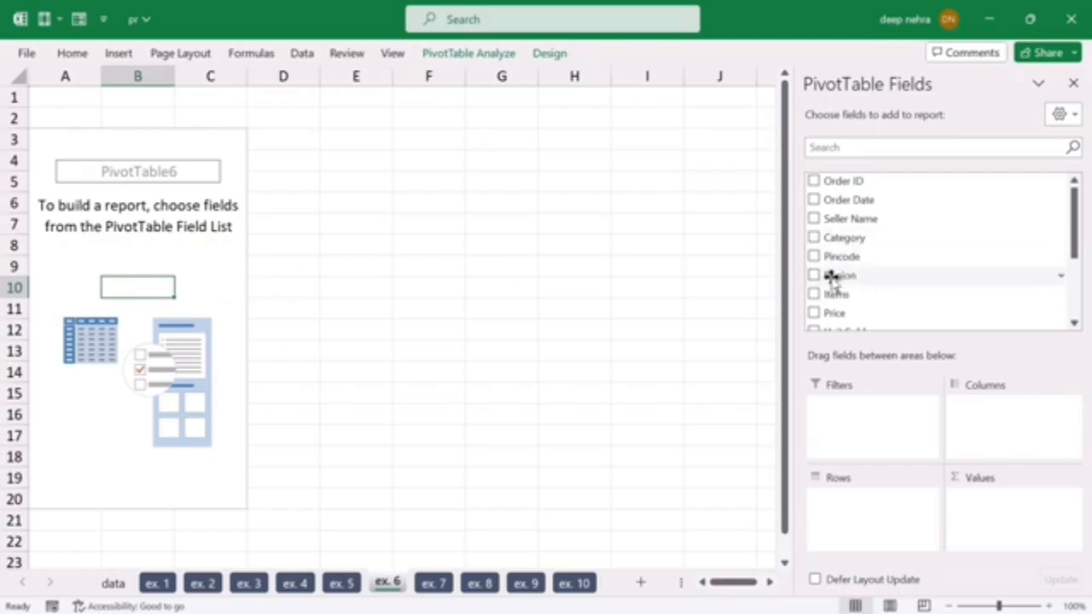
Step: Build the ex. 6 PivotTable with Region, Category and Items as nested rows and the sum of Unit Sold as values
{"action": "left_click_drag", "start_coordinate": [839, 276], "coordinate": [853, 508]}
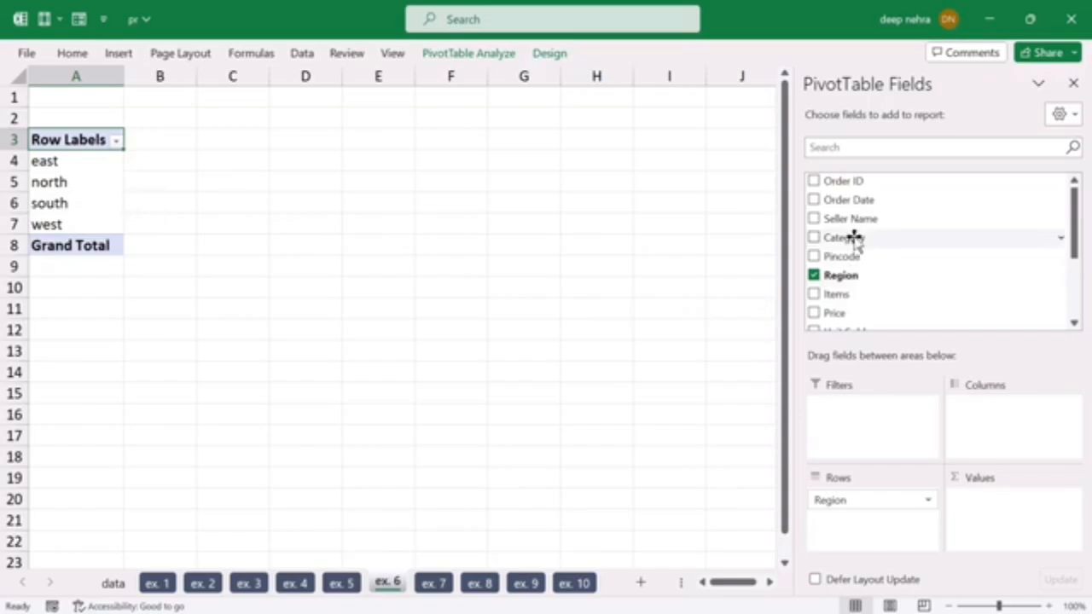
{"action": "left_click_drag", "start_coordinate": [855, 237], "coordinate": [860, 524]}
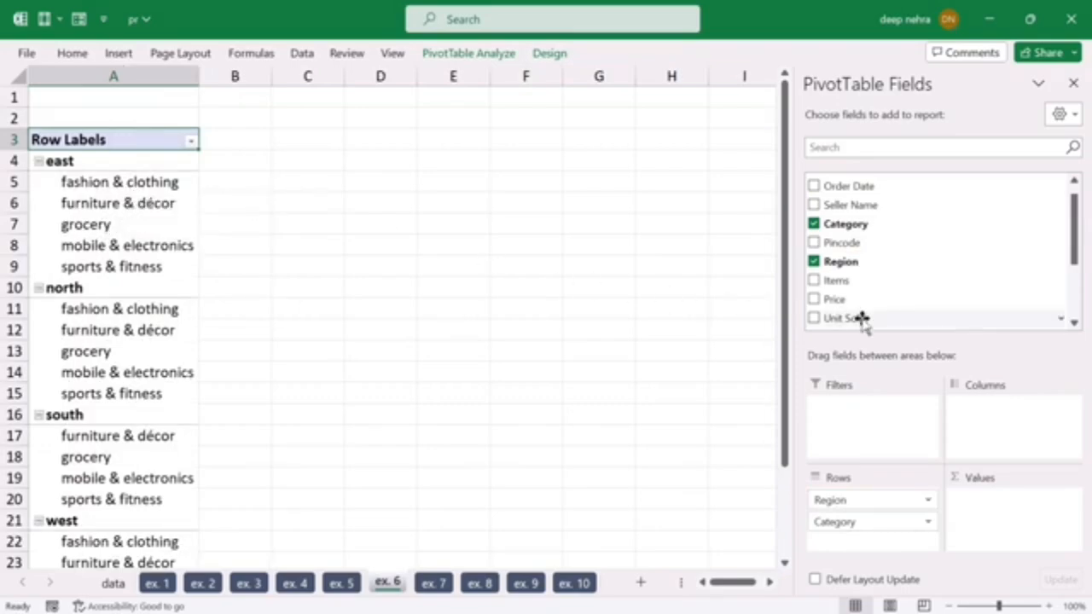
{"action": "left_click_drag", "start_coordinate": [840, 283], "coordinate": [858, 546]}
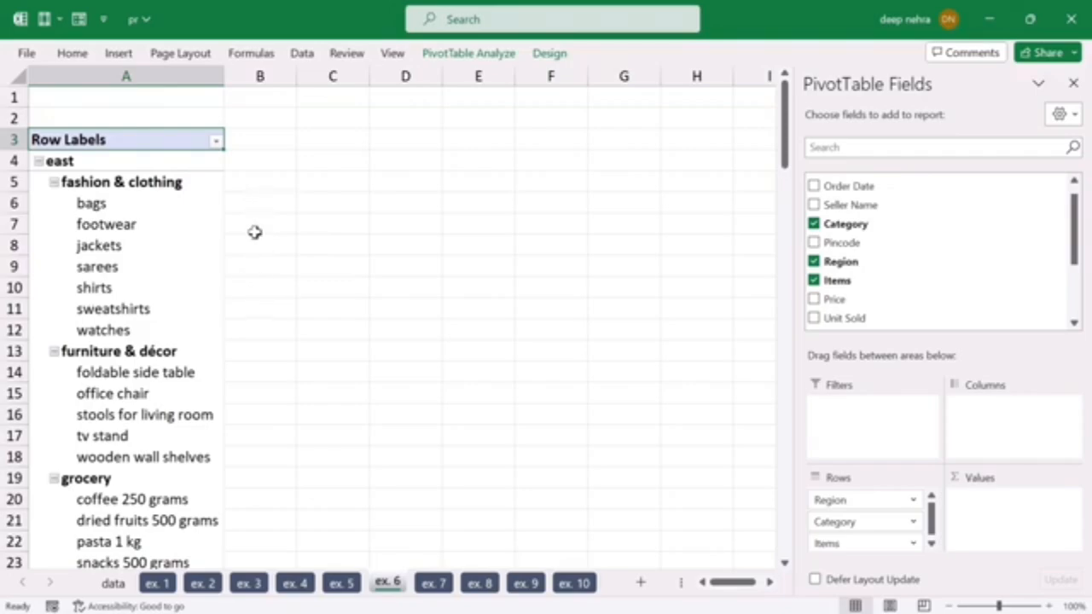
{"action": "left_click_drag", "start_coordinate": [832, 329], "coordinate": [987, 511]}
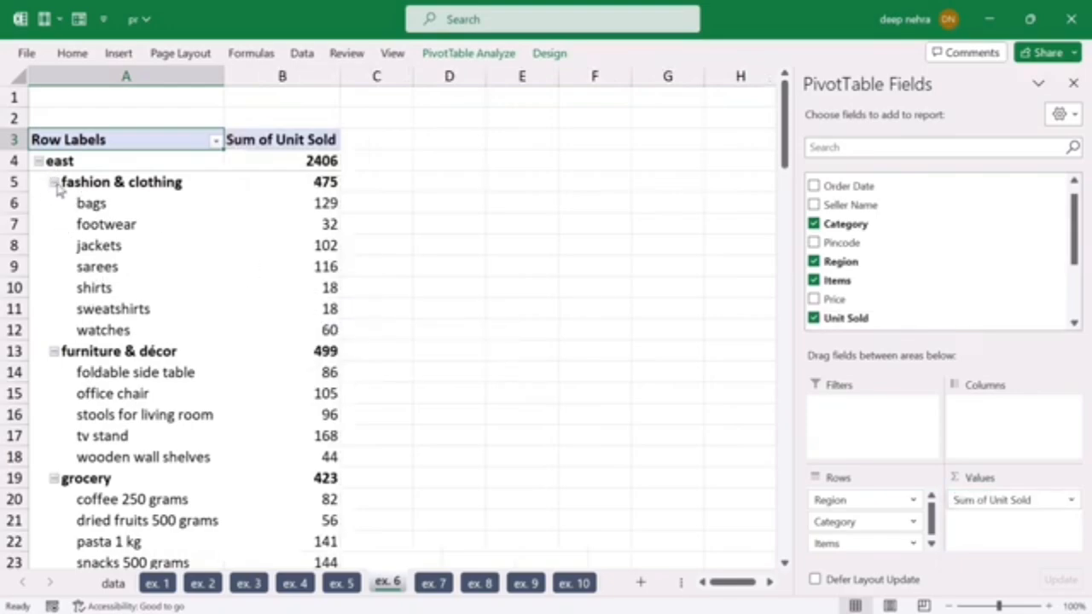
Step: Collapse all five categories in the ex. 6 PivotTable so their individual items are hidden
{"action": "left_click", "coordinate": [54, 182]}
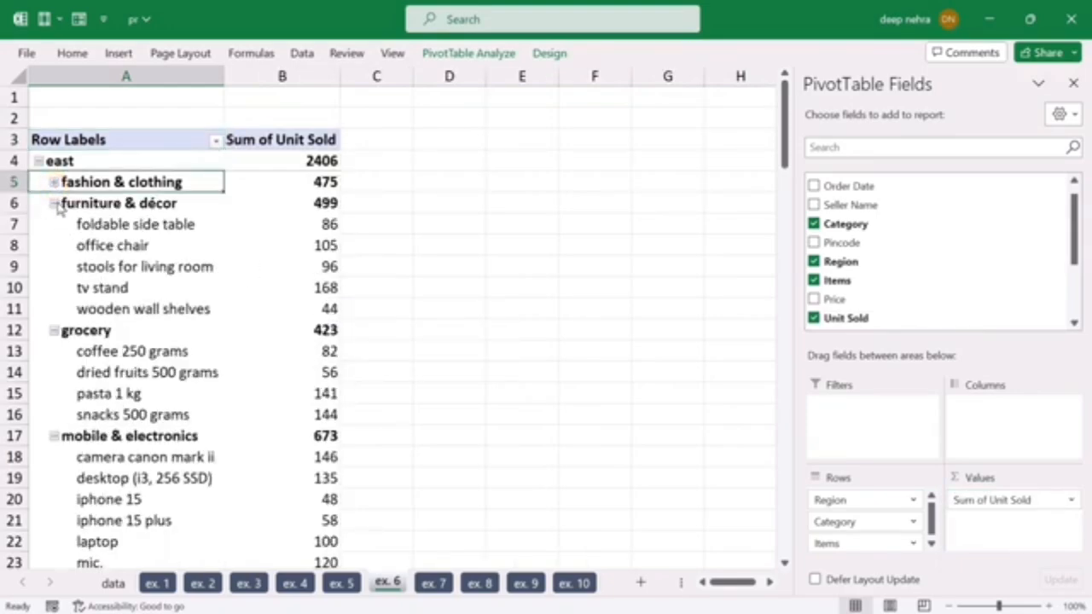
{"action": "left_click", "coordinate": [54, 203]}
{"action": "left_click", "coordinate": [54, 224]}
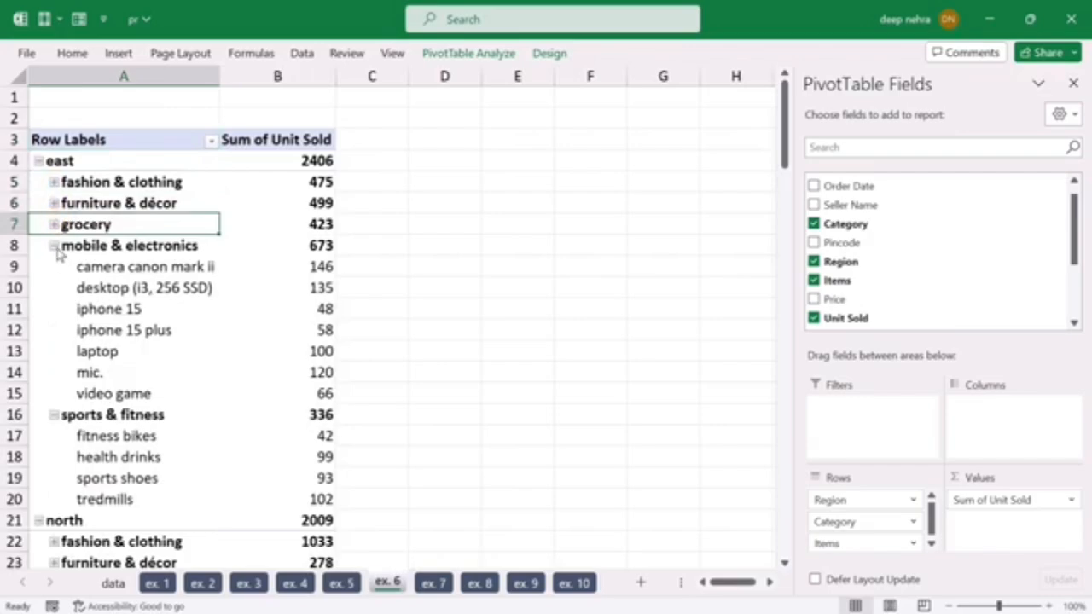
{"action": "left_click", "coordinate": [54, 246]}
{"action": "left_click", "coordinate": [54, 267]}
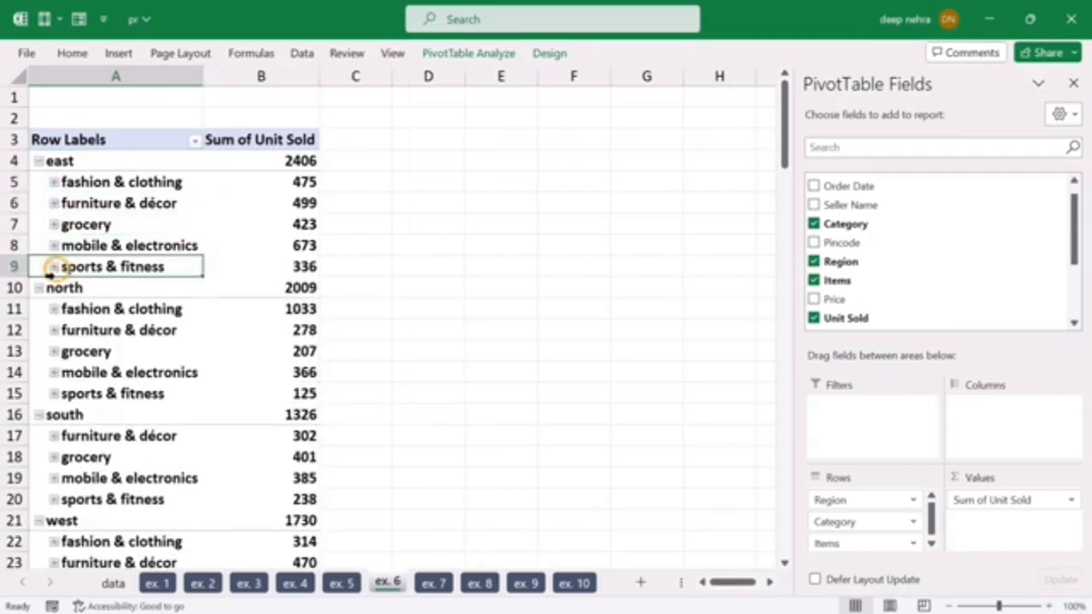
Step: Collapse the east, north, south and west regions in the ex. 6 PivotTable
{"action": "left_click", "coordinate": [38, 161]}
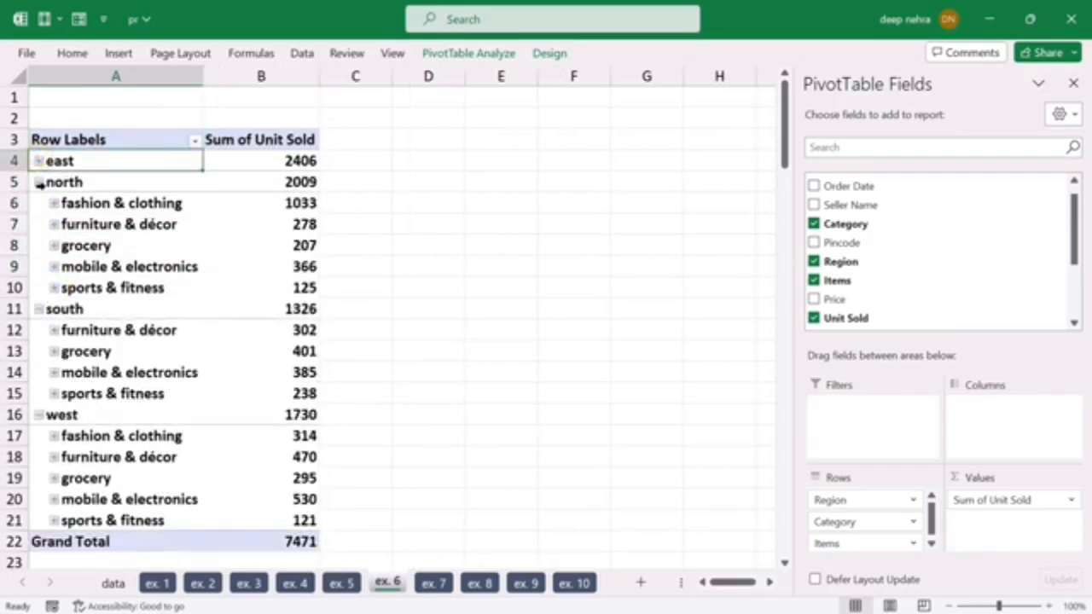
{"action": "left_click", "coordinate": [38, 182]}
{"action": "left_click", "coordinate": [38, 204]}
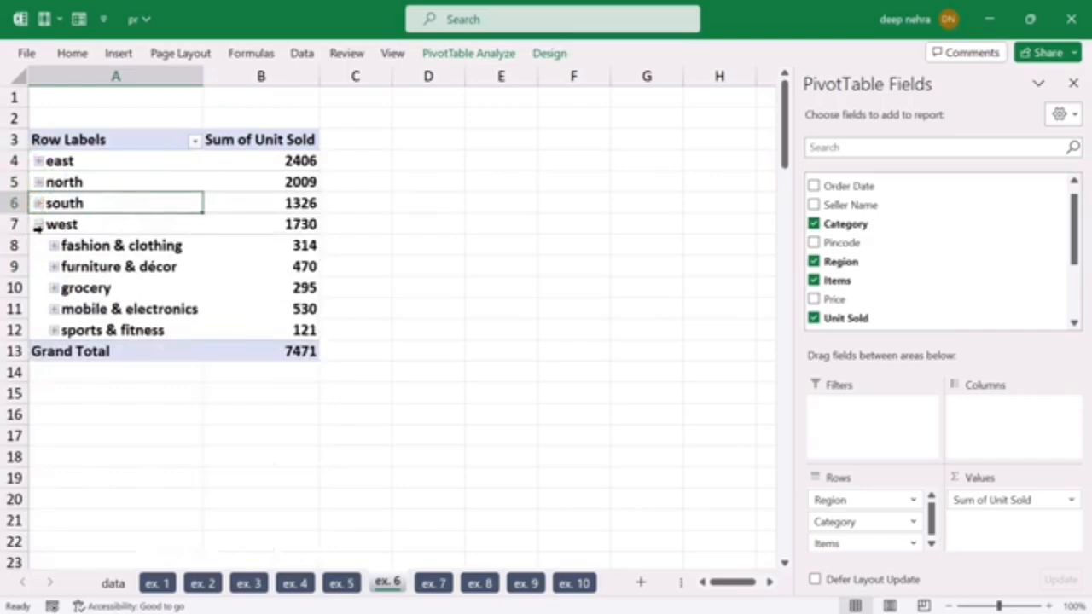
{"action": "left_click", "coordinate": [38, 224]}
Step: Check the print preview of the ex. 6 PivotTable with all regions collapsed, and return to the sheet
{"action": "left_click", "coordinate": [390, 290]}
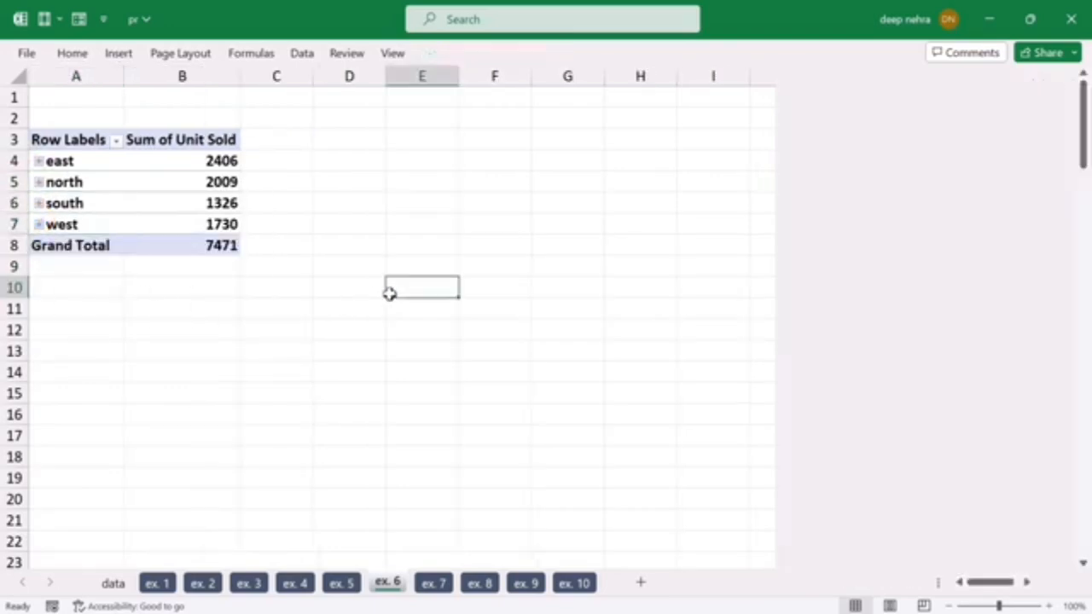
{"action": "key", "text": "ctrl+p"}
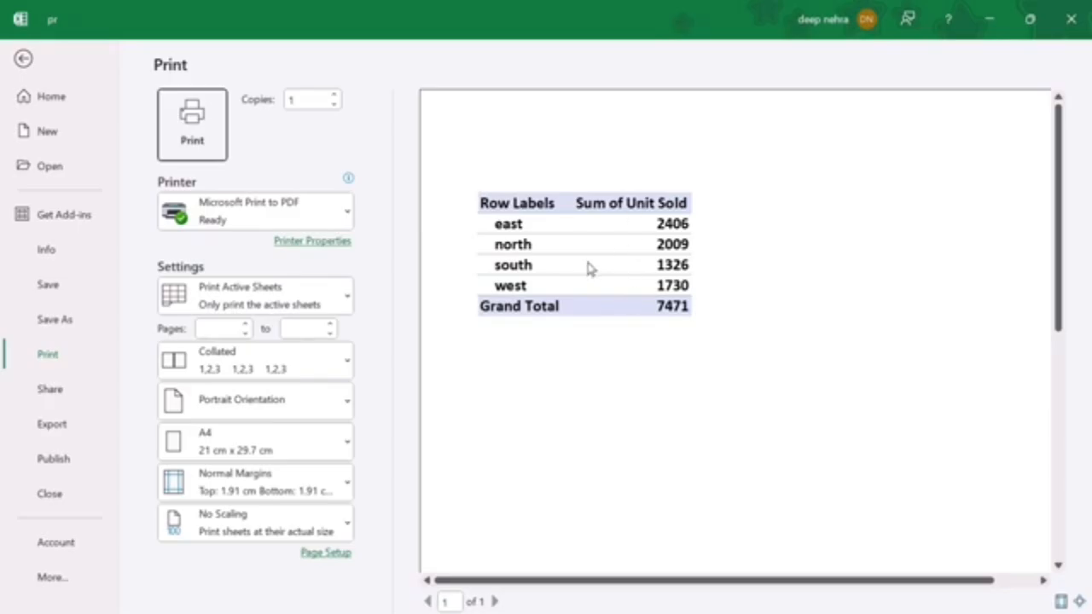
{"action": "key", "text": "Escape"}
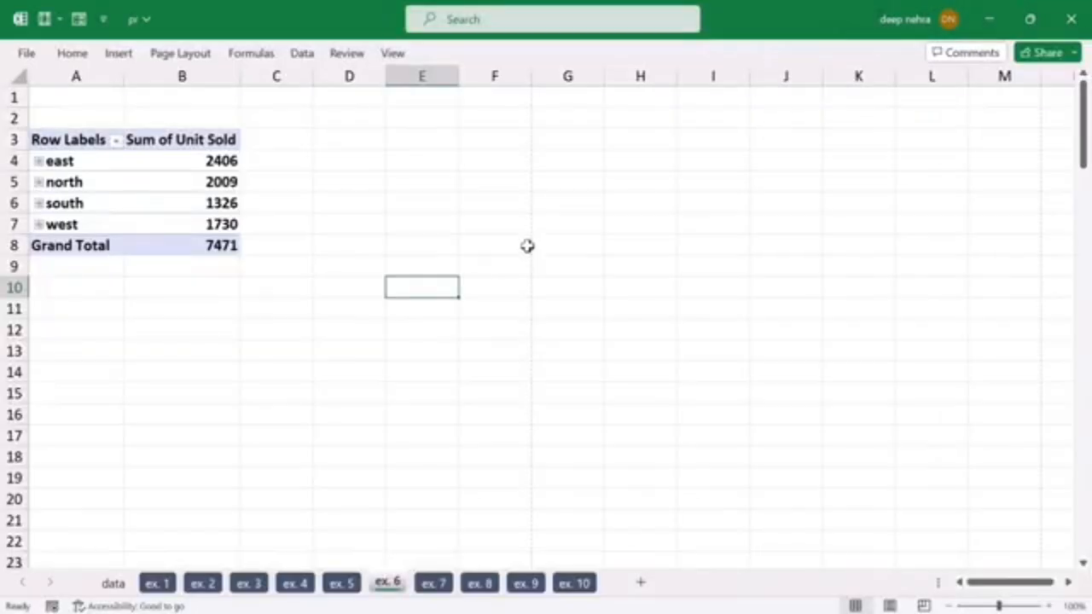
Step: Expand the north region and its furniture & décor category in the ex. 6 PivotTable, and check the print preview
{"action": "left_click", "coordinate": [39, 182]}
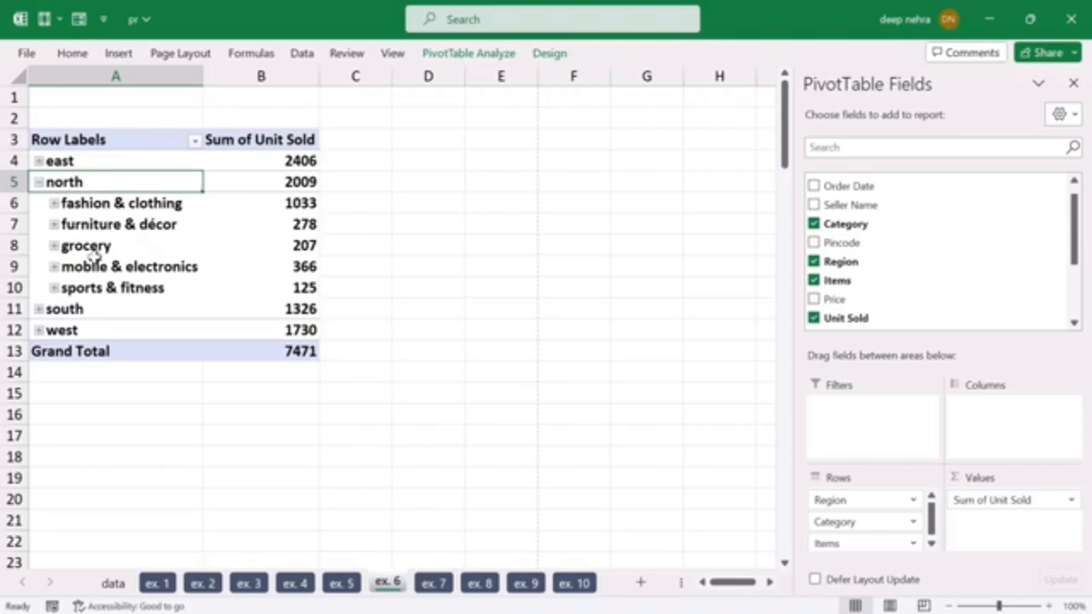
{"action": "left_click", "coordinate": [53, 224]}
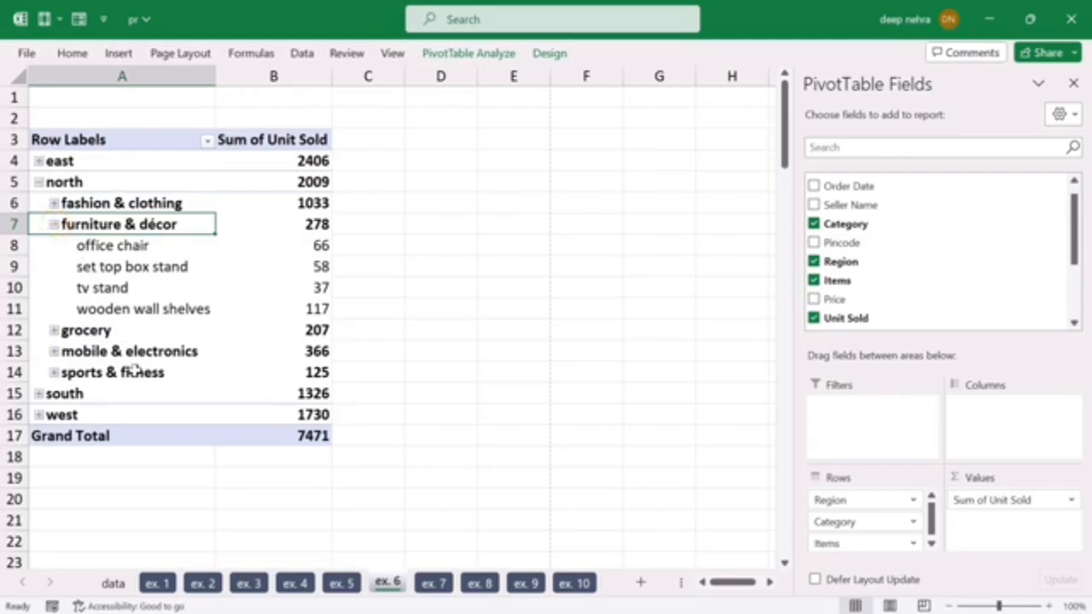
{"action": "left_click", "coordinate": [424, 411]}
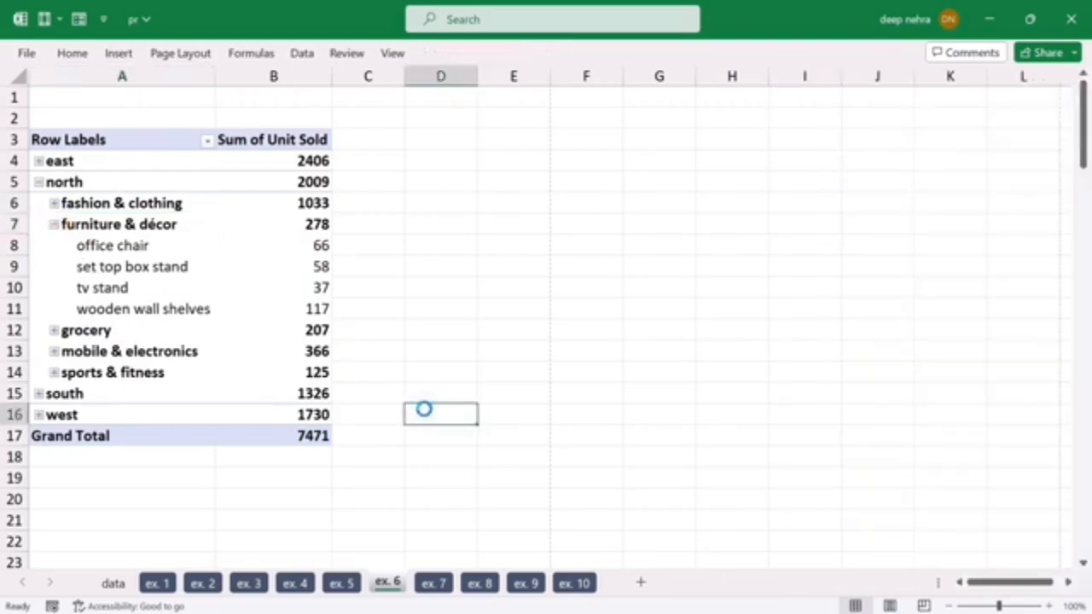
{"action": "key", "text": "ctrl+p"}
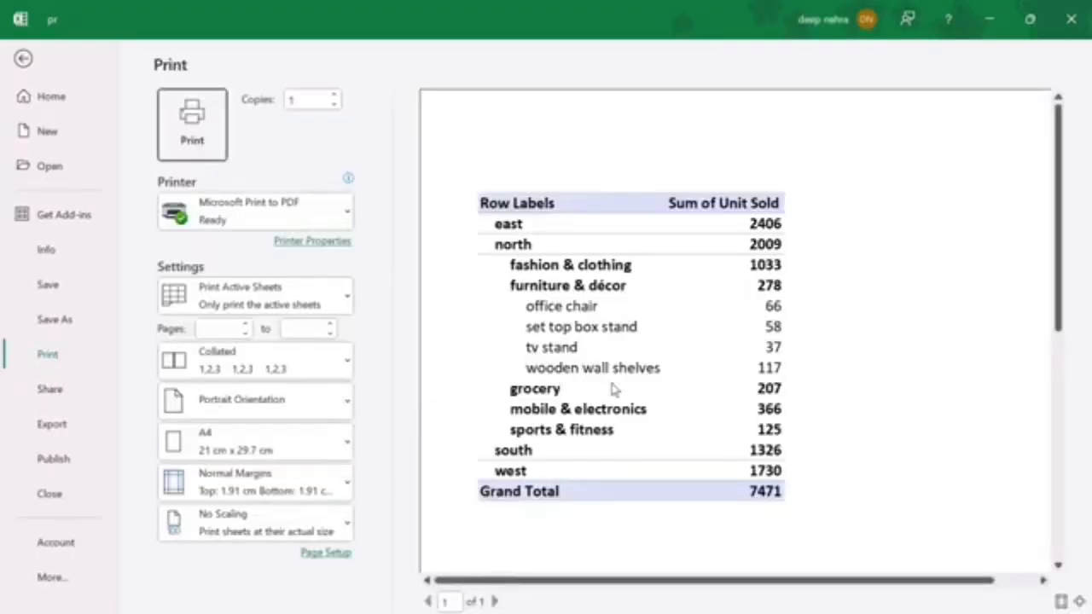
{"action": "key", "text": "Escape"}
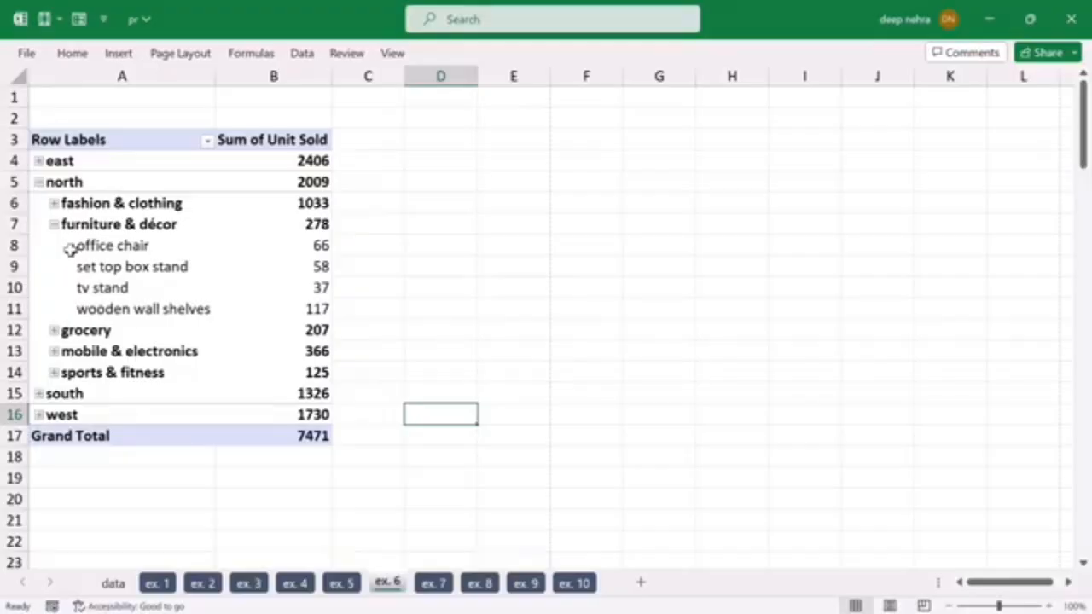
{"action": "left_click", "coordinate": [396, 326]}
{"action": "left_click", "coordinate": [280, 311]}
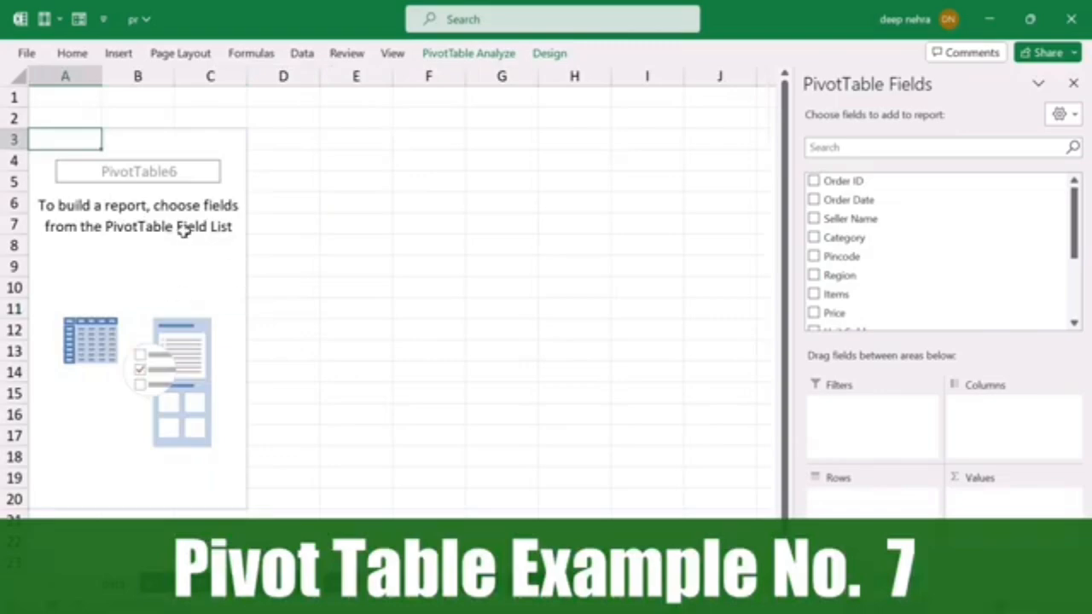
Step: Build the ex. 7 PivotTable with Items as rows and the sum of Unit Sold as values
{"action": "left_click_drag", "start_coordinate": [843, 294], "coordinate": [871, 521]}
{"action": "scroll", "coordinate": [867, 272], "scroll_direction": "down", "scroll_amount": 1}
{"action": "left_click_drag", "start_coordinate": [848, 292], "coordinate": [986, 516]}
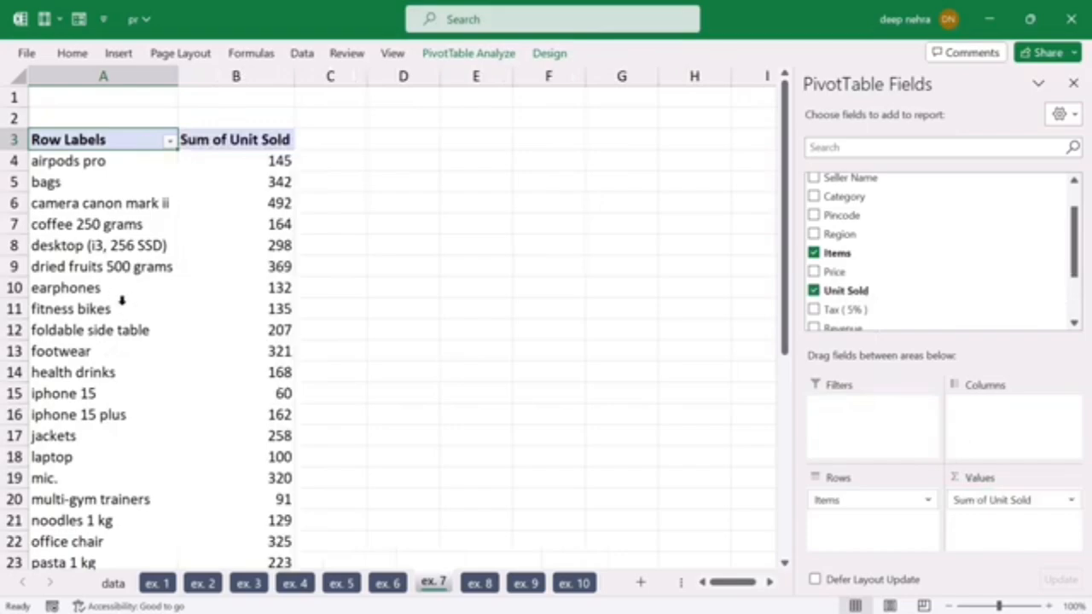
{"action": "scroll", "coordinate": [97, 233], "scroll_direction": "down", "scroll_amount": 4}
{"action": "scroll", "coordinate": [268, 410], "scroll_direction": "down", "scroll_amount": 2}
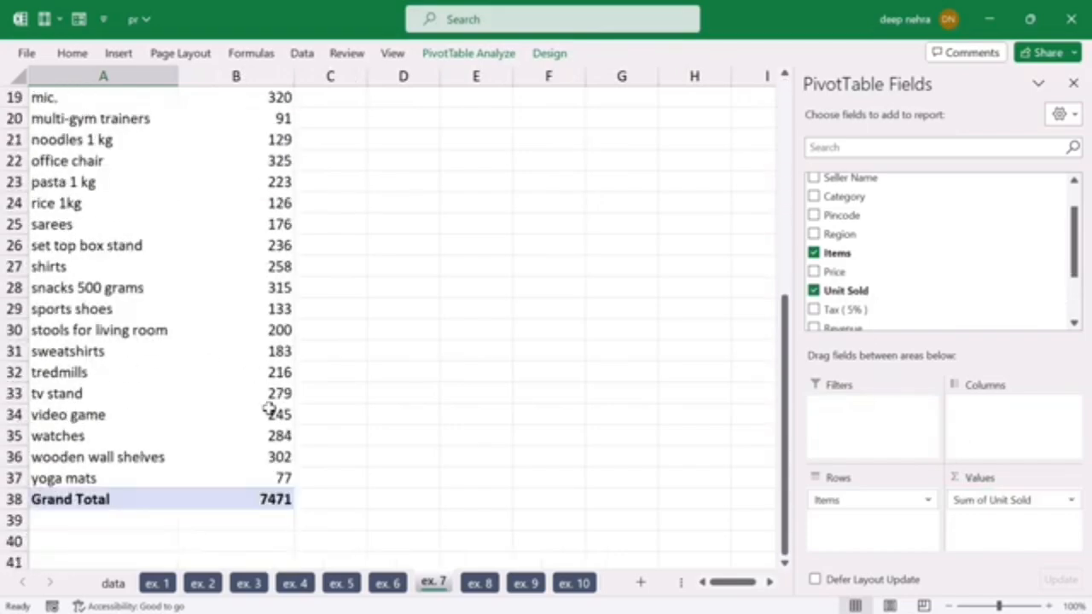
{"action": "scroll", "coordinate": [285, 378], "scroll_direction": "up", "scroll_amount": 6}
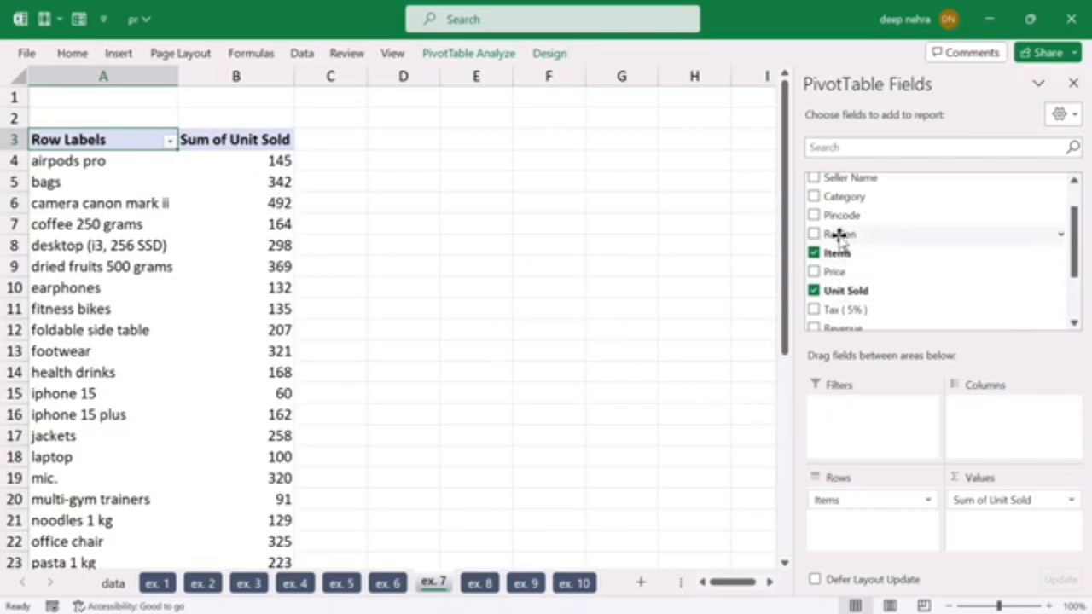
Step: Add Region as a report filter to the ex. 7 PivotTable and filter it to east
{"action": "left_click_drag", "start_coordinate": [839, 234], "coordinate": [872, 420]}
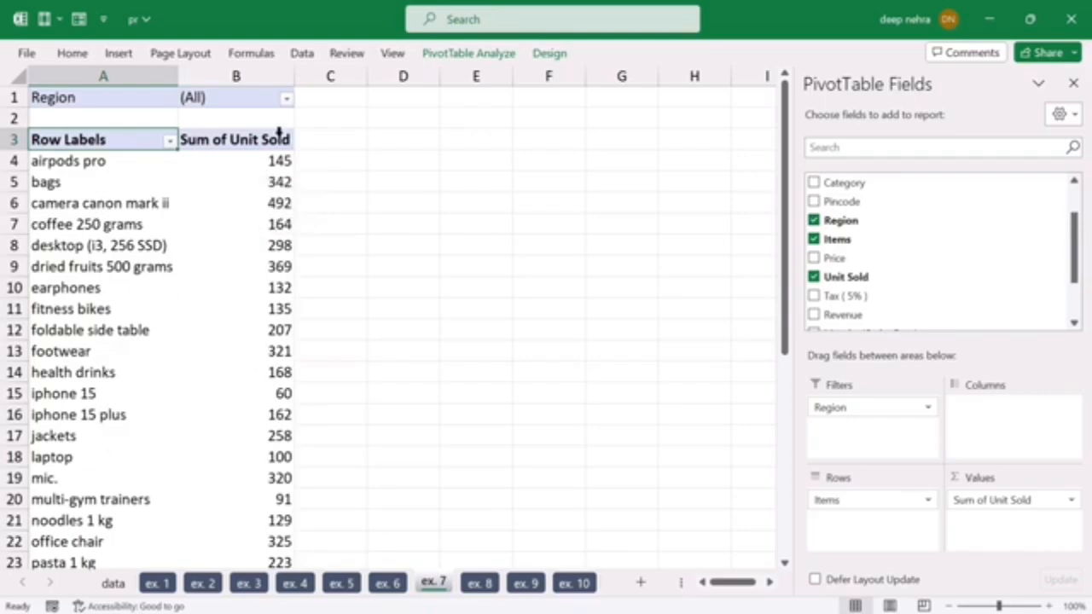
{"action": "left_click", "coordinate": [285, 100]}
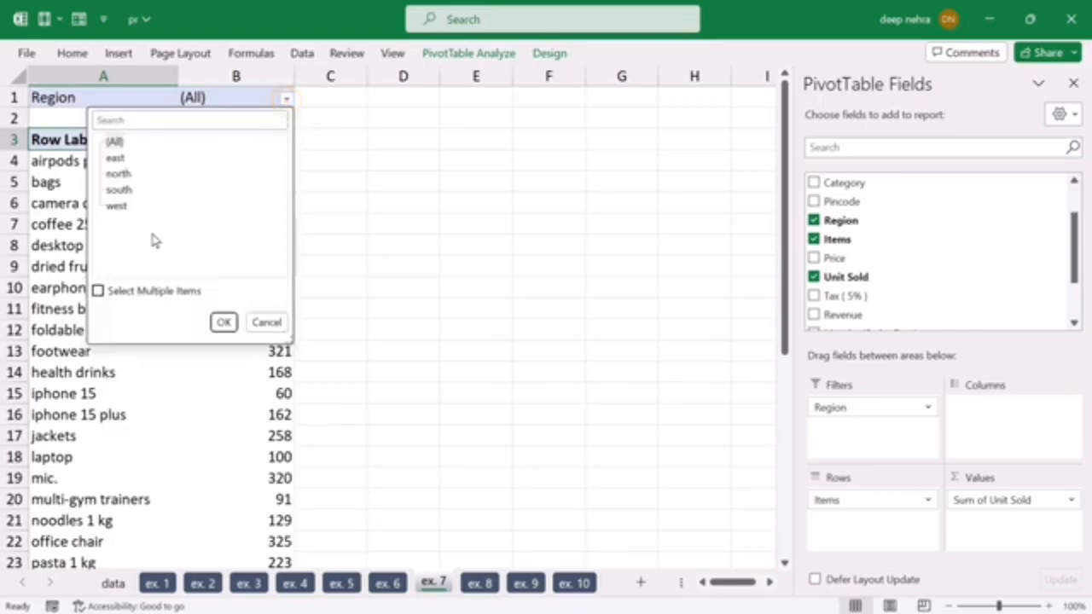
{"action": "left_click", "coordinate": [115, 158]}
{"action": "left_click", "coordinate": [223, 321]}
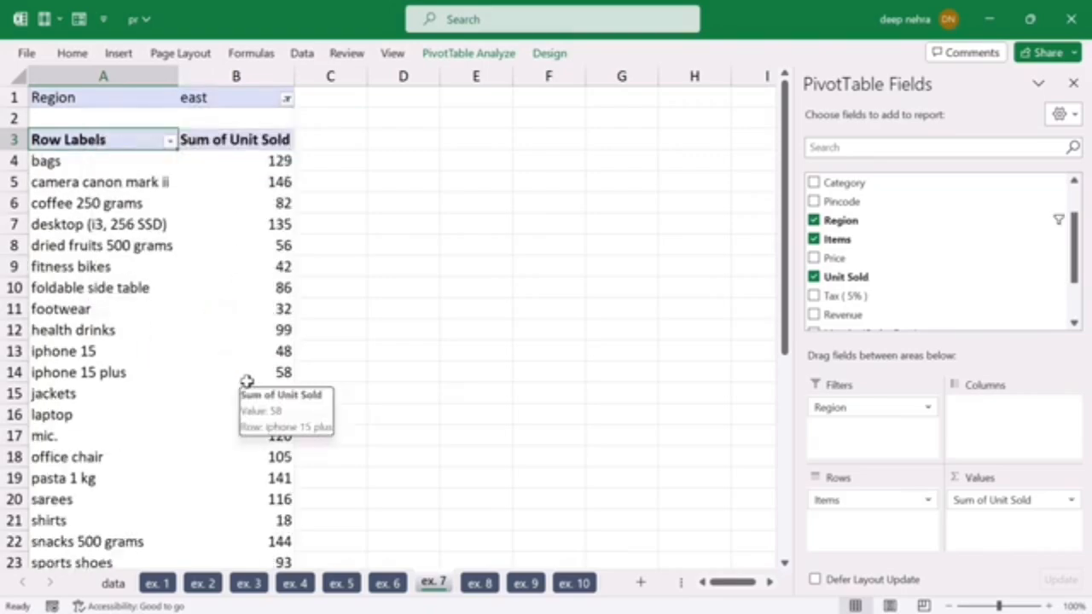
Step: Change the ex. 7 Region filter to south and look through the items sold there
{"action": "left_click", "coordinate": [285, 100]}
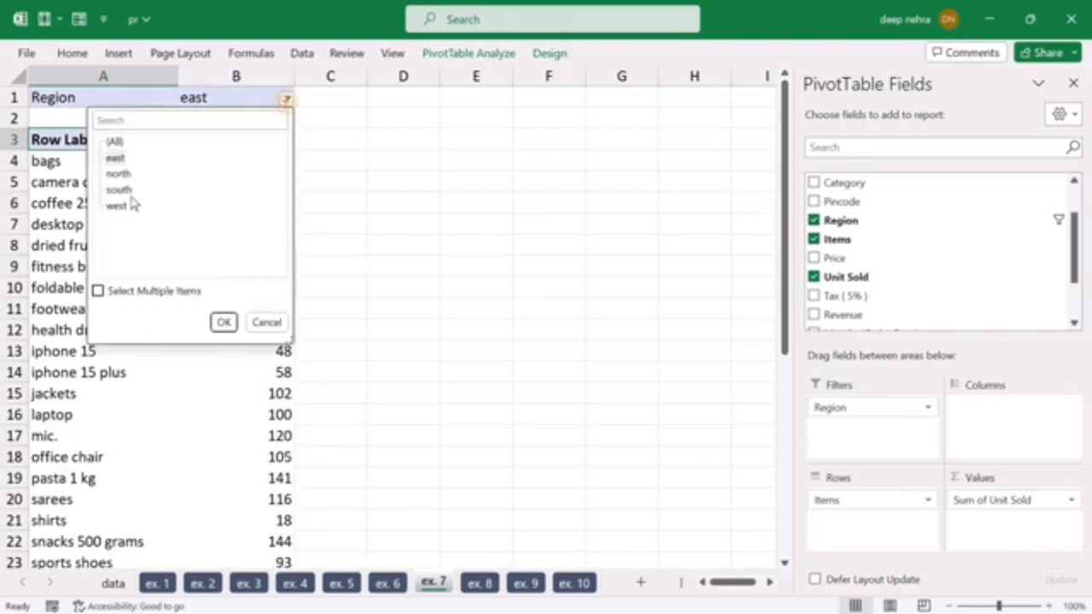
{"action": "left_click", "coordinate": [118, 190]}
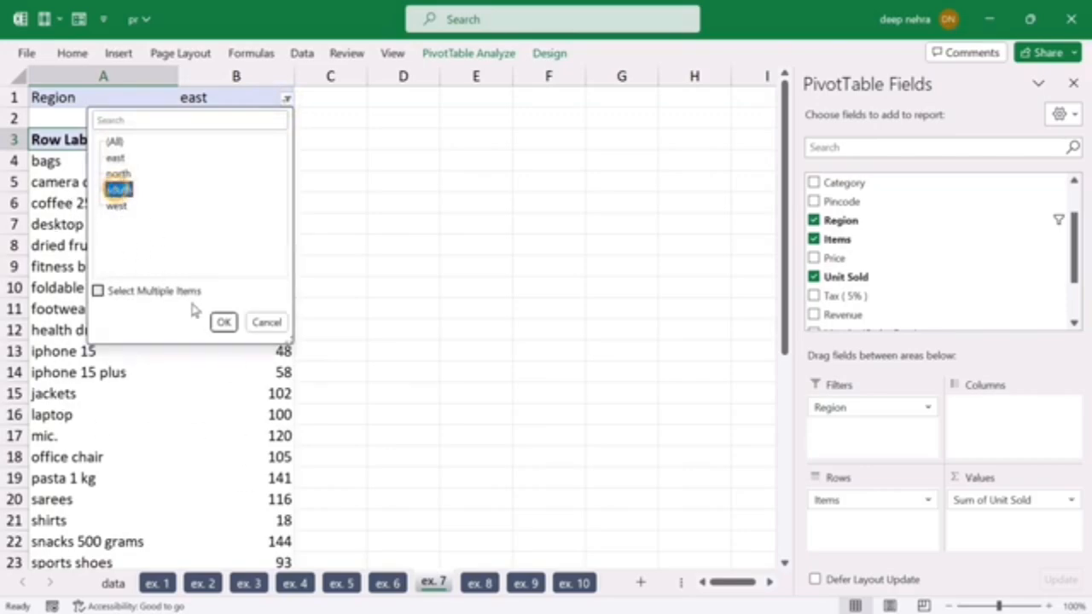
{"action": "left_click", "coordinate": [223, 323]}
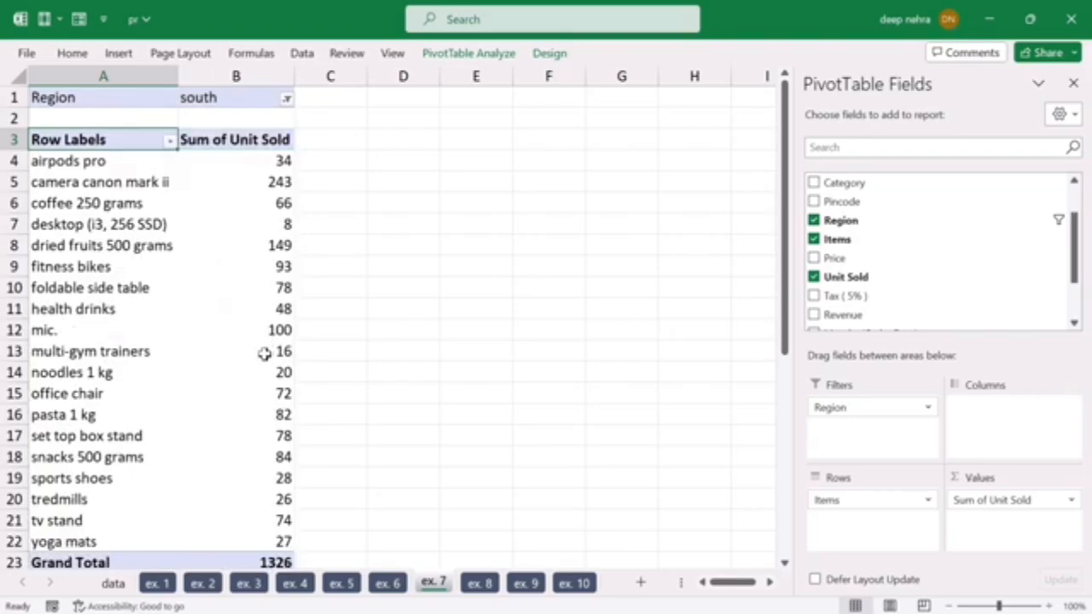
{"action": "scroll", "coordinate": [262, 362], "scroll_direction": "down", "scroll_amount": 2}
{"action": "scroll", "coordinate": [180, 409], "scroll_direction": "up", "scroll_amount": 2}
Step: Reset the ex. 7 Region filter to (All)
{"action": "left_click", "coordinate": [288, 100]}
{"action": "left_click", "coordinate": [114, 140]}
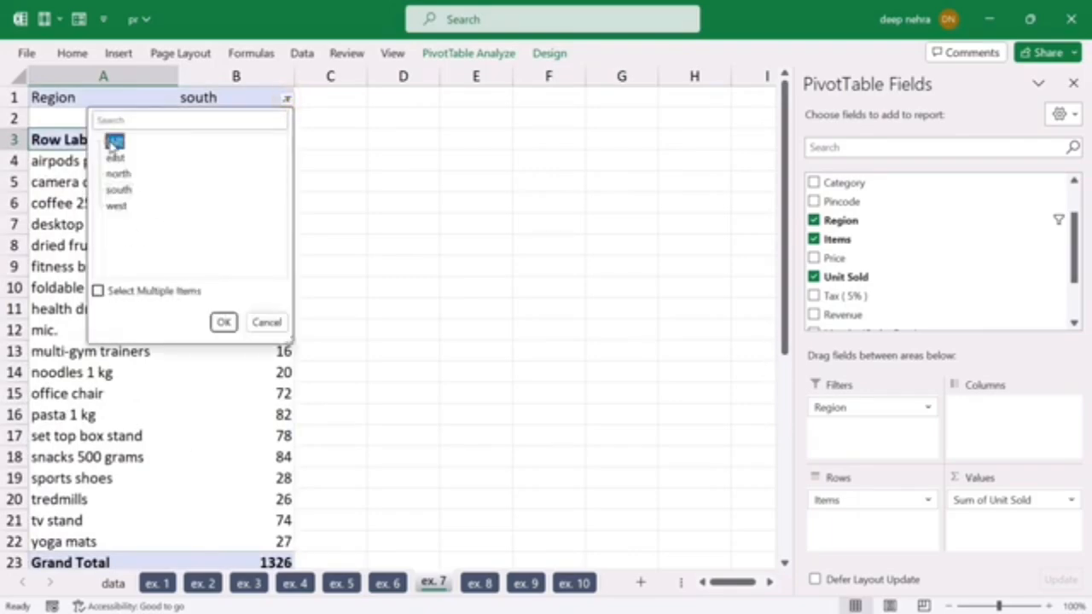
{"action": "left_click", "coordinate": [222, 322]}
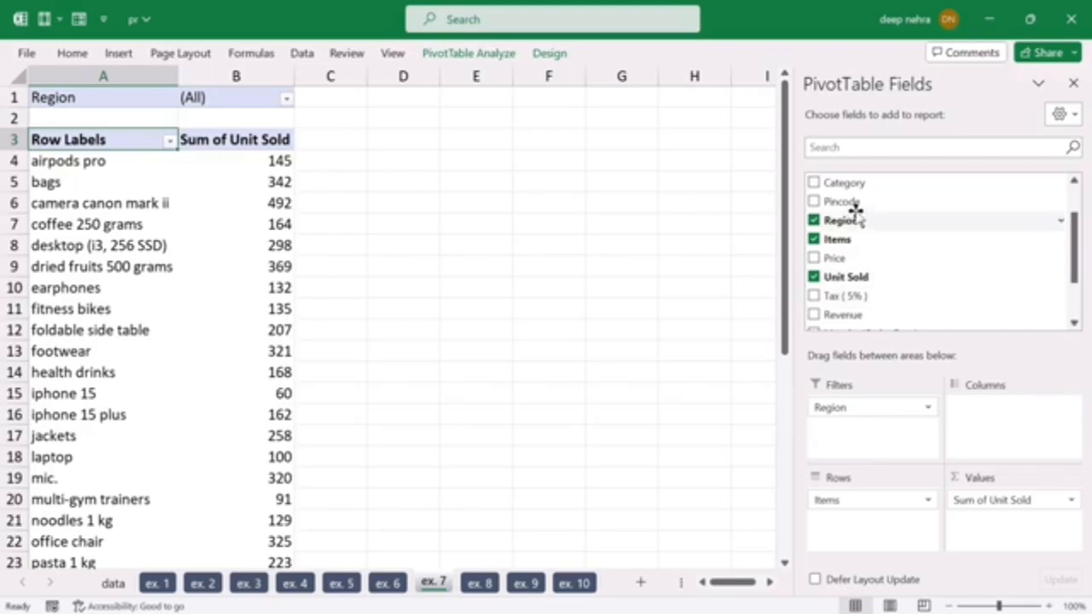
Step: Add Category as a second report filter to the ex. 7 PivotTable and filter it to grocery
{"action": "scroll", "coordinate": [853, 264], "scroll_direction": "up", "scroll_amount": 1}
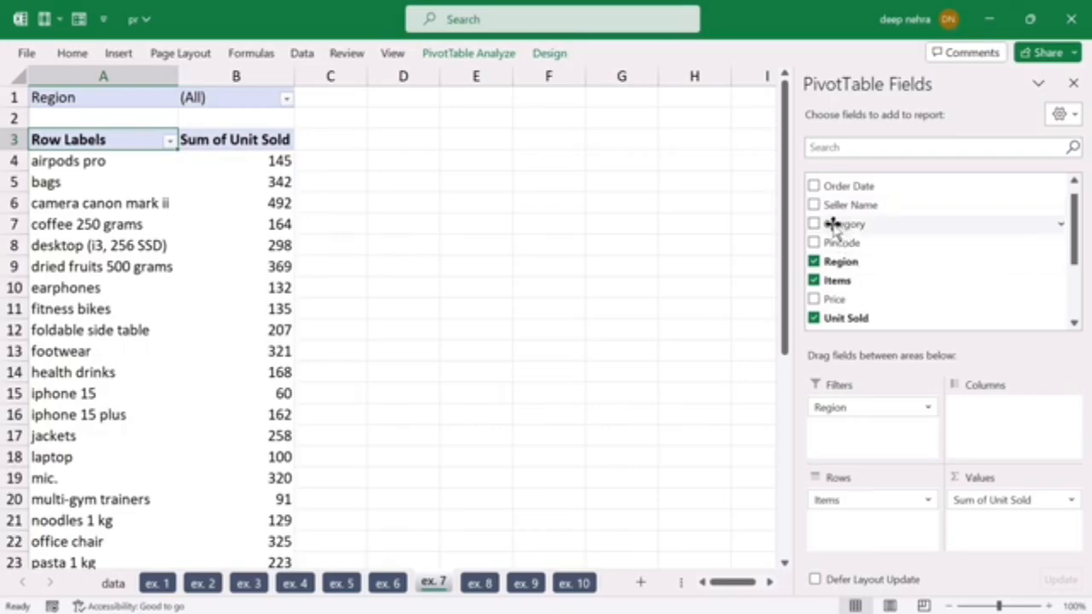
{"action": "left_click_drag", "start_coordinate": [838, 224], "coordinate": [846, 434]}
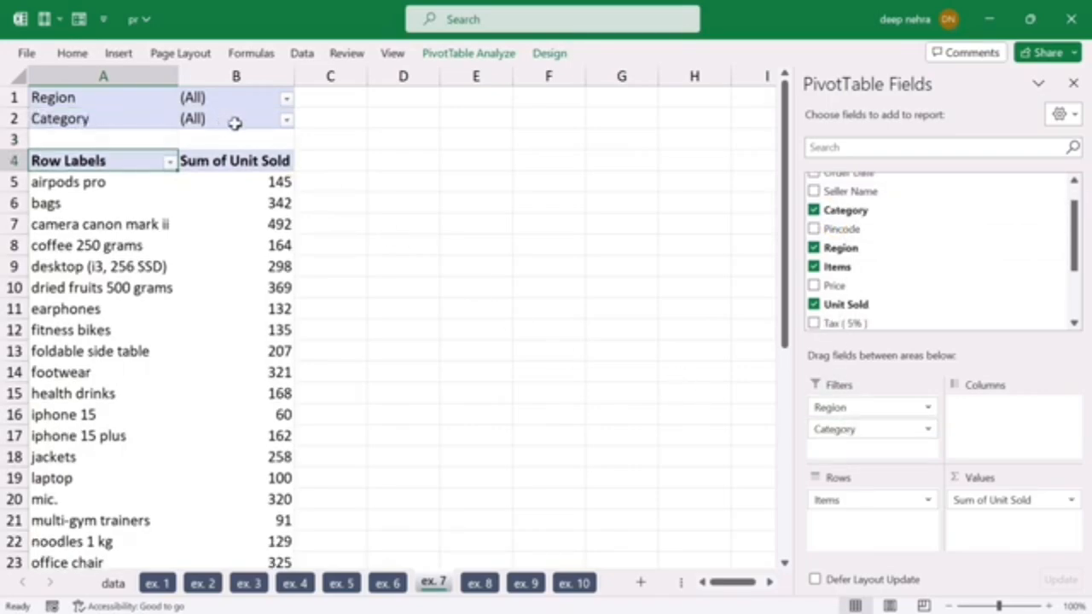
{"action": "left_click", "coordinate": [286, 119]}
{"action": "left_click", "coordinate": [121, 213]}
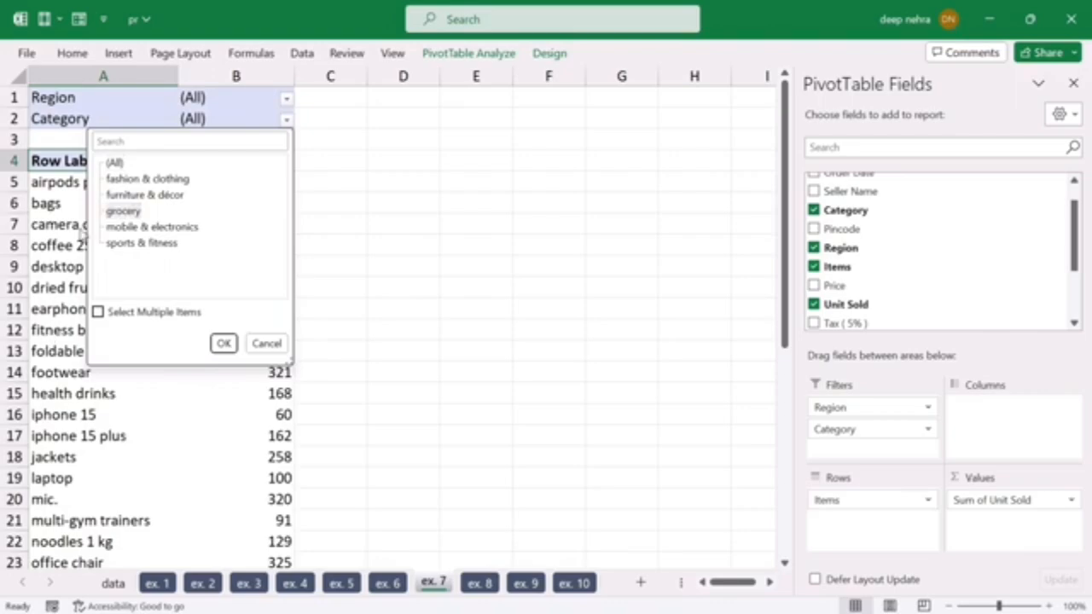
{"action": "left_click", "coordinate": [117, 216]}
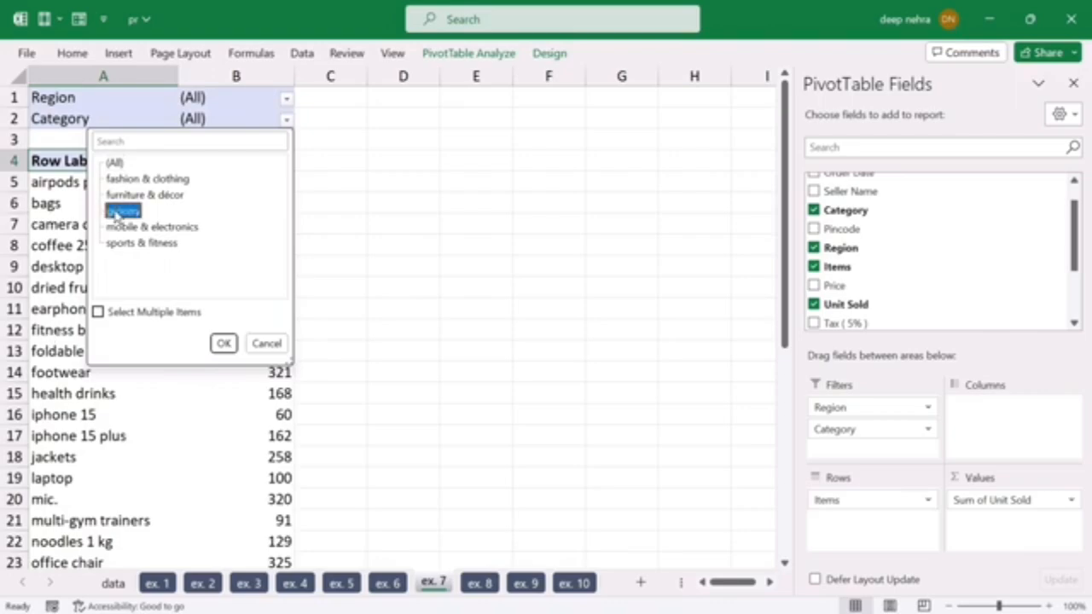
{"action": "left_click", "coordinate": [222, 343]}
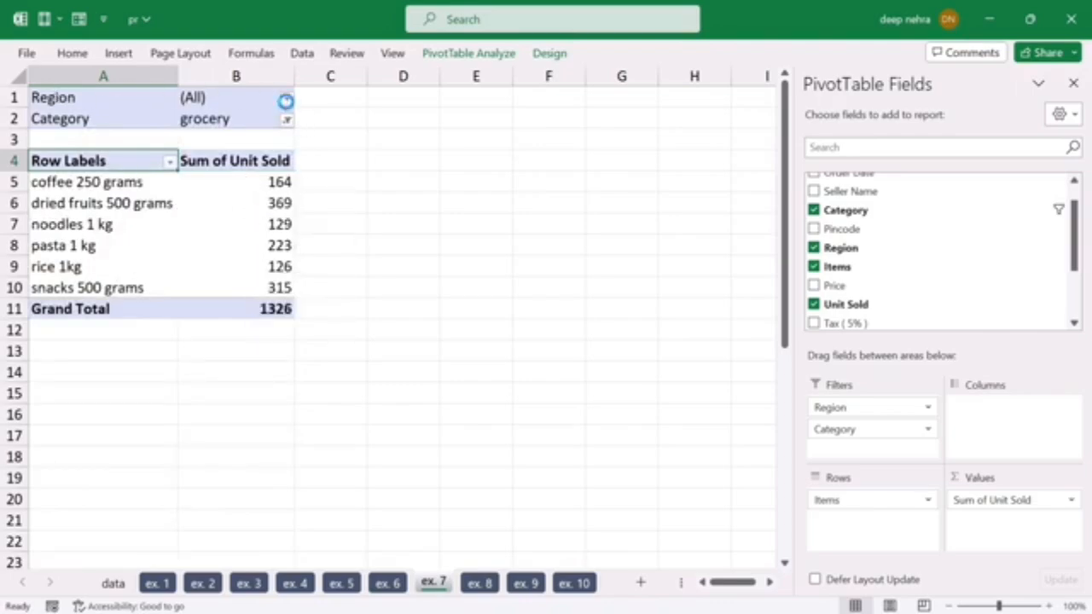
Step: Set the Region filter of the ex. 7 PivotTable to north
{"action": "left_click", "coordinate": [285, 100]}
{"action": "left_click", "coordinate": [120, 175]}
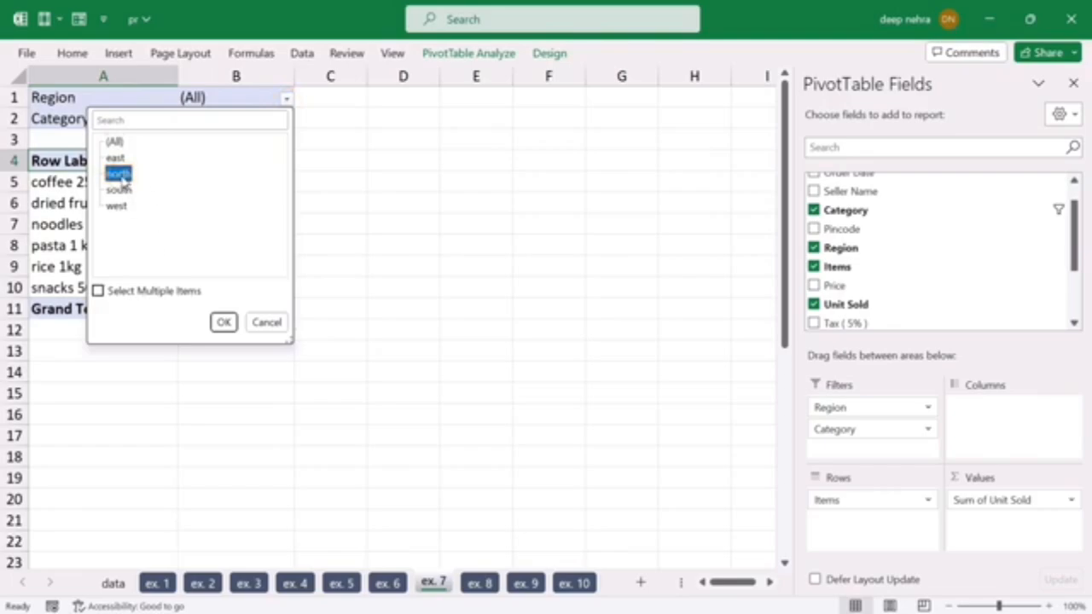
{"action": "left_click", "coordinate": [223, 322]}
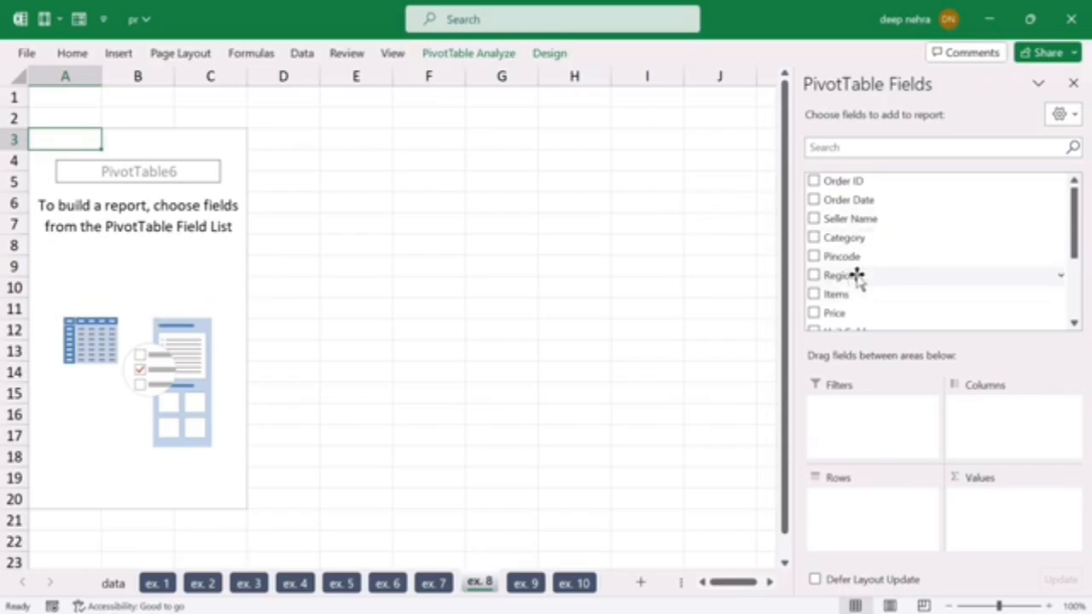
Step: Nest Items under Region in the rows of the ex. 8 PivotTable and look through each region's items
{"action": "left_click_drag", "start_coordinate": [836, 276], "coordinate": [853, 506]}
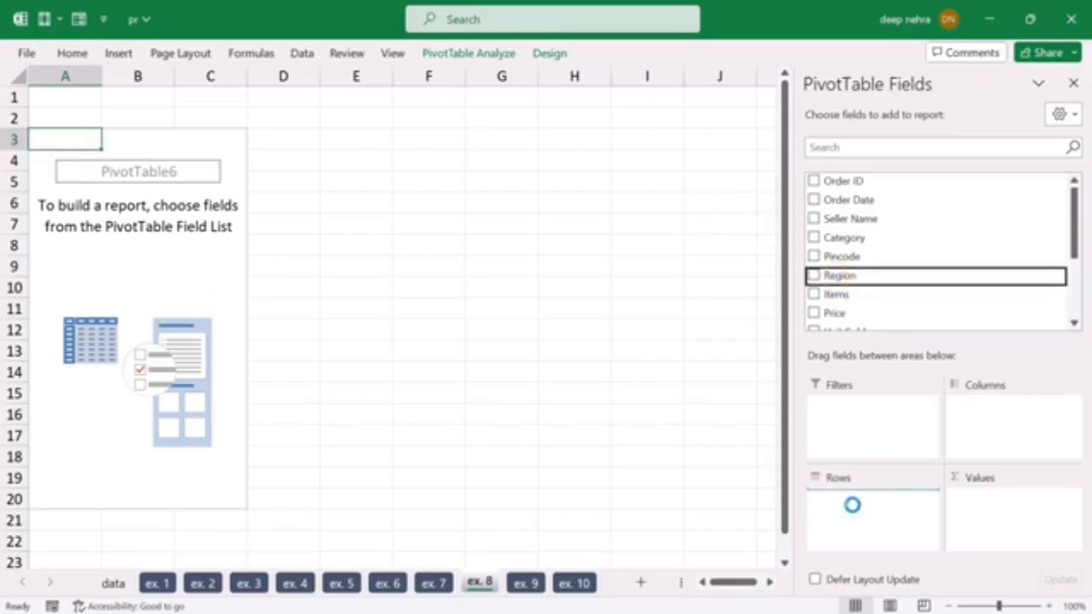
{"action": "left_click_drag", "start_coordinate": [836, 295], "coordinate": [856, 527]}
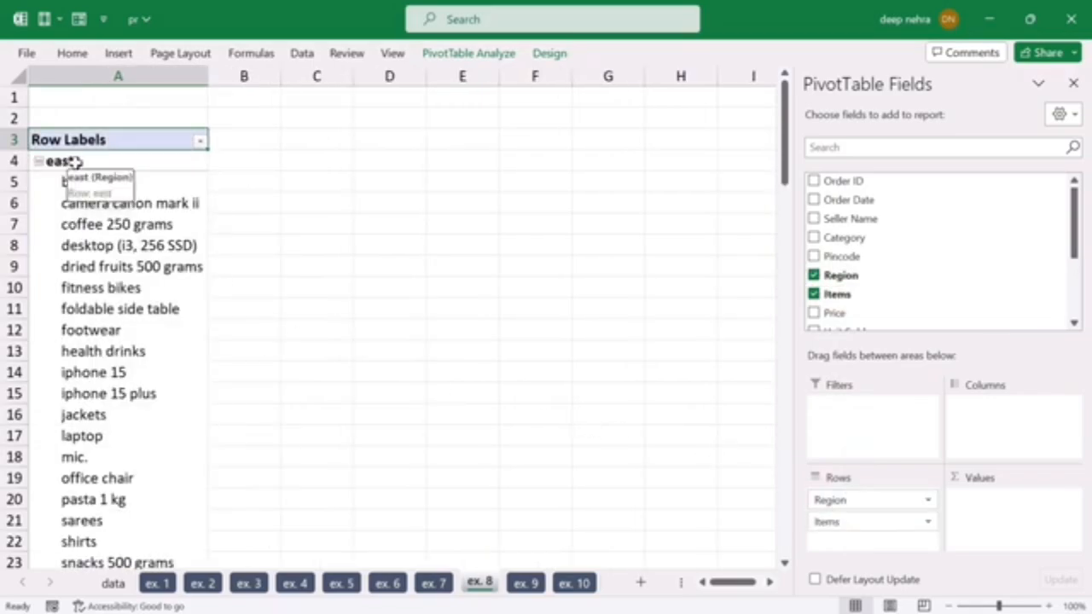
{"action": "scroll", "coordinate": [112, 307], "scroll_direction": "down", "scroll_amount": 7}
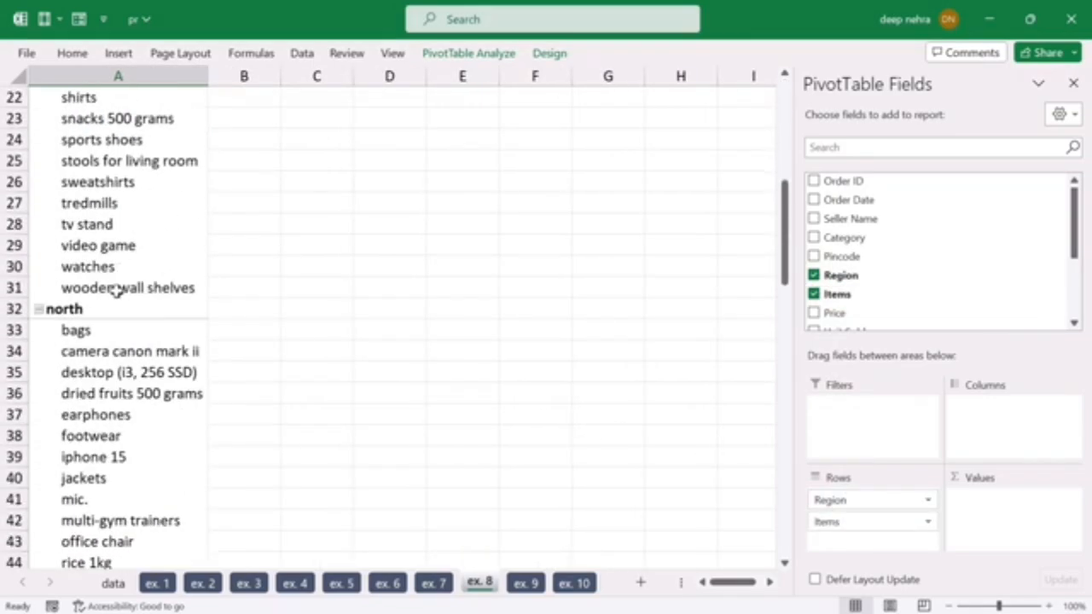
{"action": "scroll", "coordinate": [109, 376], "scroll_direction": "down", "scroll_amount": 11}
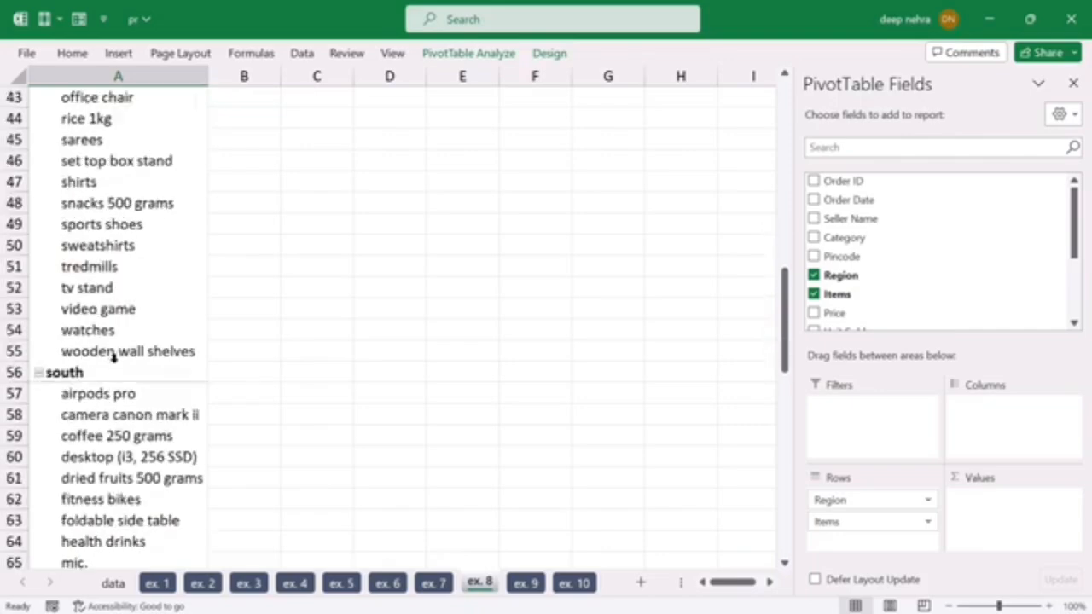
{"action": "scroll", "coordinate": [133, 380], "scroll_direction": "down", "scroll_amount": 4}
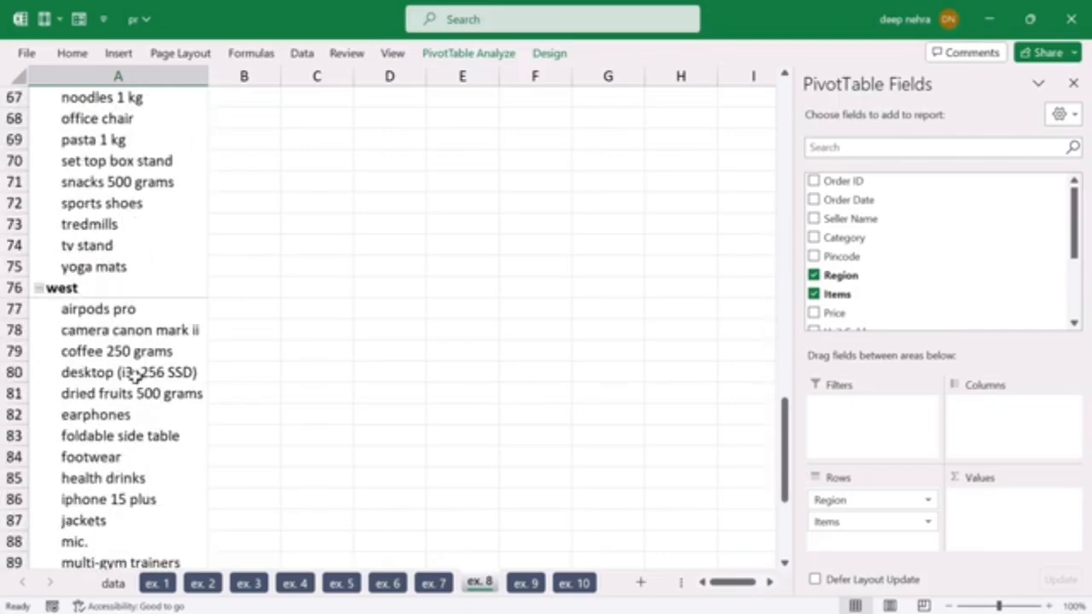
{"action": "scroll", "coordinate": [134, 378], "scroll_direction": "down", "scroll_amount": 5}
{"action": "scroll", "coordinate": [256, 365], "scroll_direction": "up", "scroll_amount": 20}
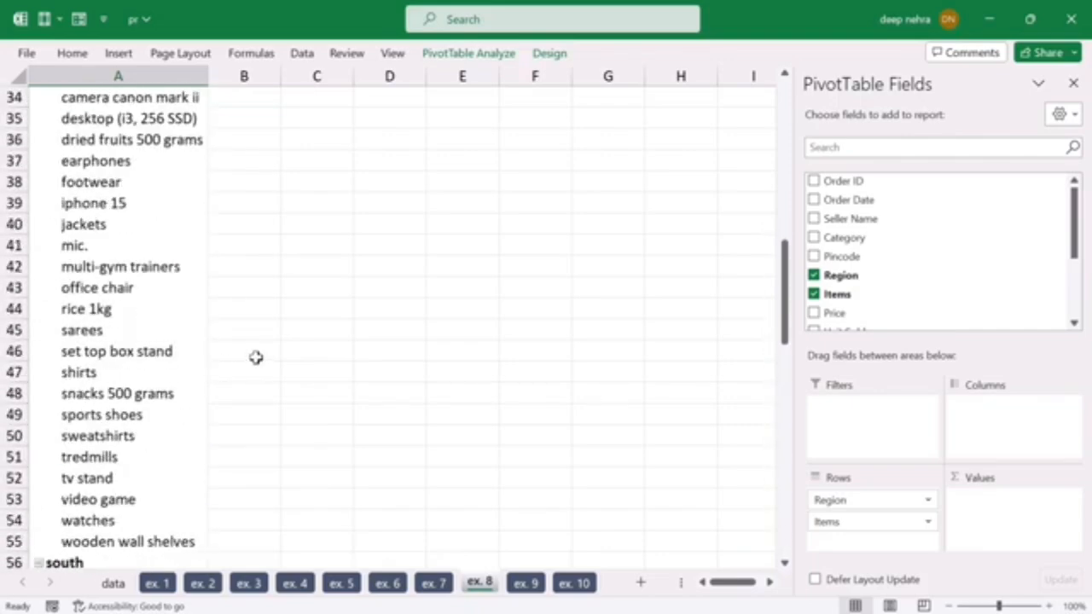
{"action": "scroll", "coordinate": [253, 237], "scroll_direction": "up", "scroll_amount": 6}
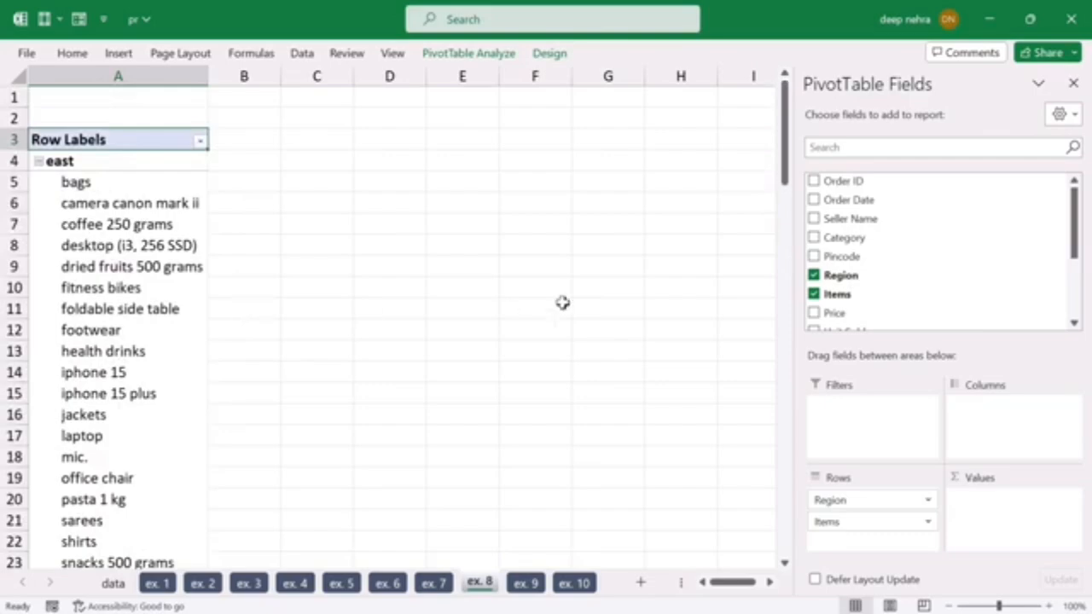
Step: Add Unit Sold to the values of the ex. 8 PivotTable and review the units sold per item within each region
{"action": "scroll", "coordinate": [889, 256], "scroll_direction": "down", "scroll_amount": 1}
{"action": "left_click_drag", "start_coordinate": [838, 290], "coordinate": [996, 513]}
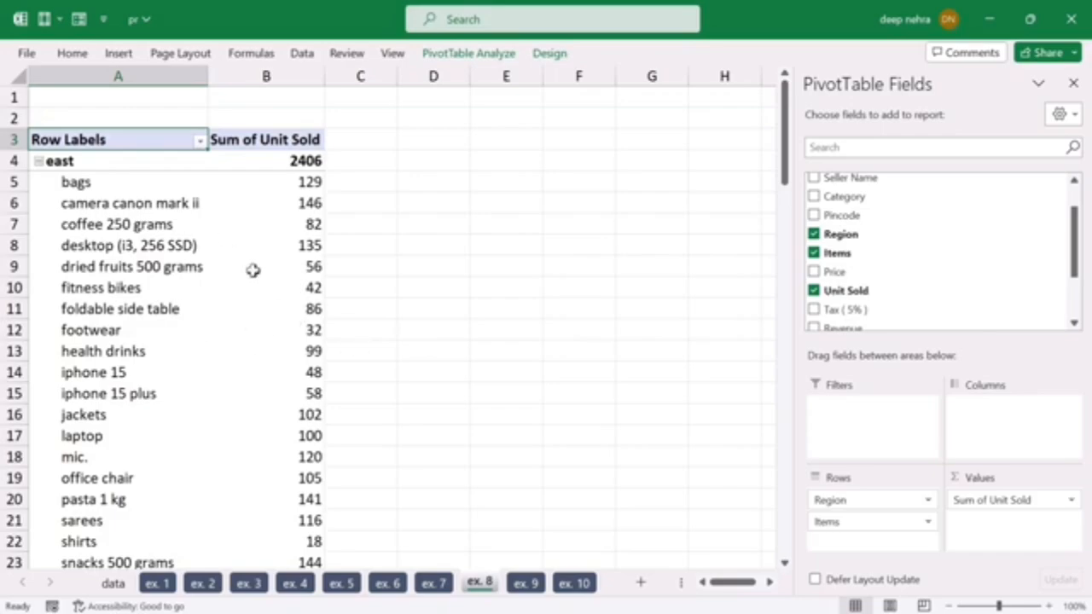
{"action": "mouse_move", "coordinate": [246, 266]}
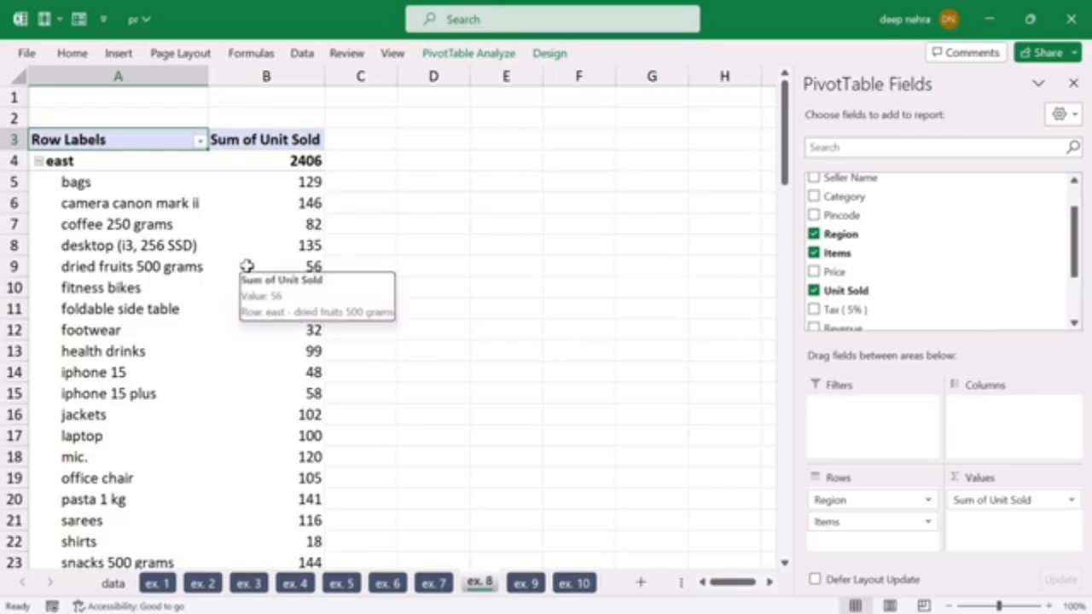
{"action": "scroll", "coordinate": [246, 266], "scroll_direction": "down", "scroll_amount": 15}
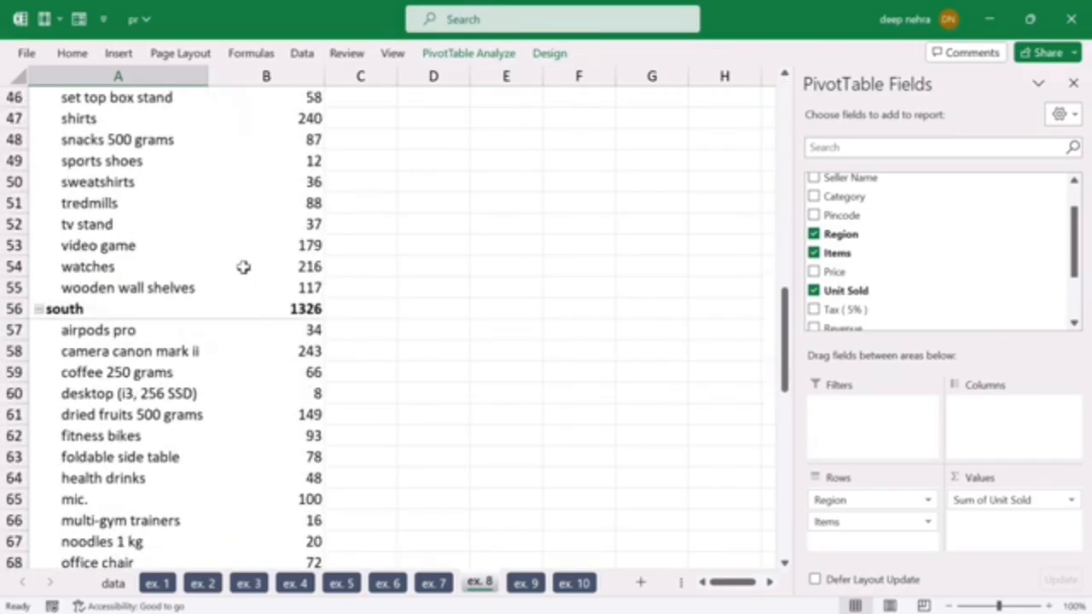
{"action": "scroll", "coordinate": [243, 267], "scroll_direction": "up", "scroll_amount": 15}
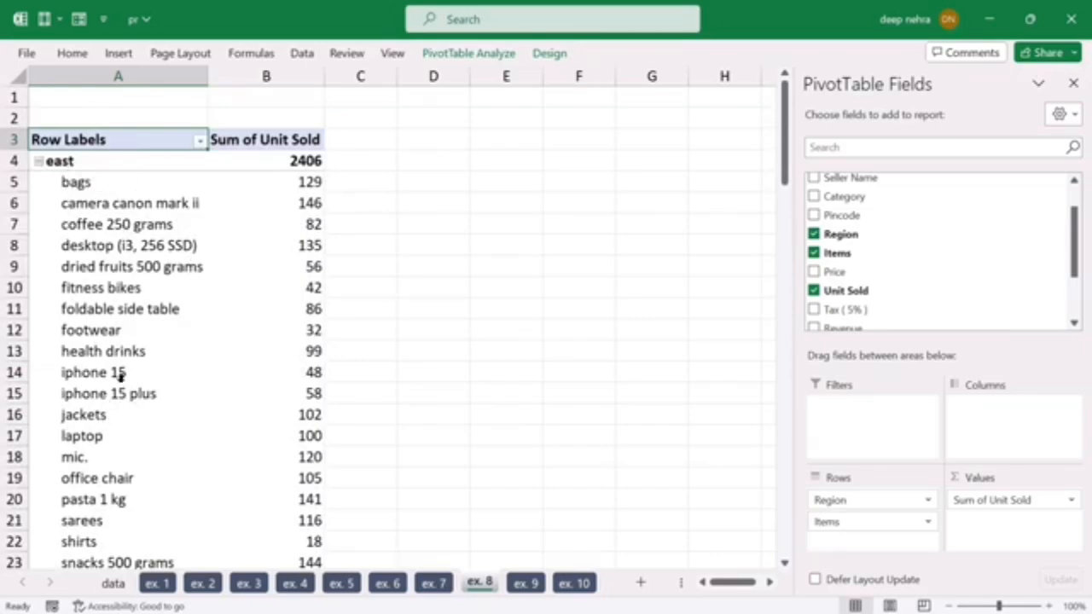
{"action": "scroll", "coordinate": [138, 365], "scroll_direction": "down", "scroll_amount": 2}
{"action": "scroll", "coordinate": [144, 356], "scroll_direction": "down", "scroll_amount": 19}
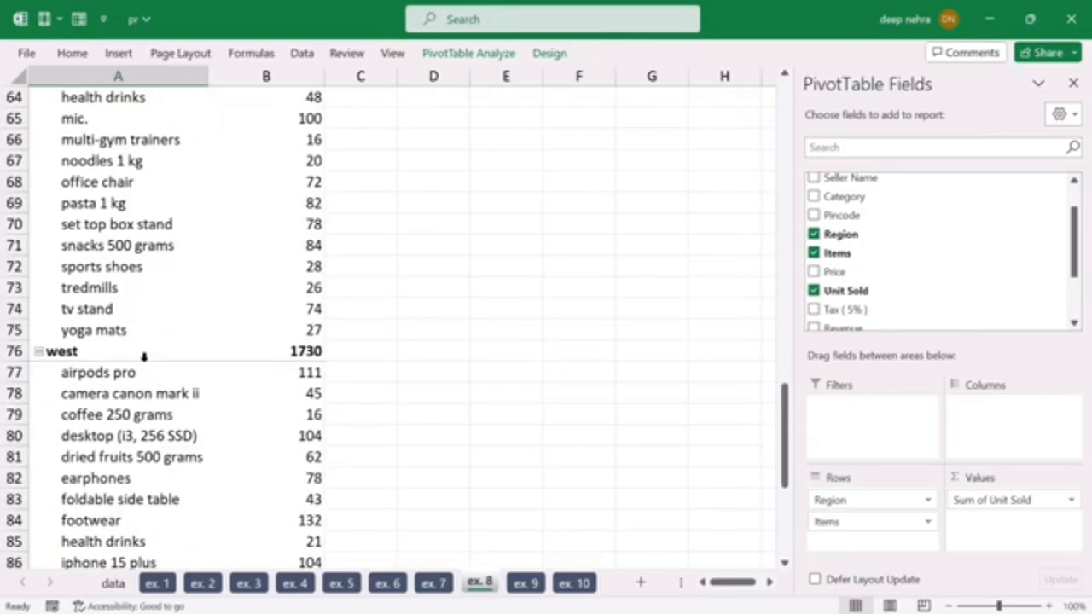
{"action": "scroll", "coordinate": [143, 356], "scroll_direction": "up", "scroll_amount": 5}
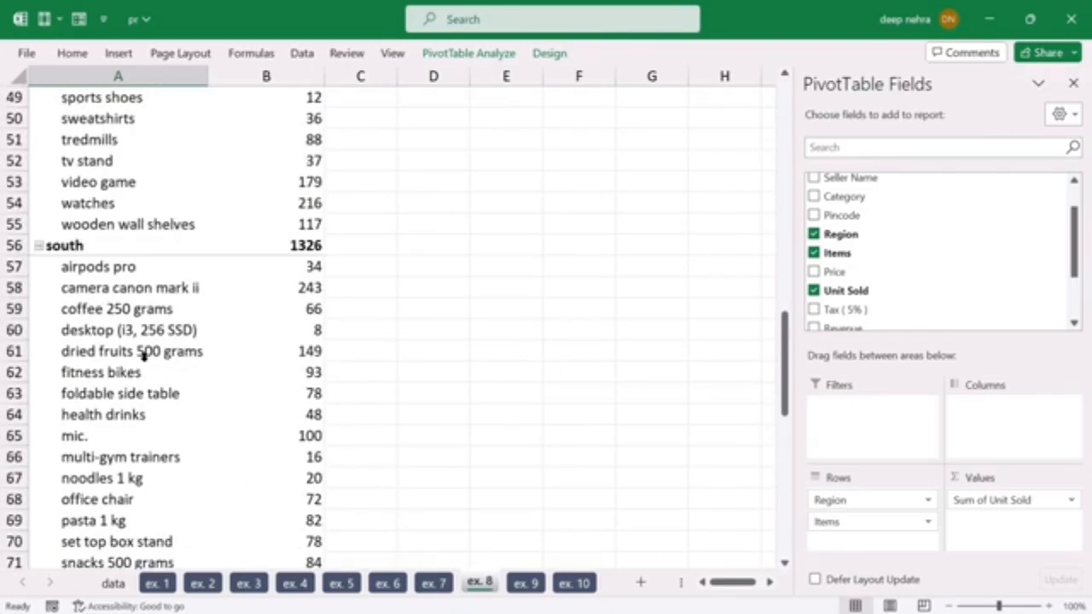
{"action": "scroll", "coordinate": [143, 357], "scroll_direction": "up", "scroll_amount": 5}
{"action": "scroll", "coordinate": [143, 357], "scroll_direction": "up", "scroll_amount": 10}
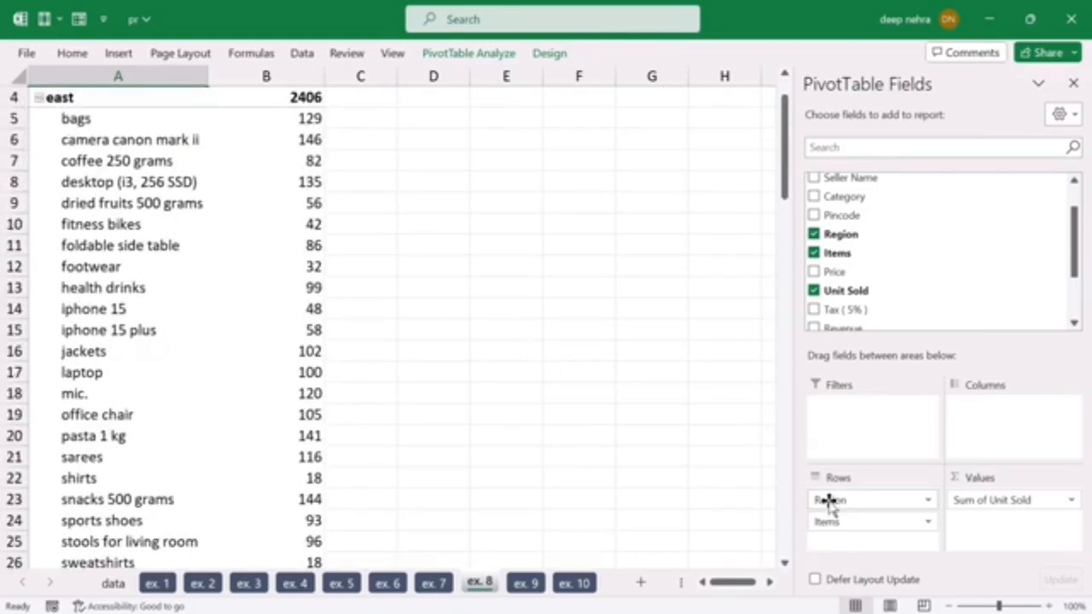
Step: Remove Unit Sold, Items and Region from the ex. 8 PivotTable to empty its layout
{"action": "left_click", "coordinate": [814, 291]}
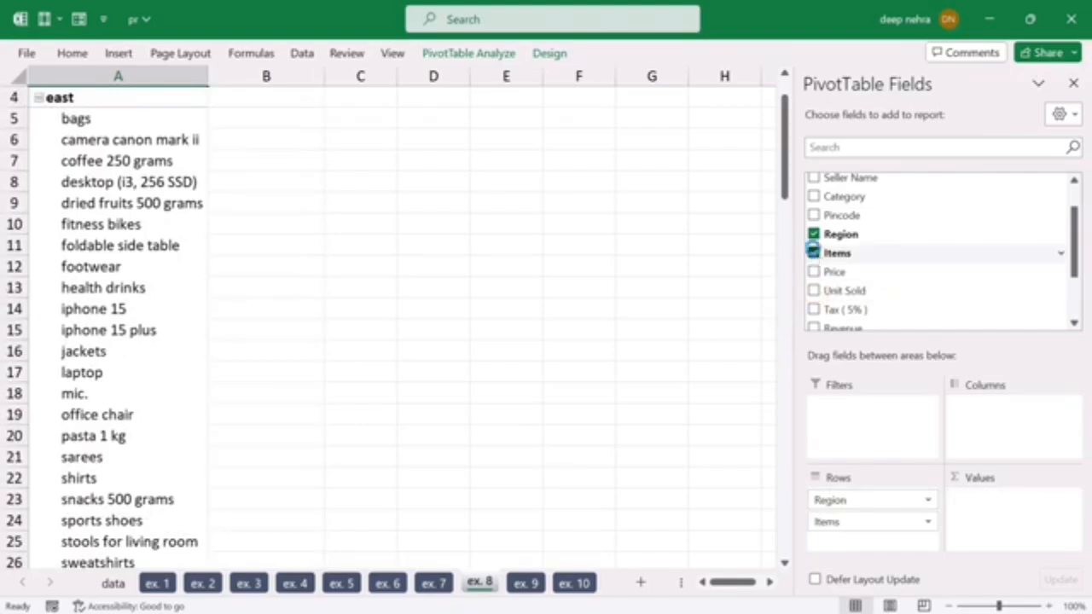
{"action": "left_click", "coordinate": [814, 253]}
{"action": "left_click", "coordinate": [814, 233]}
{"action": "scroll", "coordinate": [712, 363], "scroll_direction": "up", "scroll_amount": 1}
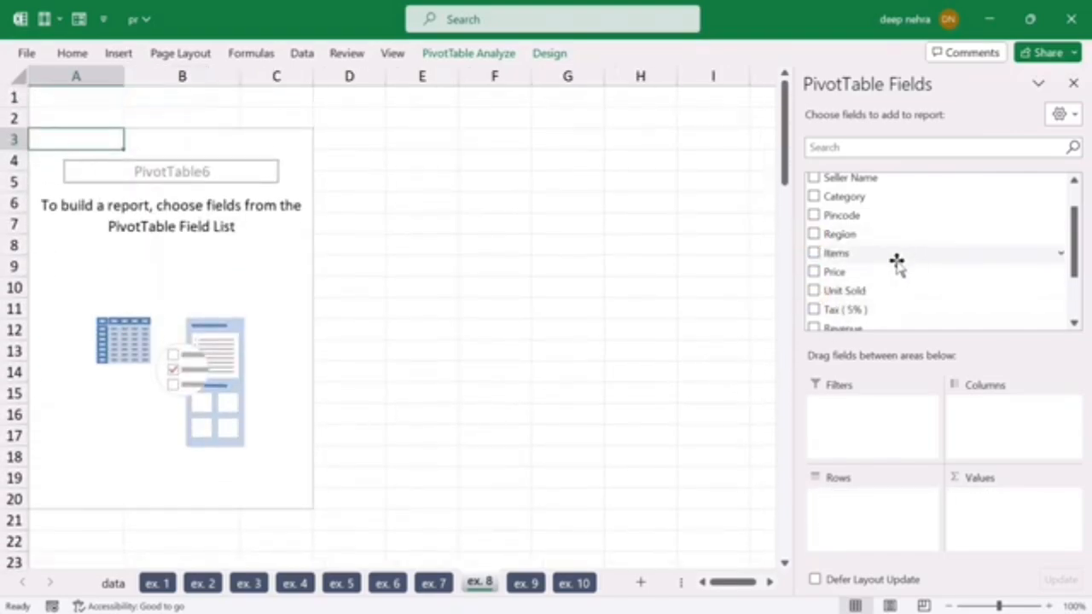
Step: Build the ex. 8 PivotTable with Items in rows, Region in columns and Unit Sold in values, and give the region columns equal widths
{"action": "left_click_drag", "start_coordinate": [850, 256], "coordinate": [868, 520]}
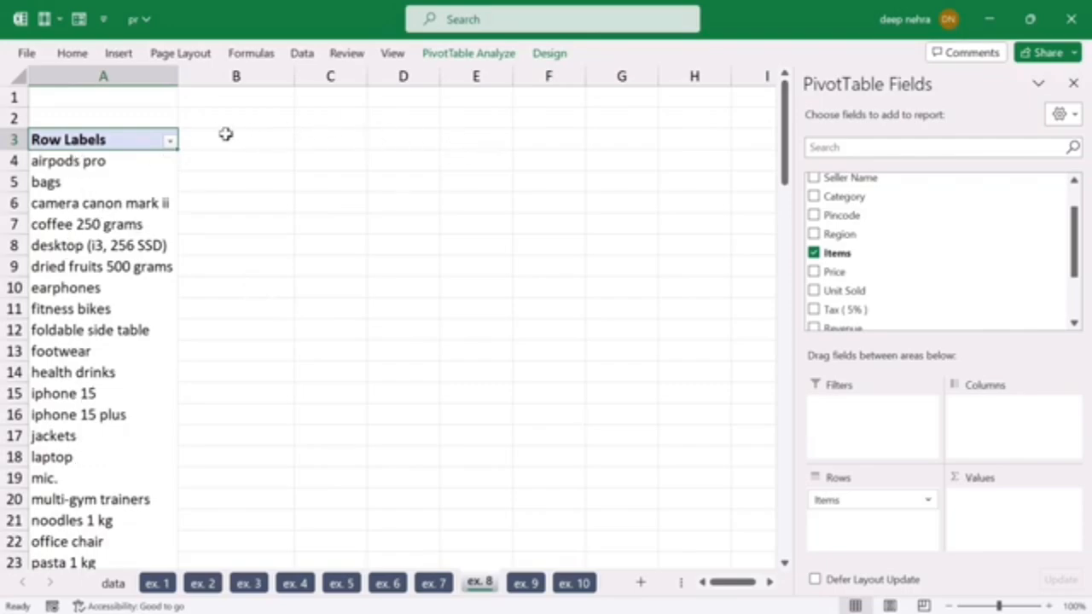
{"action": "left_click_drag", "start_coordinate": [834, 237], "coordinate": [989, 414]}
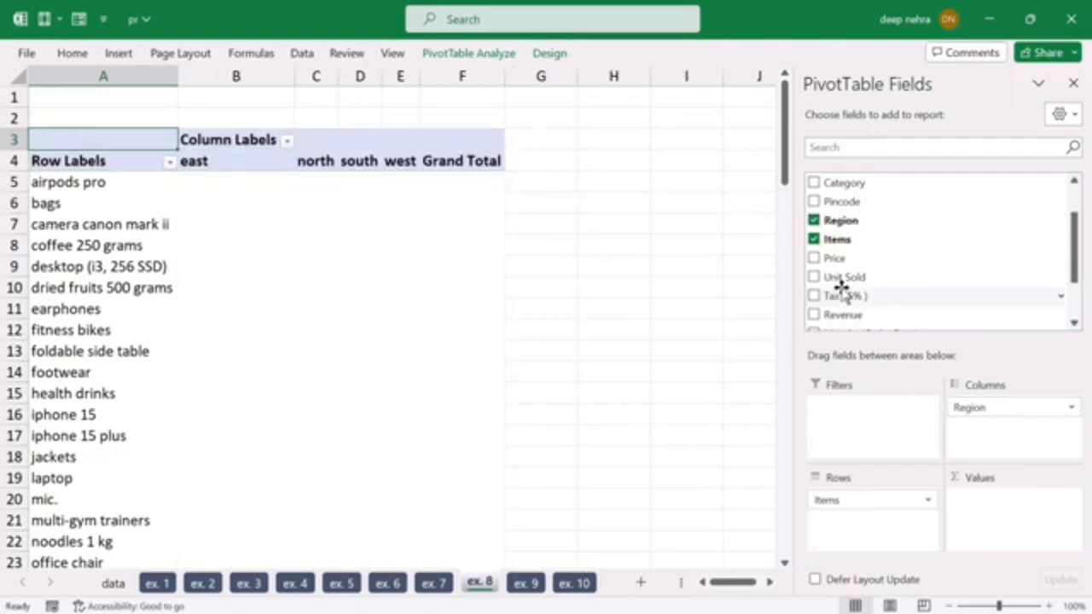
{"action": "left_click_drag", "start_coordinate": [834, 282], "coordinate": [987, 509]}
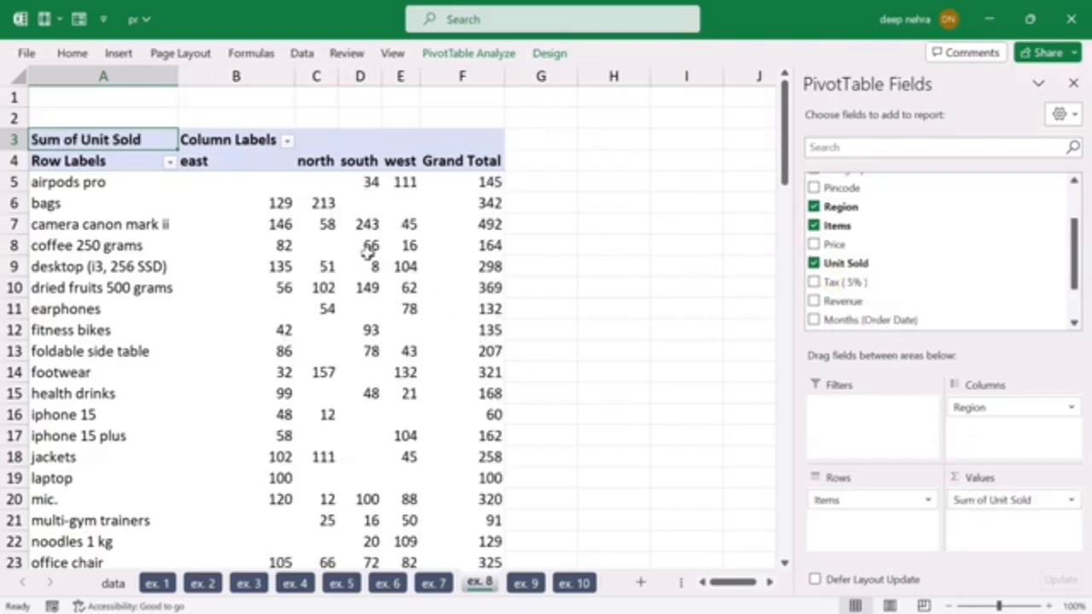
{"action": "left_click_drag", "start_coordinate": [280, 76], "coordinate": [390, 84]}
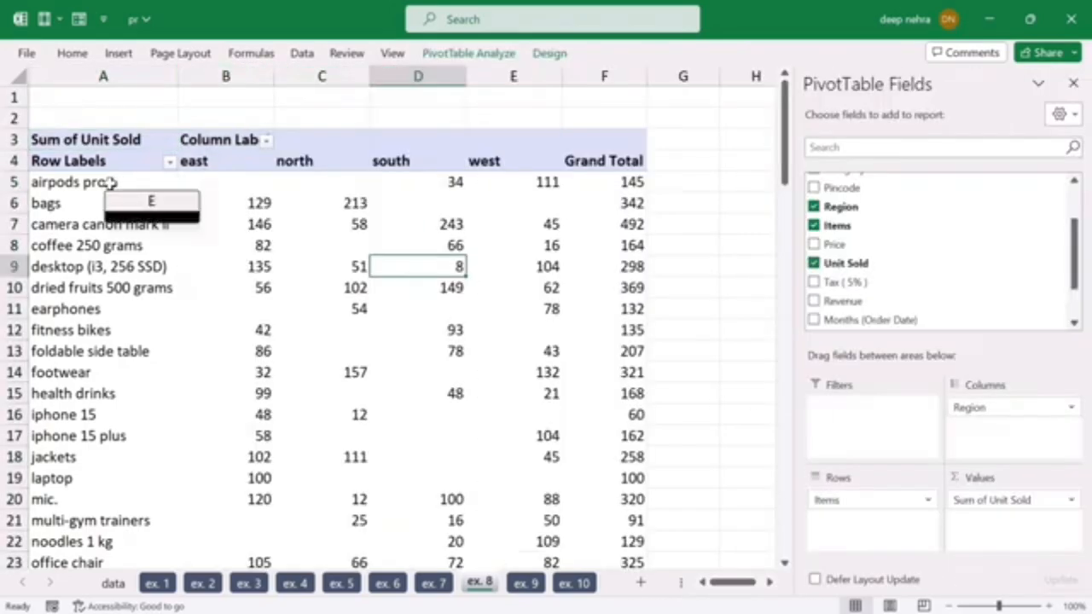
Step: Examine the airpods pro units sold in each region and the grand totals of the ex. 8 PivotTable
{"action": "left_click", "coordinate": [110, 183]}
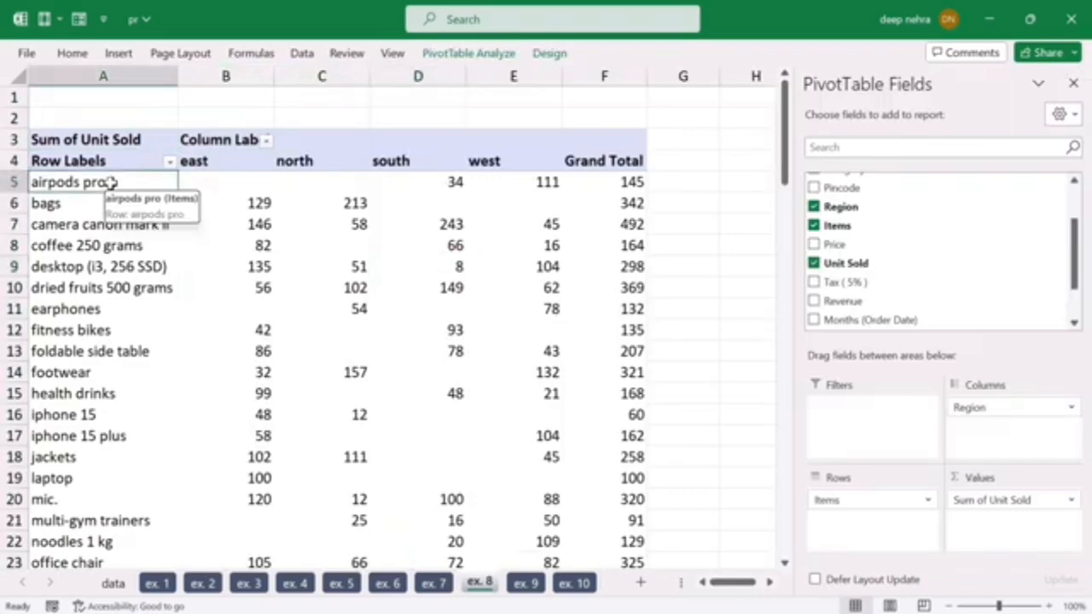
{"action": "left_click", "coordinate": [229, 182]}
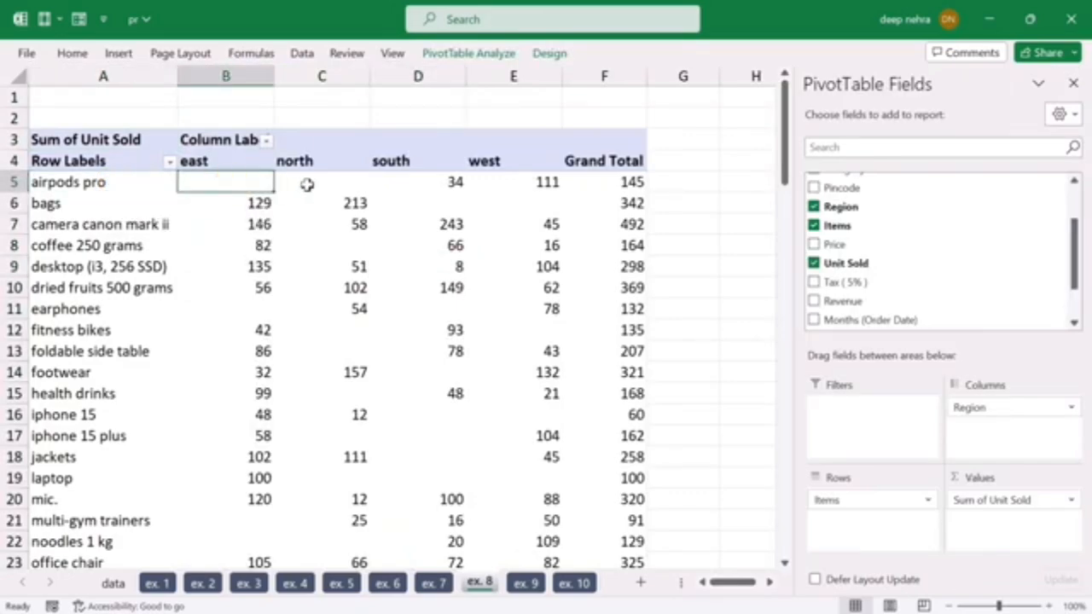
{"action": "left_click", "coordinate": [305, 182]}
{"action": "left_click", "coordinate": [412, 182]}
{"action": "left_click", "coordinate": [488, 181]}
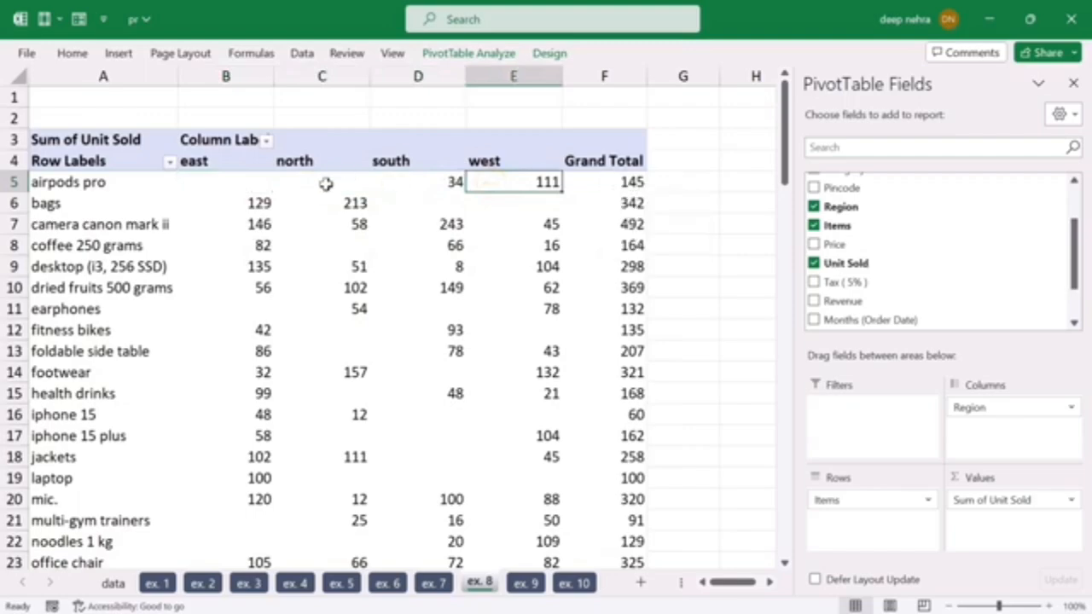
{"action": "left_click", "coordinate": [253, 183]}
{"action": "left_click", "coordinate": [311, 181]}
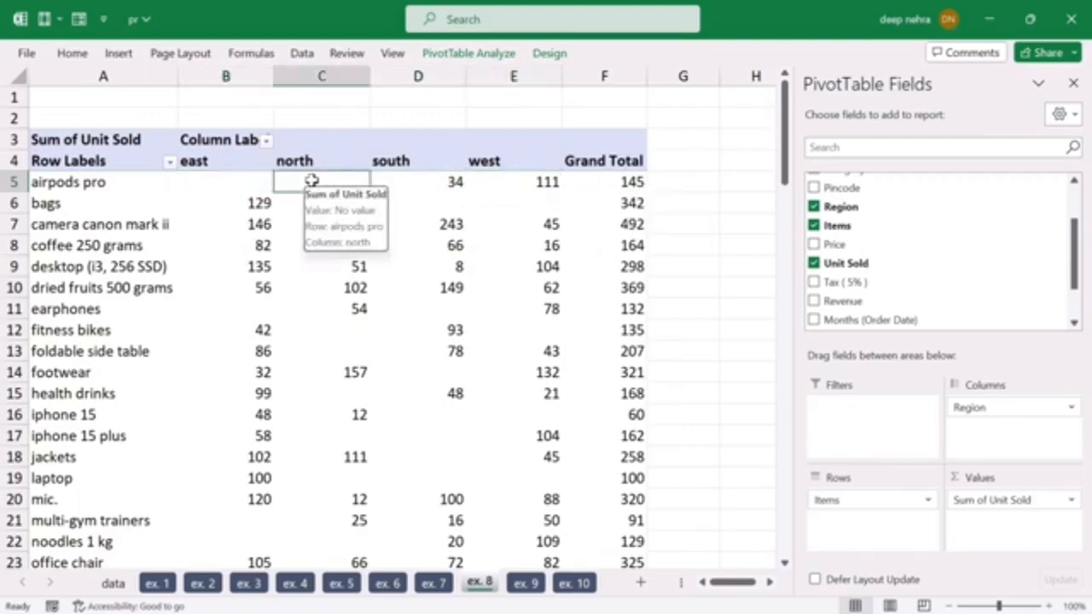
{"action": "scroll", "coordinate": [380, 322], "scroll_direction": "down", "scroll_amount": 8}
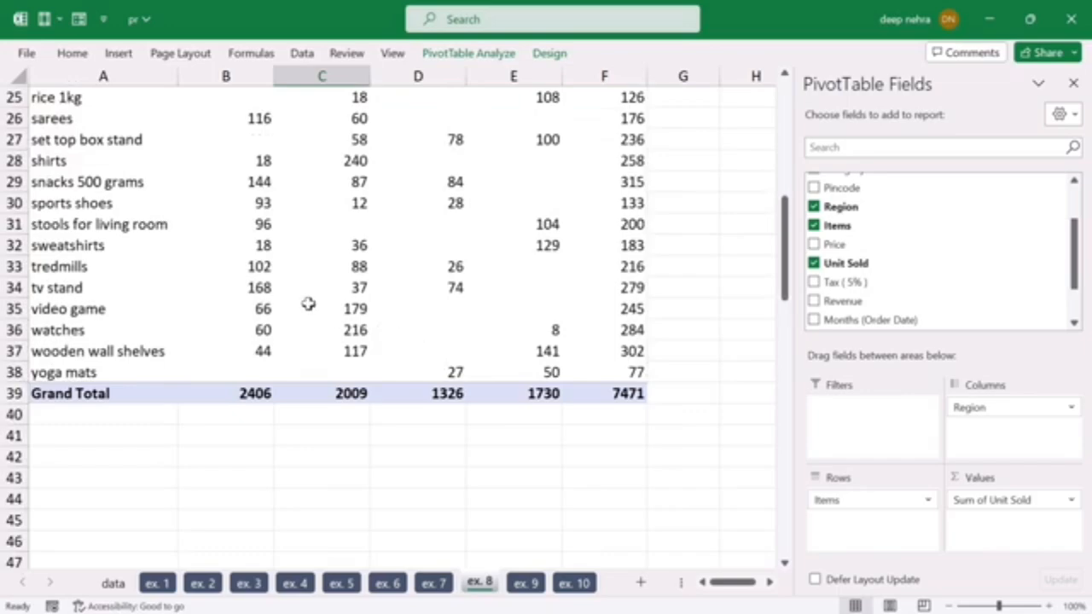
{"action": "mouse_move", "coordinate": [320, 260]}
{"action": "scroll", "coordinate": [315, 300], "scroll_direction": "up", "scroll_amount": 8}
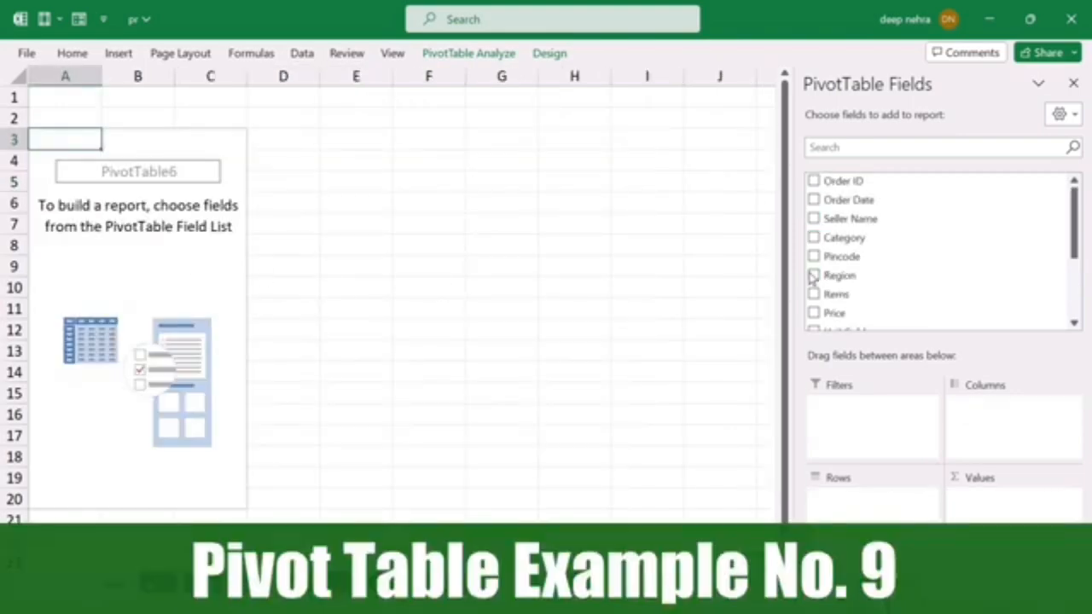
Step: Build the ex. 9 PivotTable with Seller Name in rows and the sum of Unit Sold in values
{"action": "left_click_drag", "start_coordinate": [851, 219], "coordinate": [852, 528]}
{"action": "scroll", "coordinate": [882, 283], "scroll_direction": "down", "scroll_amount": 1}
{"action": "left_click_drag", "start_coordinate": [840, 291], "coordinate": [983, 486]}
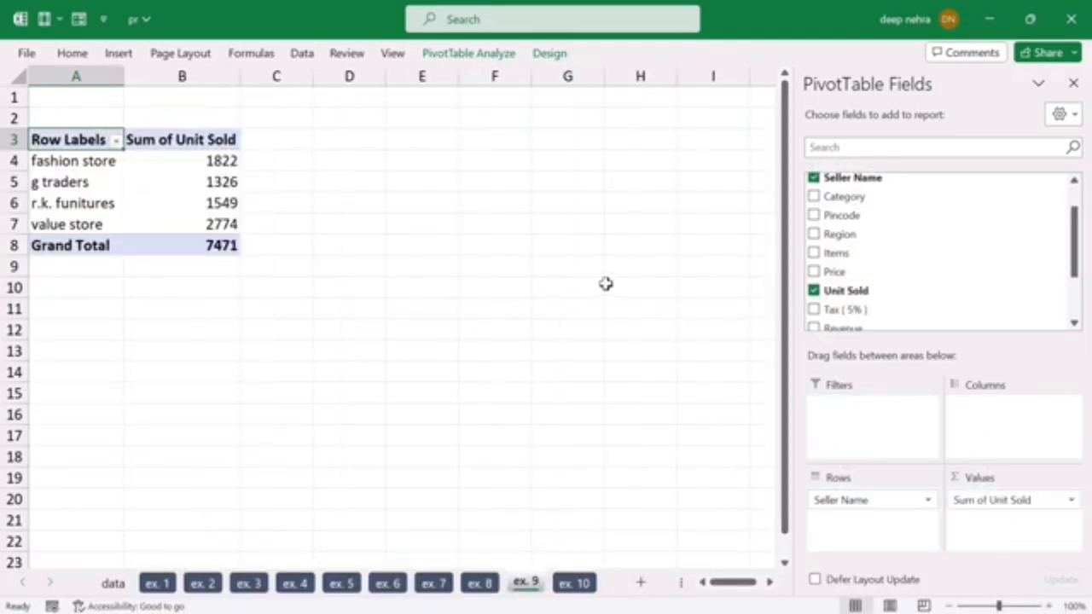
Step: Add Region and Category slicers to the ex. 9 PivotTable and place them side by side next to the table
{"action": "right_click", "coordinate": [838, 233]}
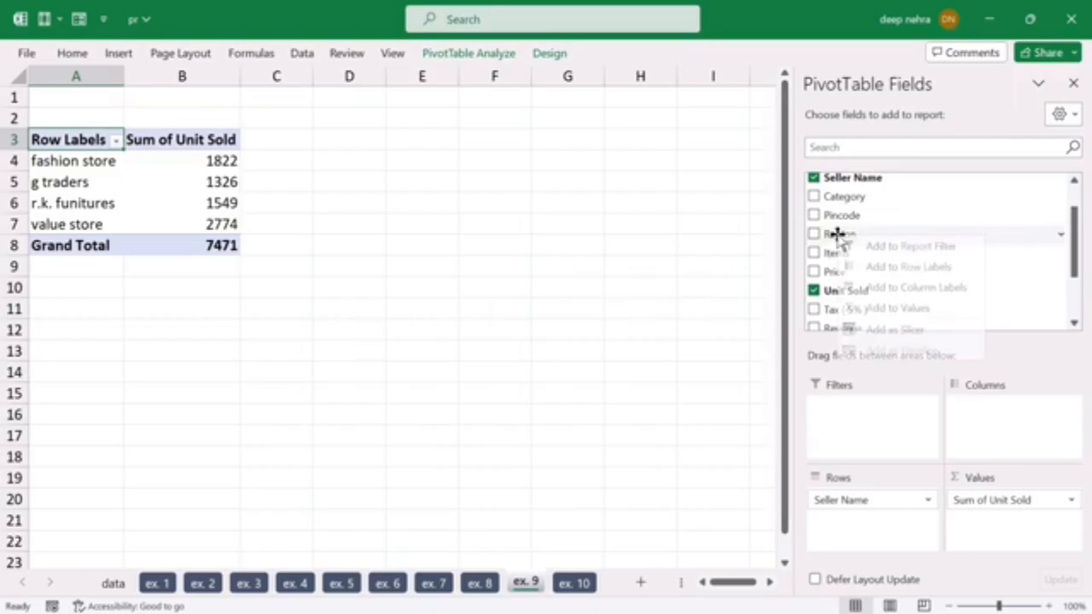
{"action": "left_click", "coordinate": [893, 332]}
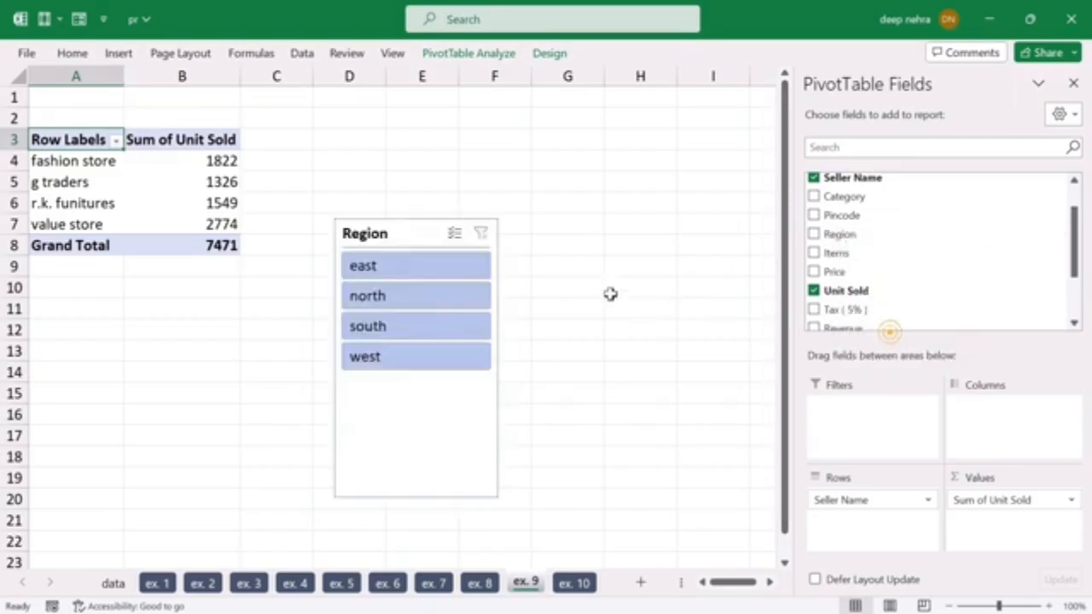
{"action": "right_click", "coordinate": [839, 197]}
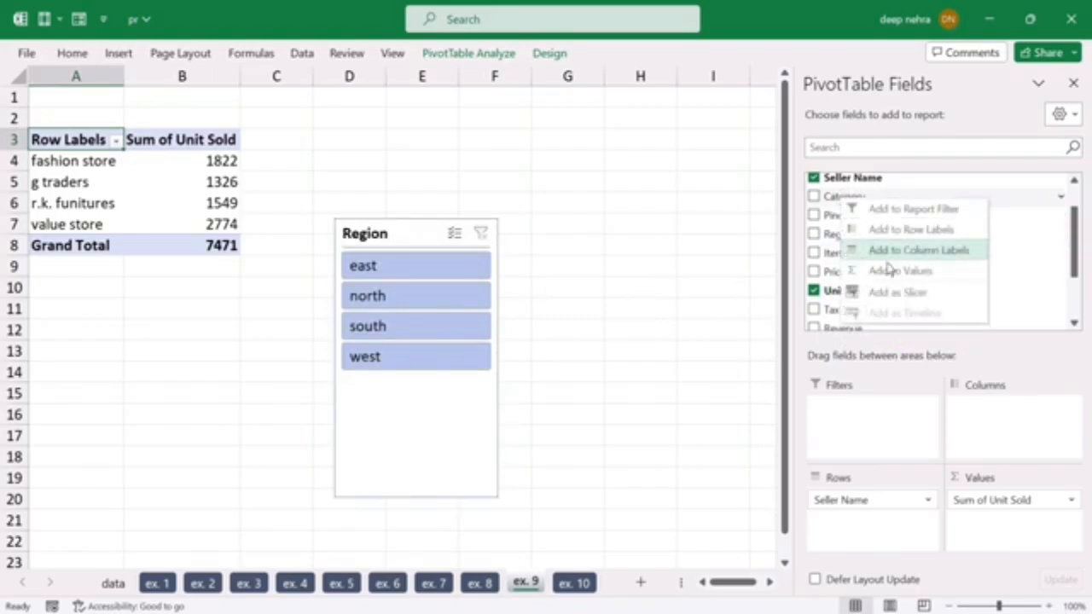
{"action": "left_click", "coordinate": [906, 294]}
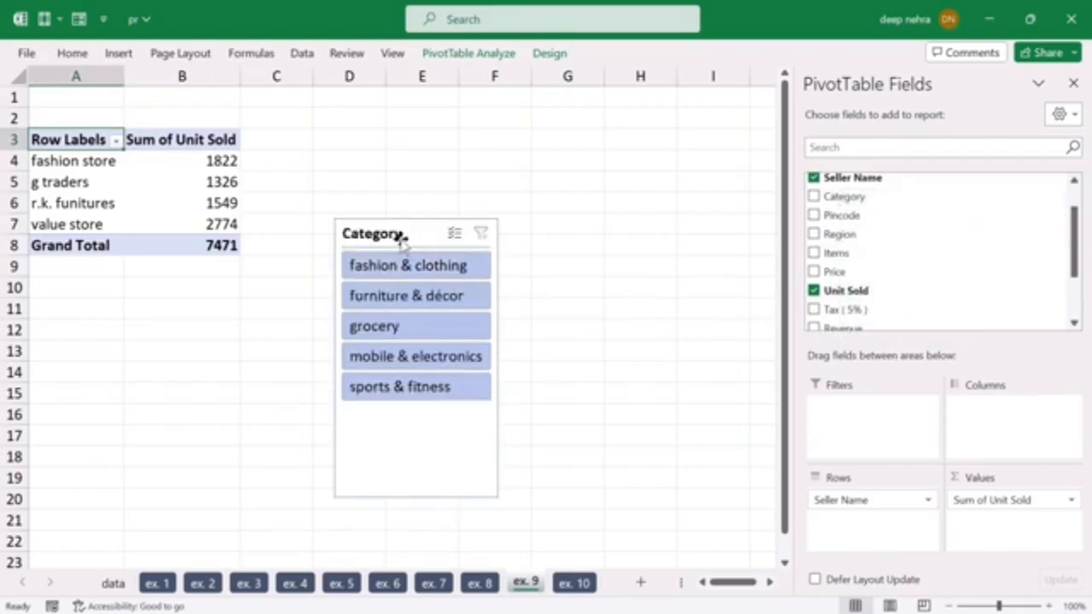
{"action": "left_click_drag", "start_coordinate": [402, 236], "coordinate": [548, 172]}
{"action": "left_click_drag", "start_coordinate": [407, 236], "coordinate": [413, 150]}
{"action": "left_click", "coordinate": [579, 152]}
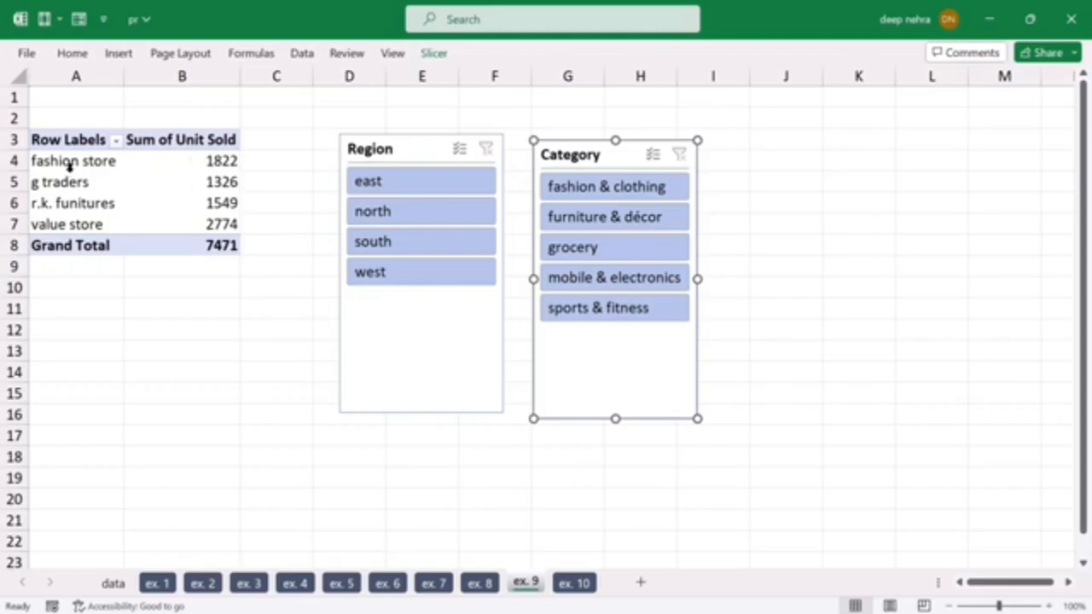
Step: Filter the ex. 9 PivotTable with the Region slicer by east, south, north and west in turn, and return to east
{"action": "mouse_move", "coordinate": [203, 186]}
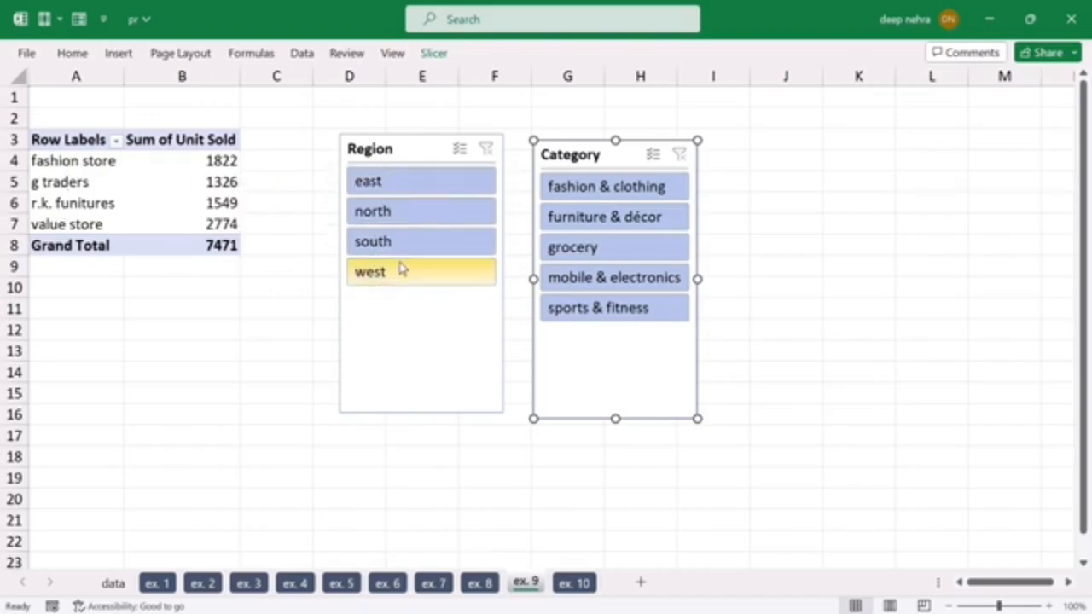
{"action": "left_click", "coordinate": [390, 185]}
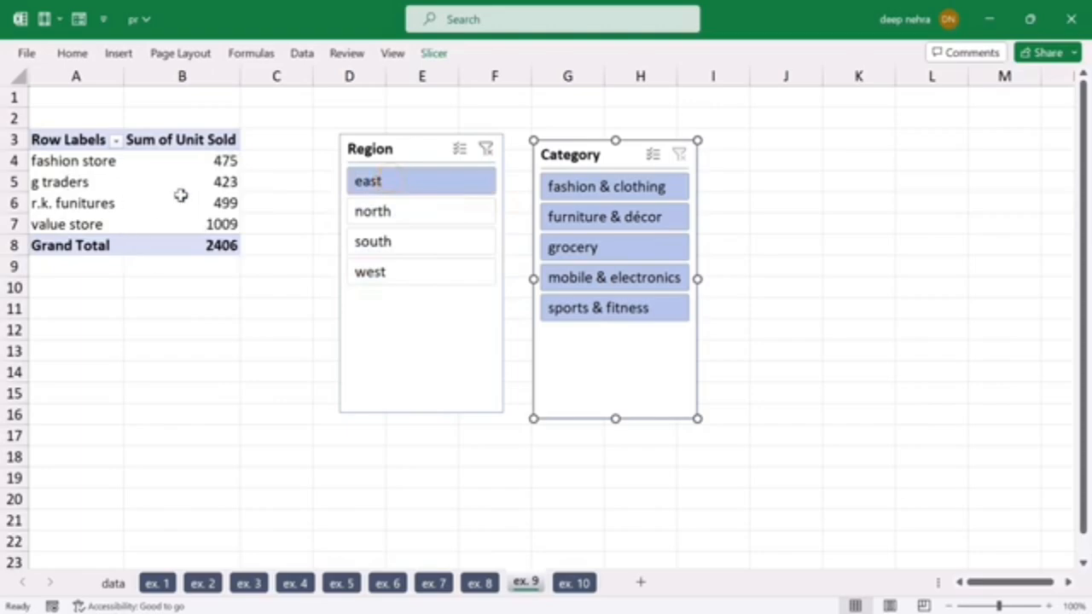
{"action": "left_click", "coordinate": [397, 245]}
{"action": "left_click", "coordinate": [400, 213]}
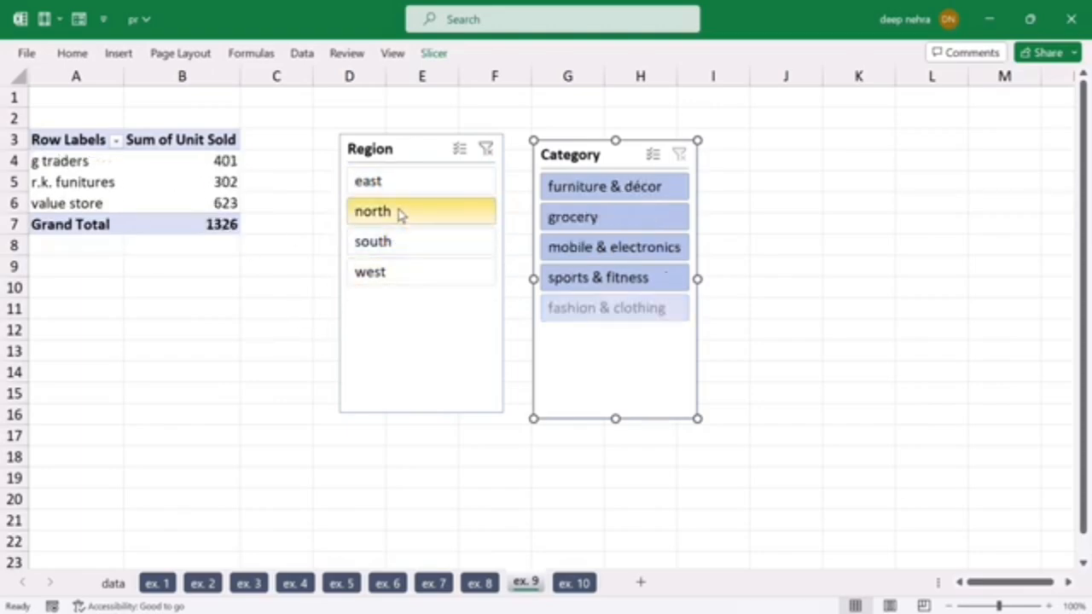
{"action": "left_click", "coordinate": [388, 270]}
{"action": "left_click", "coordinate": [403, 183]}
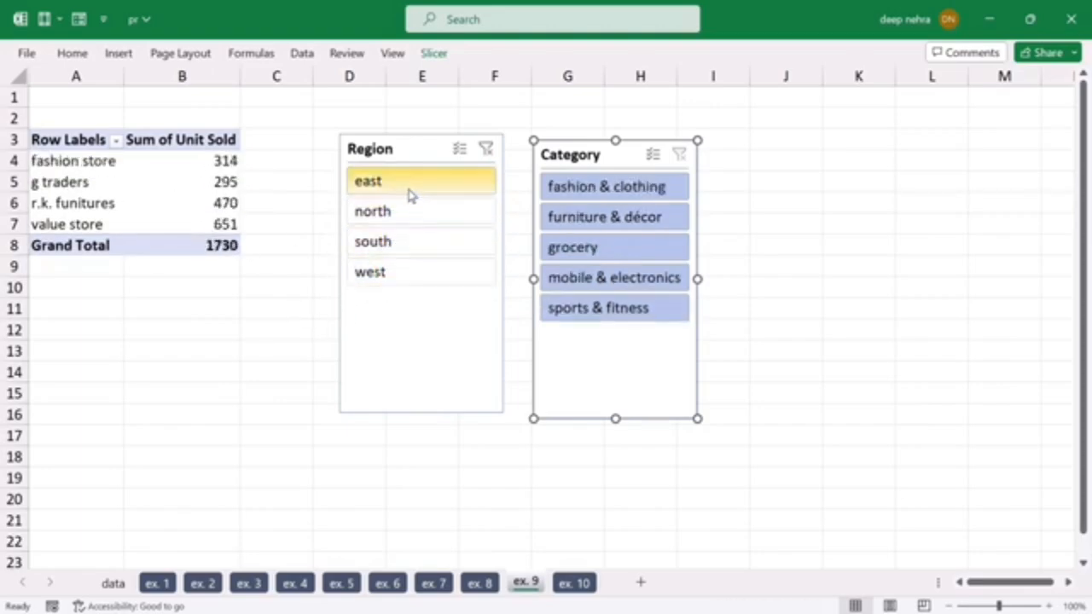
Step: Filter the ex. 9 PivotTable with the Region slicer by north, south, north and east in turn, and clear the Region filter
{"action": "left_click", "coordinate": [395, 211]}
{"action": "left_click", "coordinate": [400, 244]}
{"action": "left_click", "coordinate": [398, 212]}
{"action": "left_click", "coordinate": [406, 181]}
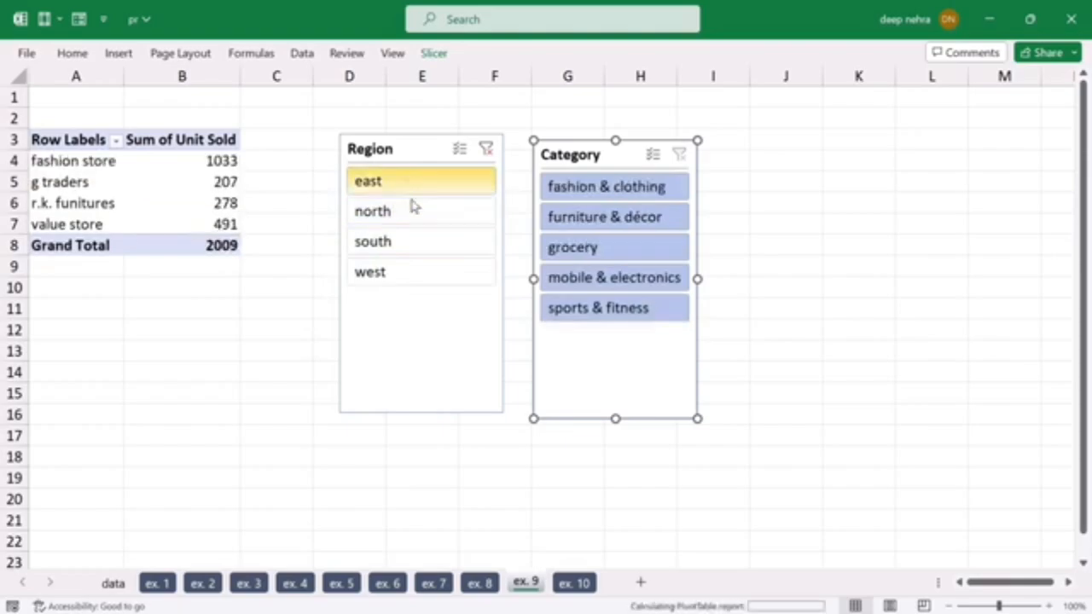
{"action": "left_click", "coordinate": [486, 151]}
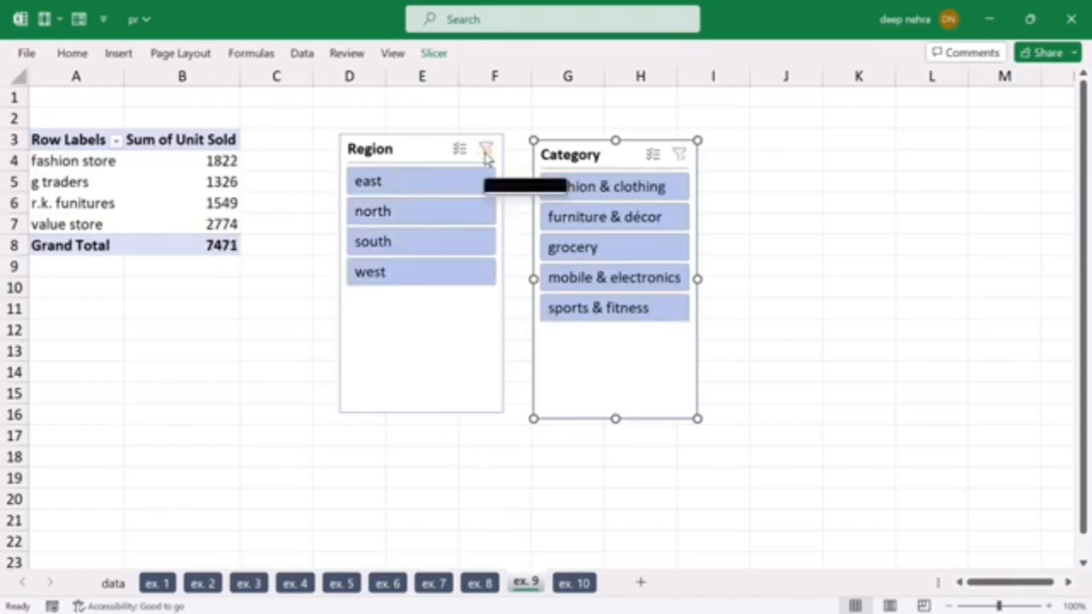
Step: Filter the ex. 9 PivotTable with the Category slicer through its categories, ending on furniture & décor, and clear the Category filter
{"action": "left_click", "coordinate": [626, 196]}
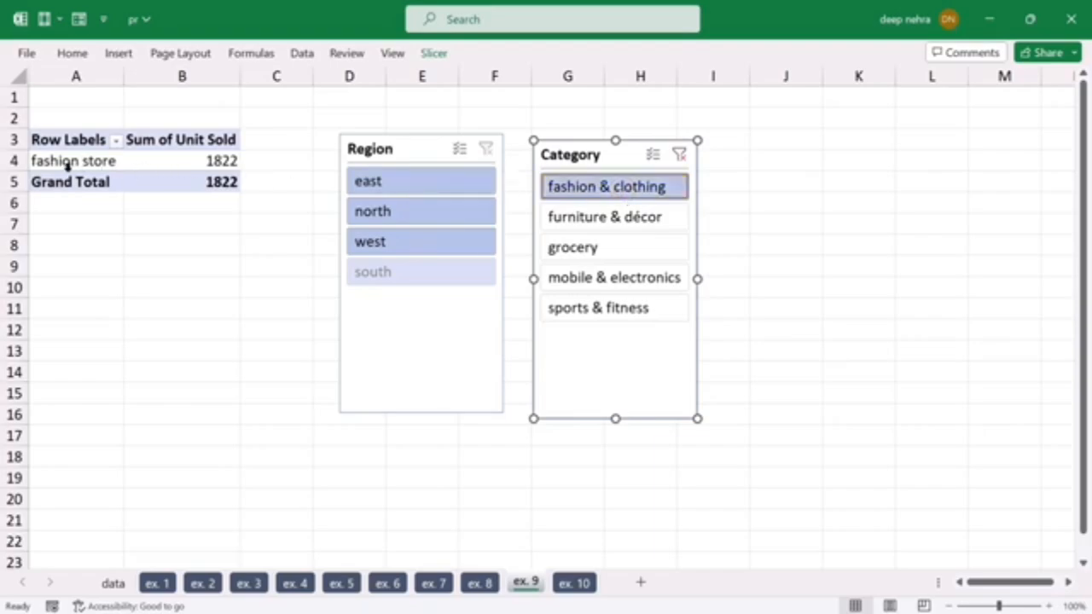
{"action": "left_click", "coordinate": [567, 220]}
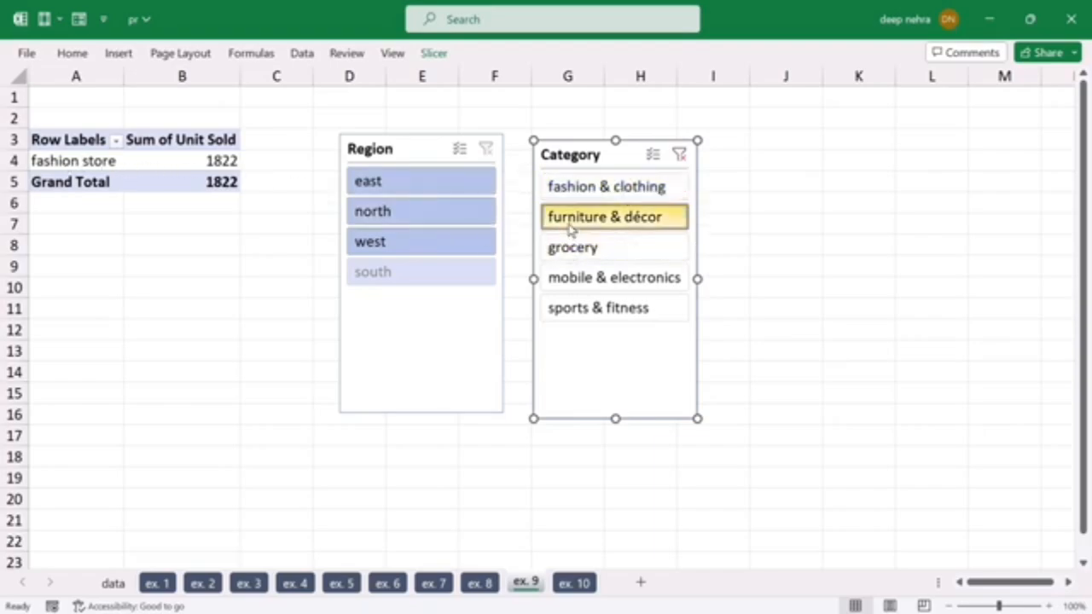
{"action": "left_click", "coordinate": [587, 254]}
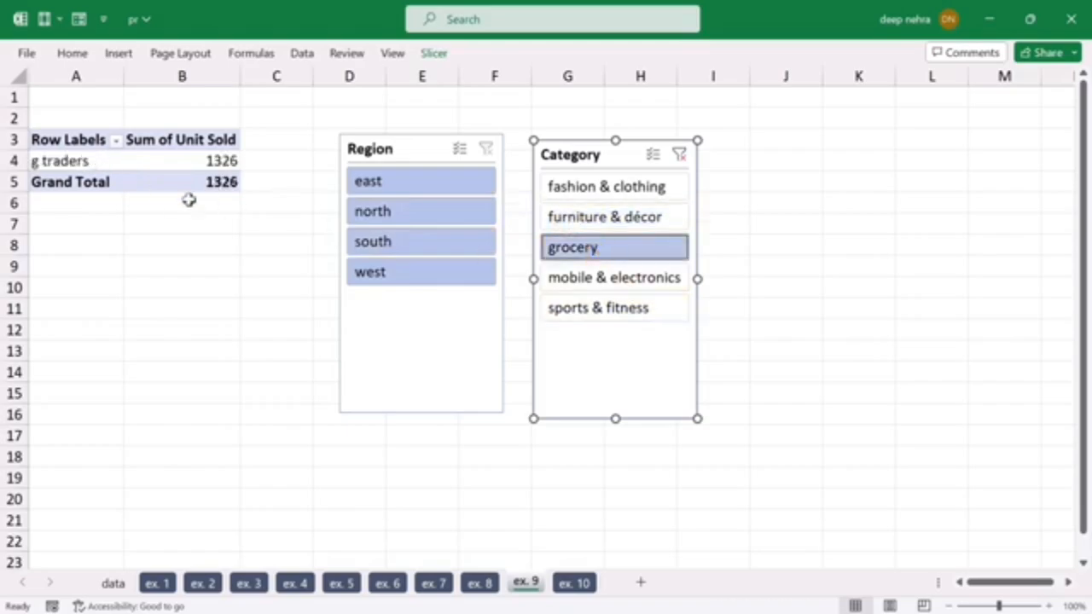
{"action": "left_click", "coordinate": [570, 220]}
{"action": "left_click", "coordinate": [570, 247]}
{"action": "left_click", "coordinate": [565, 277], "text": "ctrl"}
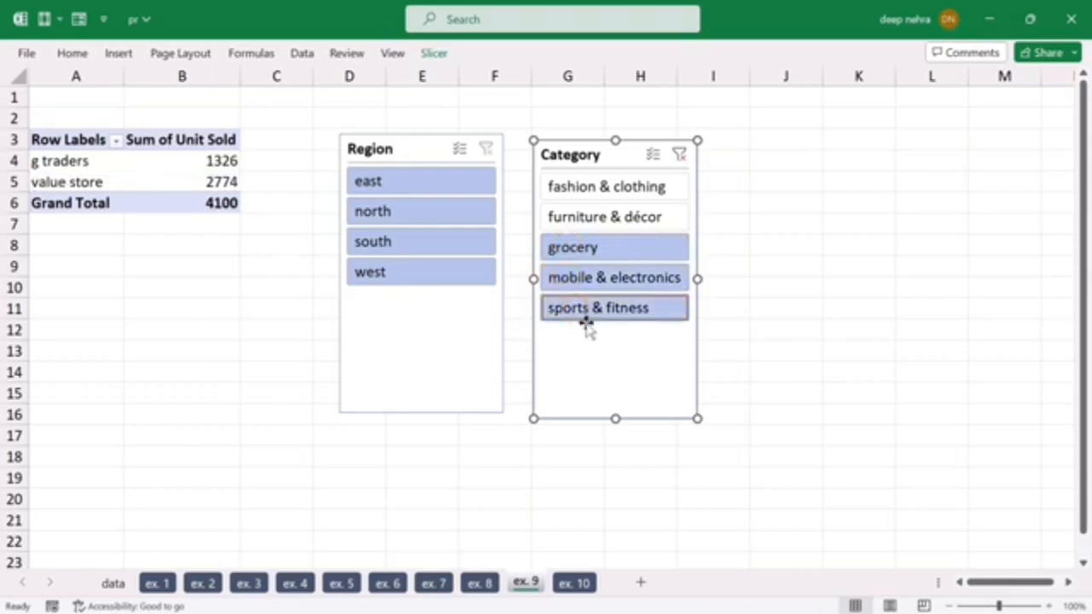
{"action": "left_click", "coordinate": [578, 220]}
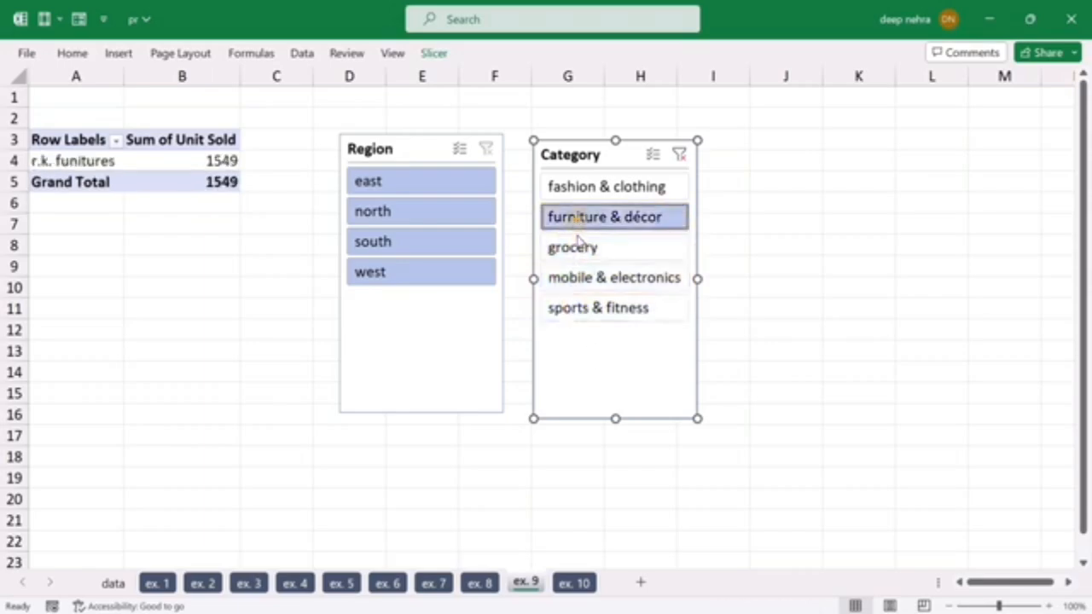
{"action": "left_click", "coordinate": [679, 154]}
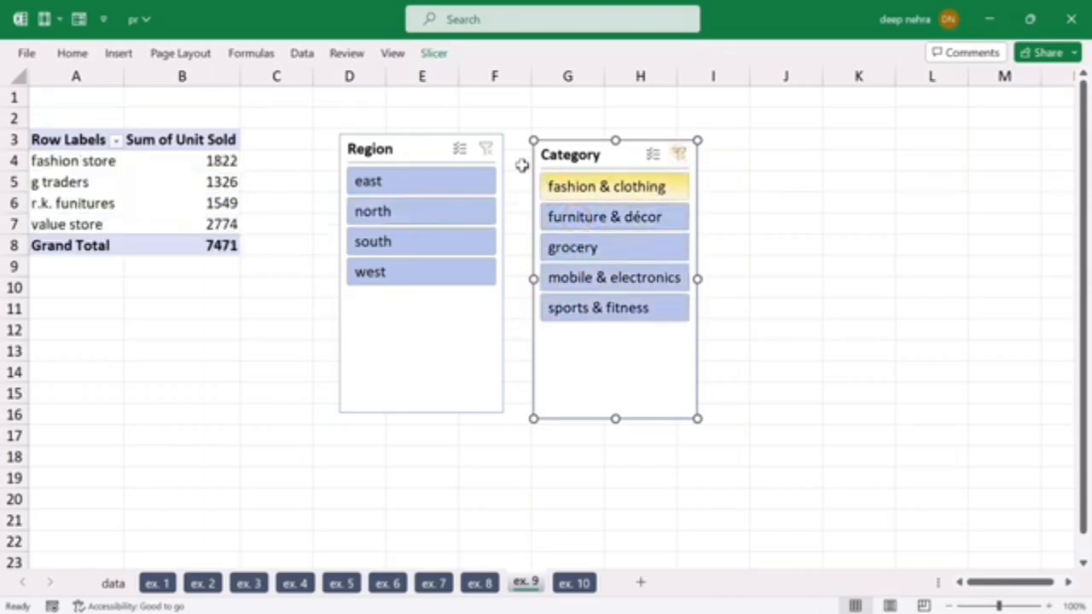
Step: Filter the ex. 9 PivotTable by the regions east, north and south in turn
{"action": "left_click", "coordinate": [401, 189]}
{"action": "left_click", "coordinate": [395, 213]}
{"action": "left_click", "coordinate": [398, 243]}
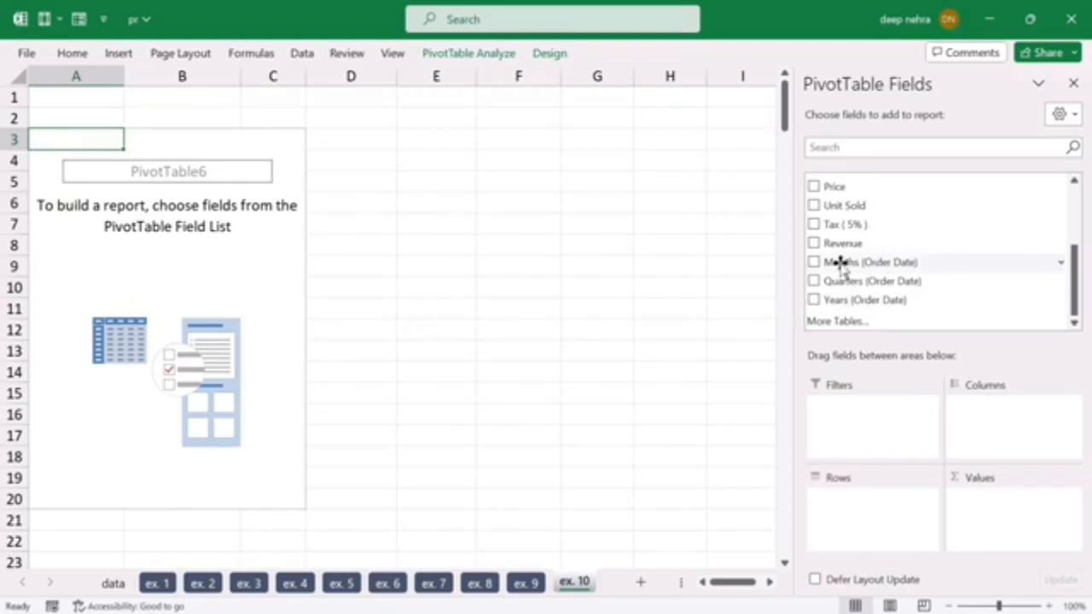
Step: Add Months (Order Date) to the rows of the ex. 10 PivotTable and nest Items beneath it
{"action": "left_click_drag", "start_coordinate": [842, 262], "coordinate": [815, 495]}
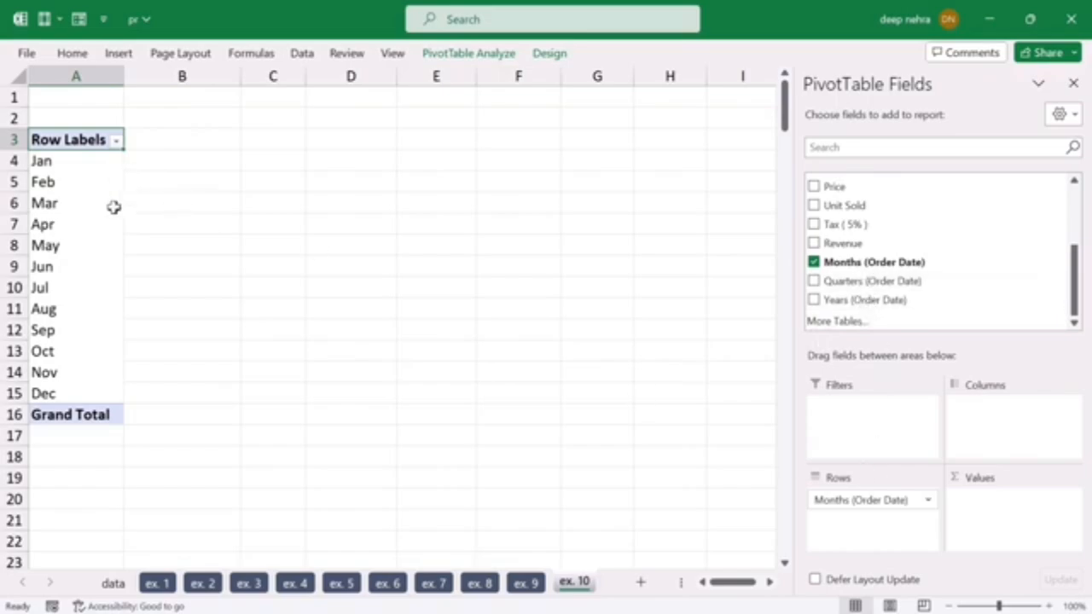
{"action": "scroll", "coordinate": [892, 246], "scroll_direction": "up", "scroll_amount": 1}
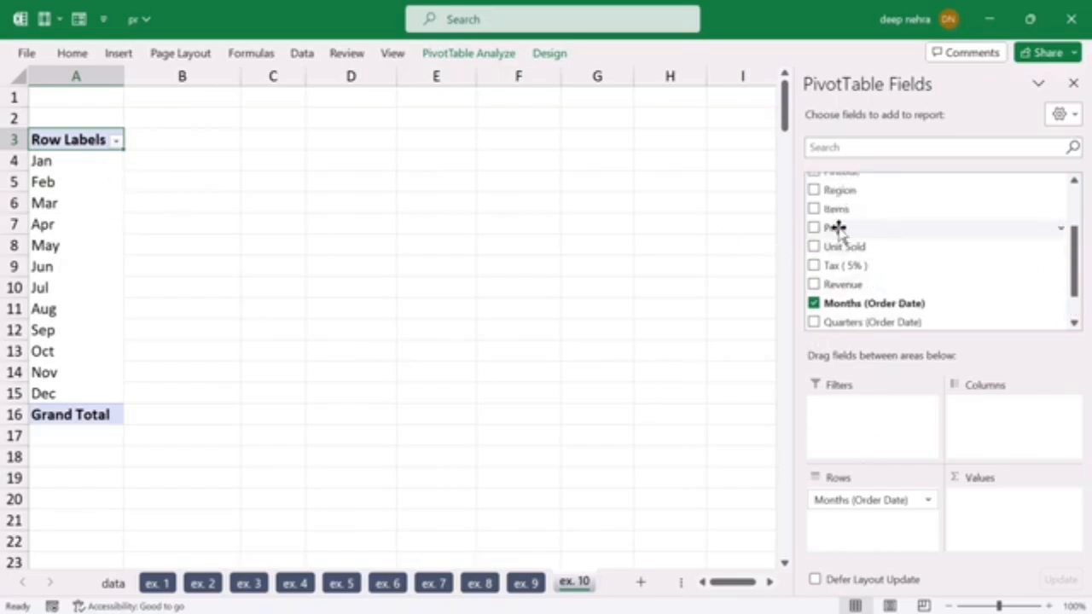
{"action": "left_click_drag", "start_coordinate": [838, 208], "coordinate": [806, 510]}
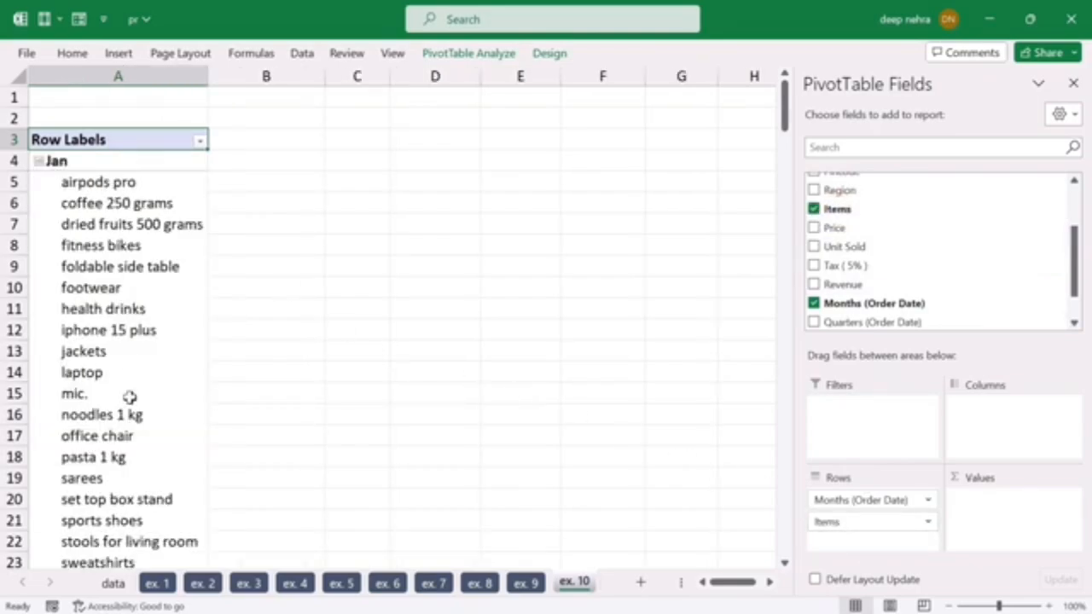
Step: Add the sum of Unit Sold as values for the items nested under each month
{"action": "scroll", "coordinate": [143, 401], "scroll_direction": "down", "scroll_amount": 17}
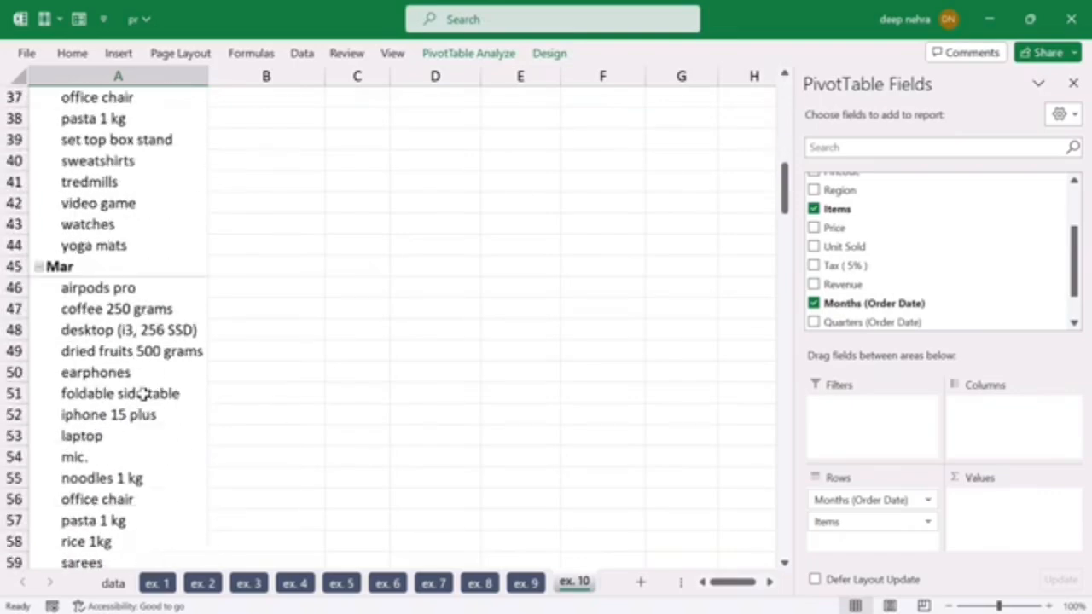
{"action": "scroll", "coordinate": [142, 392], "scroll_direction": "down", "scroll_amount": 16}
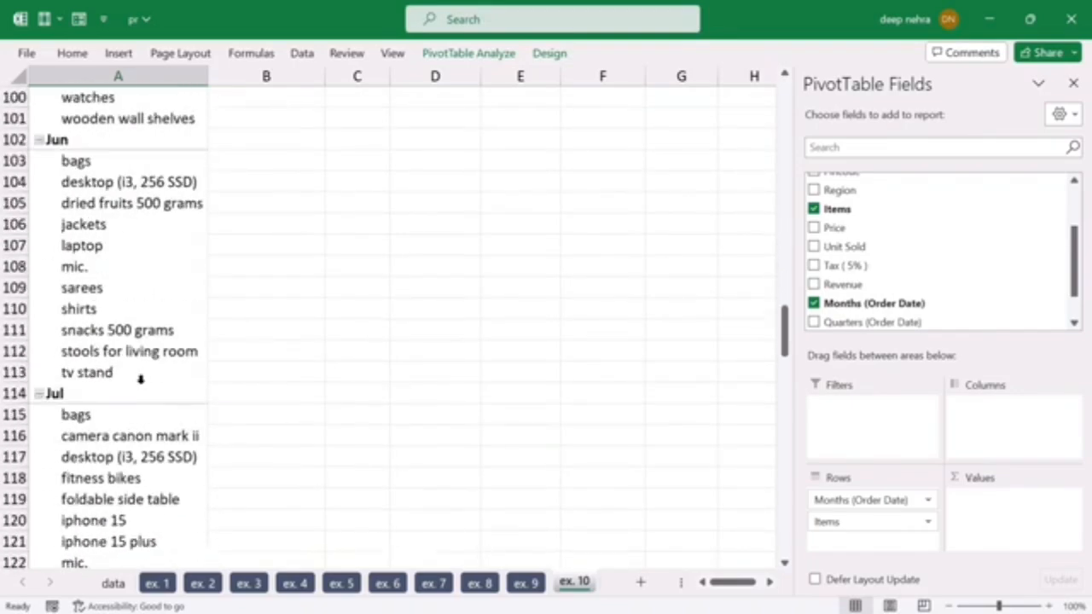
{"action": "scroll", "coordinate": [141, 379], "scroll_direction": "down", "scroll_amount": 5}
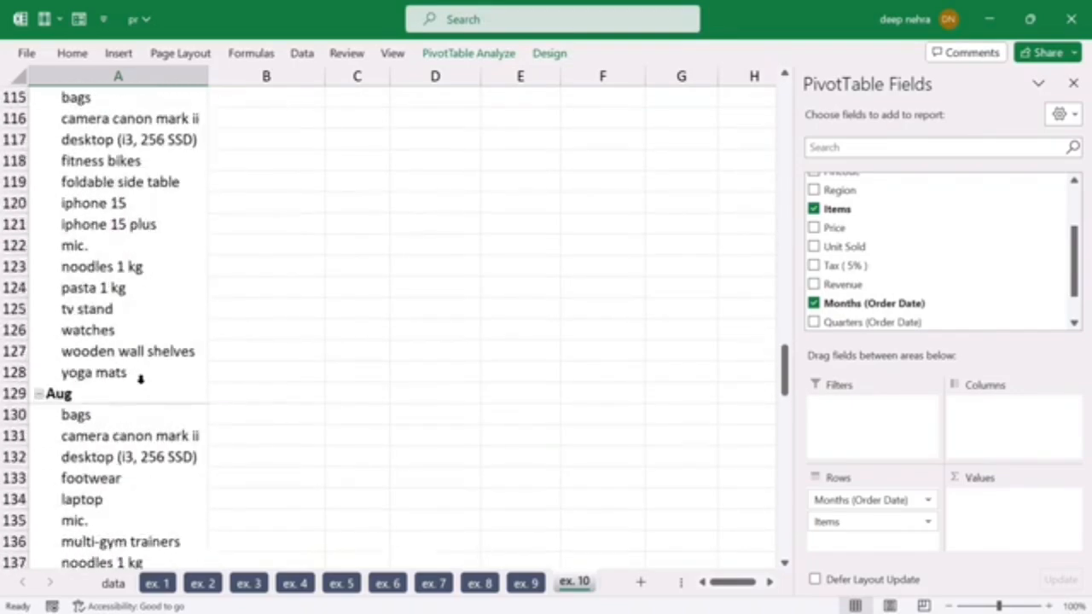
{"action": "scroll", "coordinate": [141, 379], "scroll_direction": "down", "scroll_amount": 12}
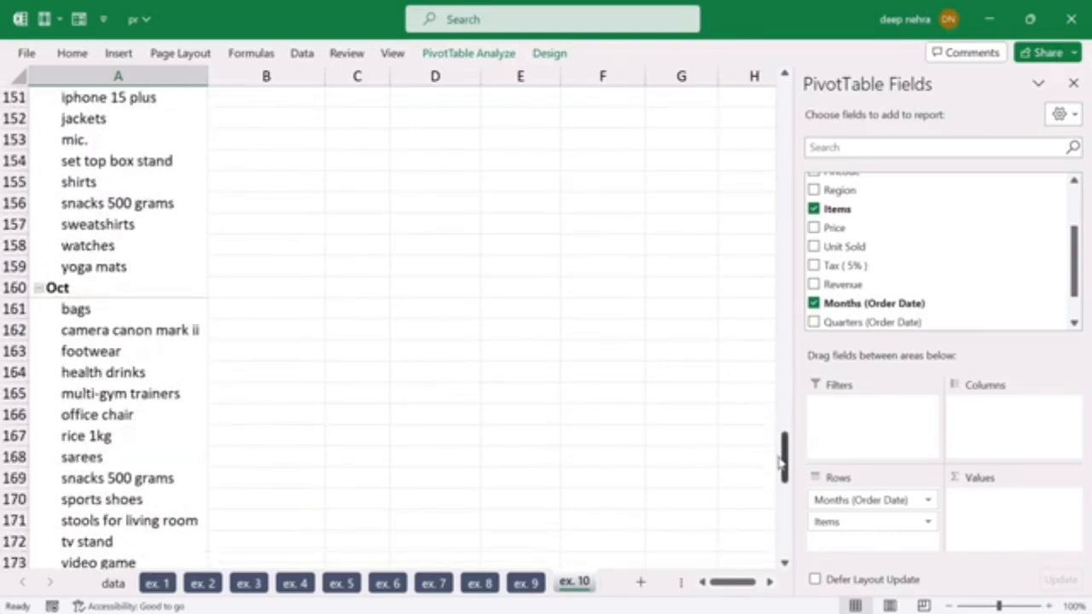
{"action": "left_click_drag", "start_coordinate": [787, 468], "coordinate": [787, 104]}
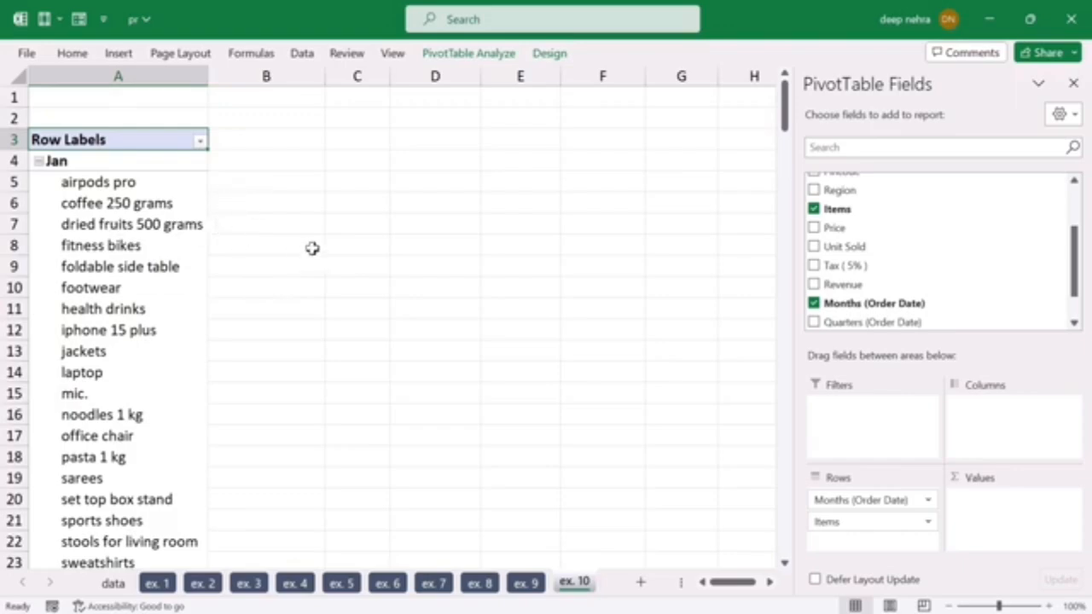
{"action": "scroll", "coordinate": [928, 251], "scroll_direction": "down", "scroll_amount": 1}
{"action": "scroll", "coordinate": [870, 282], "scroll_direction": "up", "scroll_amount": 1}
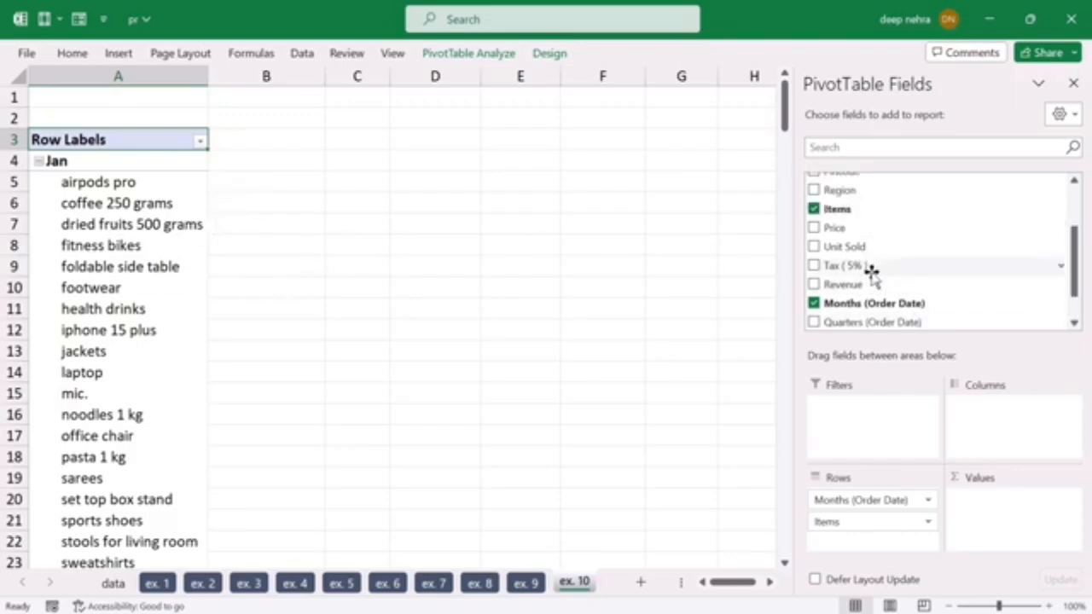
{"action": "left_click_drag", "start_coordinate": [839, 246], "coordinate": [948, 500]}
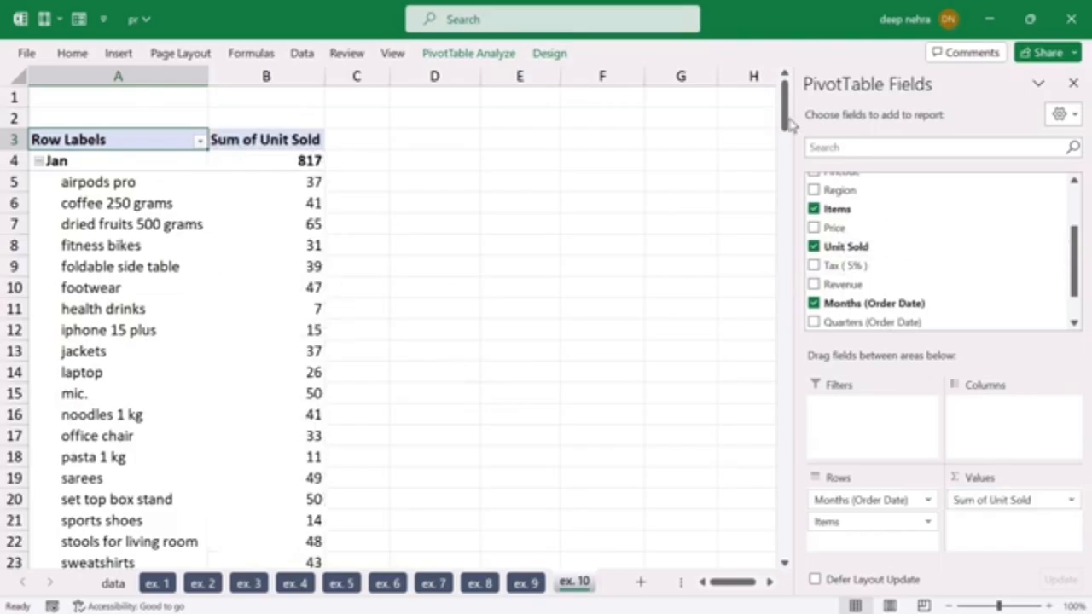
{"action": "mouse_move", "coordinate": [786, 118]}
{"action": "left_mouse_down"}
{"action": "mouse_move", "coordinate": [777, 376]}
{"action": "mouse_move", "coordinate": [781, 101]}
{"action": "left_mouse_up"}
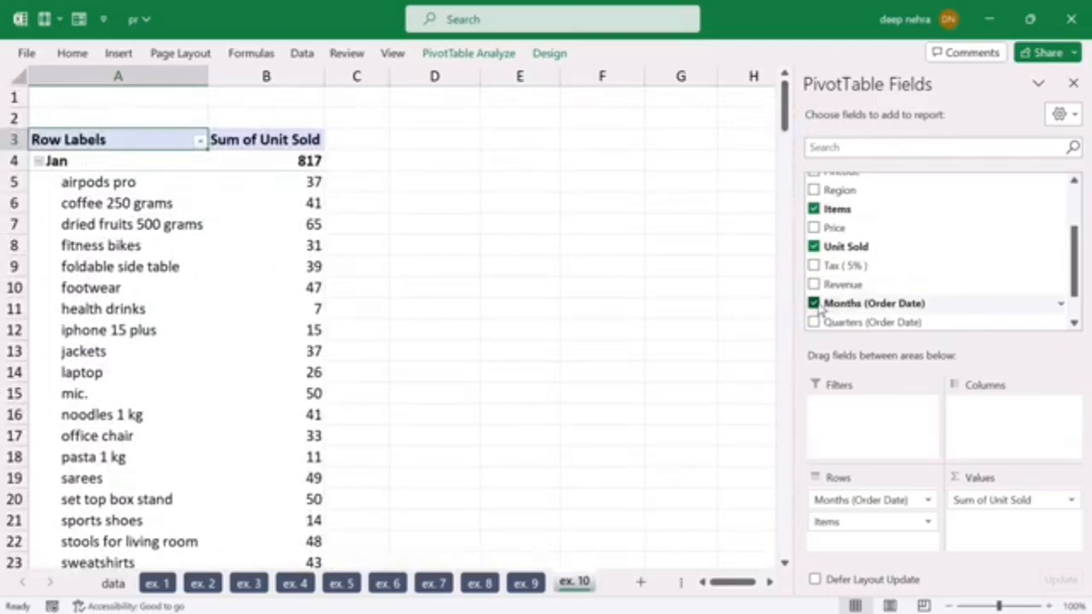
Step: Remove Months (Order Date), Unit Sold and Items from the ex. 10 PivotTable
{"action": "left_click", "coordinate": [814, 303]}
{"action": "left_click", "coordinate": [814, 247]}
{"action": "left_click", "coordinate": [814, 209]}
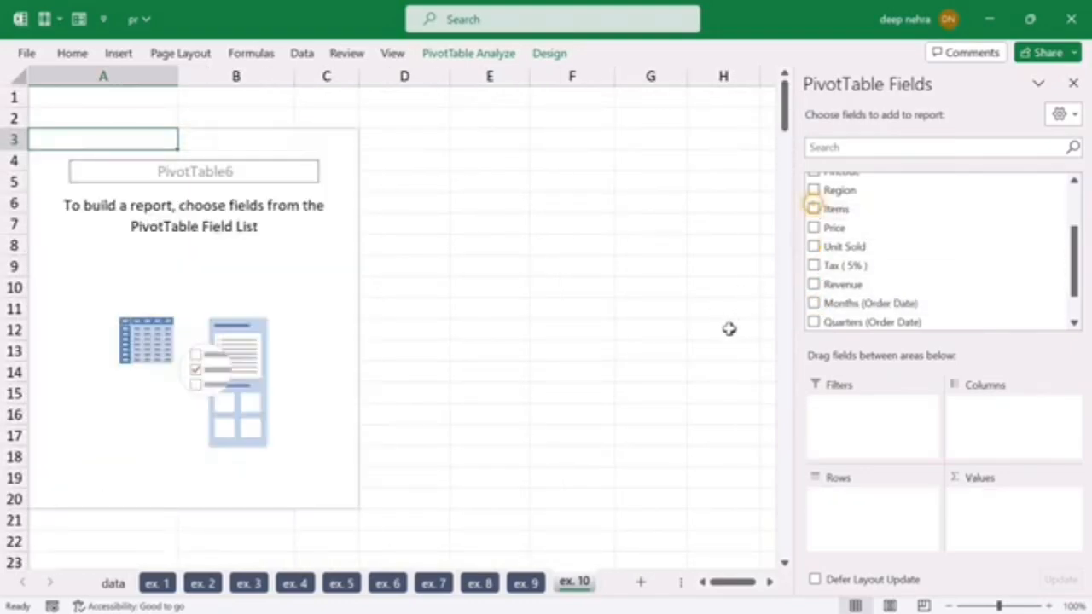
Step: Build the ex. 10 PivotTable with Items in rows, Months (Order Date) in columns and the sum of Unit Sold in values
{"action": "scroll", "coordinate": [905, 276], "scroll_direction": "up", "scroll_amount": 1}
{"action": "scroll", "coordinate": [887, 269], "scroll_direction": "down", "scroll_amount": 2}
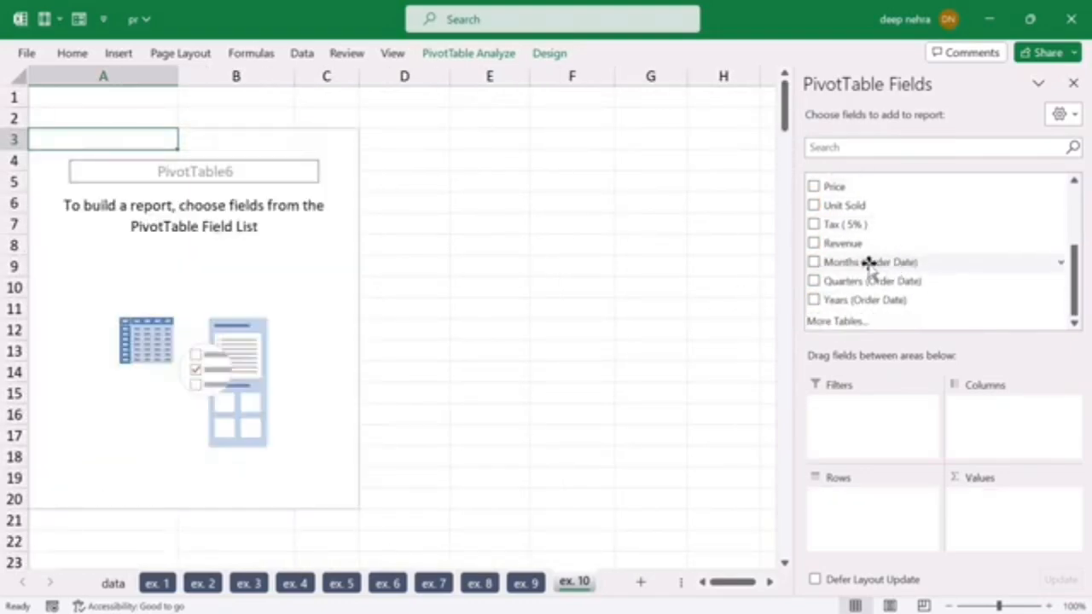
{"action": "scroll", "coordinate": [870, 267], "scroll_direction": "up", "scroll_amount": 2}
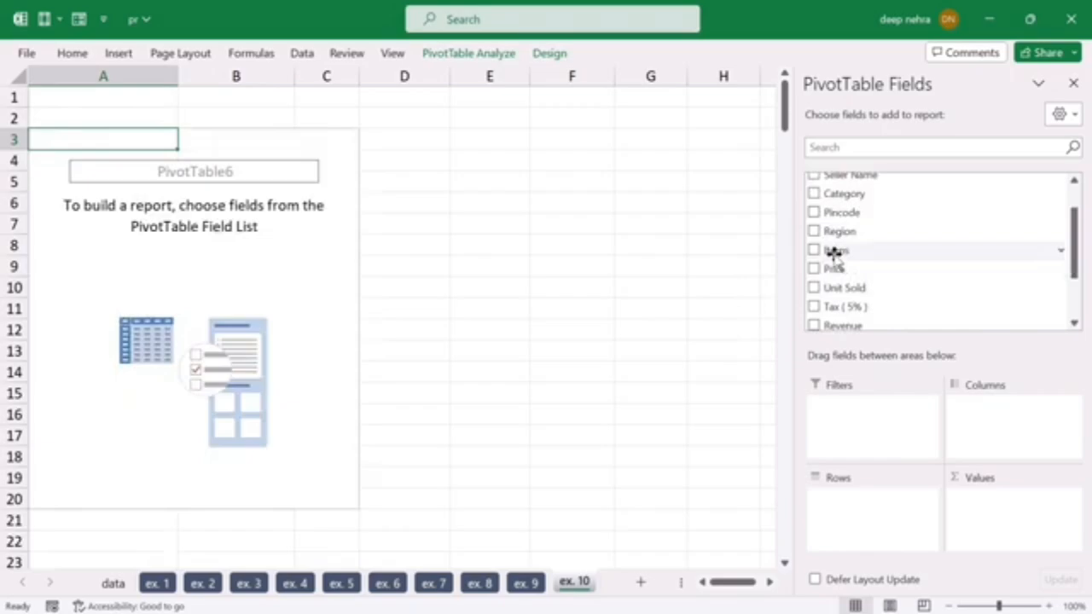
{"action": "left_click_drag", "start_coordinate": [834, 253], "coordinate": [858, 512]}
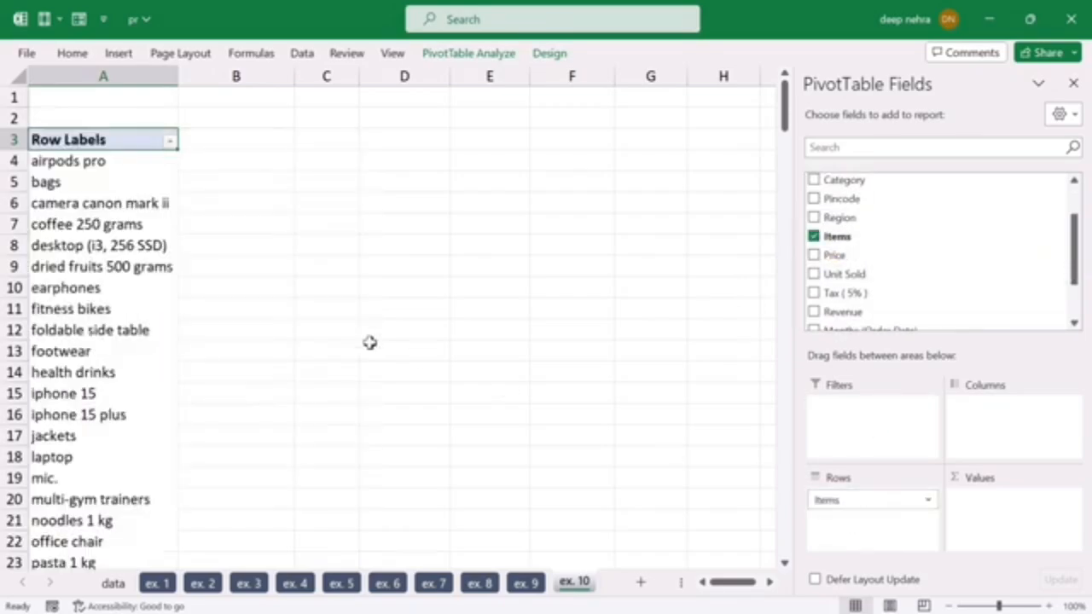
{"action": "scroll", "coordinate": [85, 232], "scroll_direction": "down", "scroll_amount": 4}
{"action": "scroll", "coordinate": [81, 247], "scroll_direction": "up", "scroll_amount": 4}
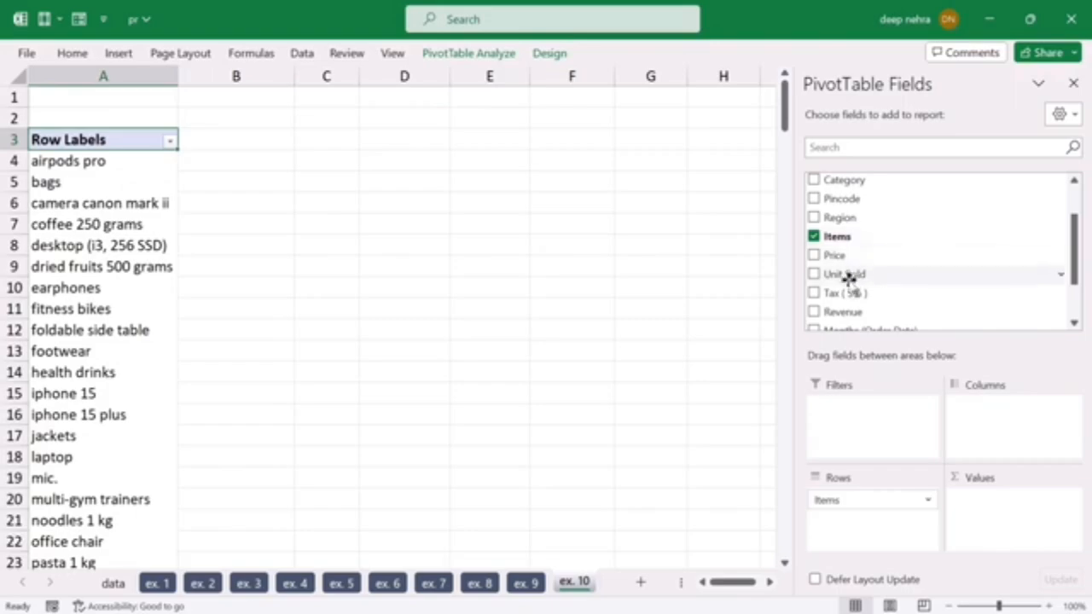
{"action": "scroll", "coordinate": [857, 268], "scroll_direction": "down", "scroll_amount": 2}
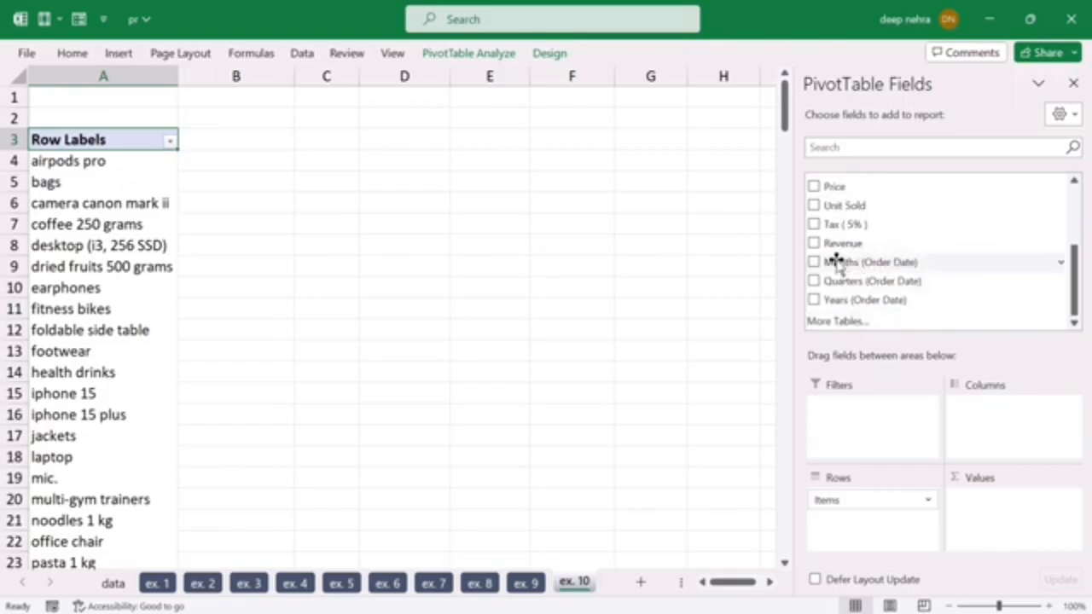
{"action": "left_click_drag", "start_coordinate": [836, 262], "coordinate": [1010, 428]}
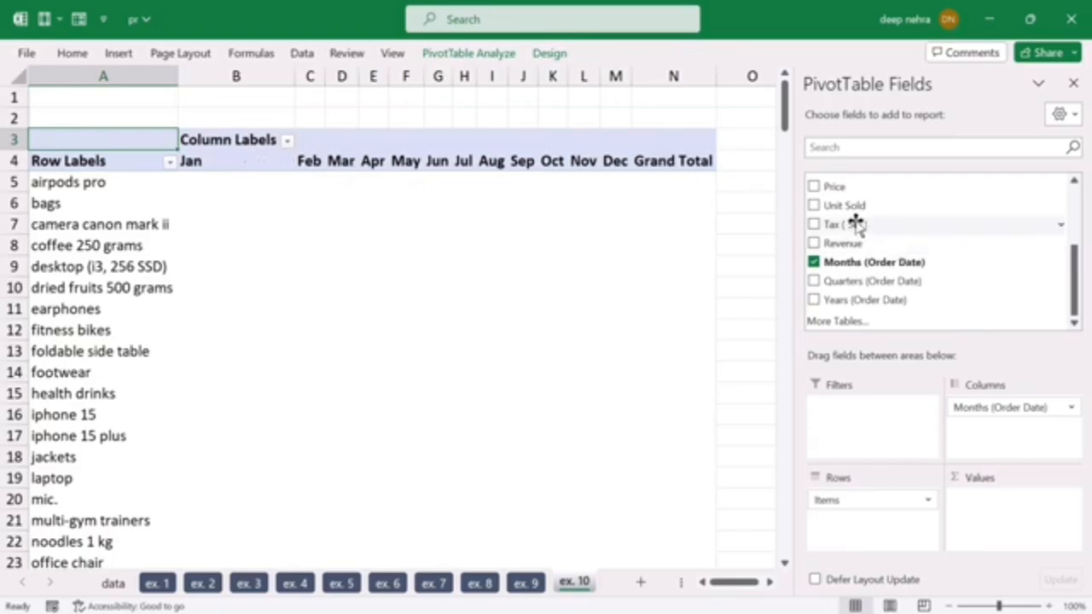
{"action": "left_click_drag", "start_coordinate": [838, 207], "coordinate": [1006, 516]}
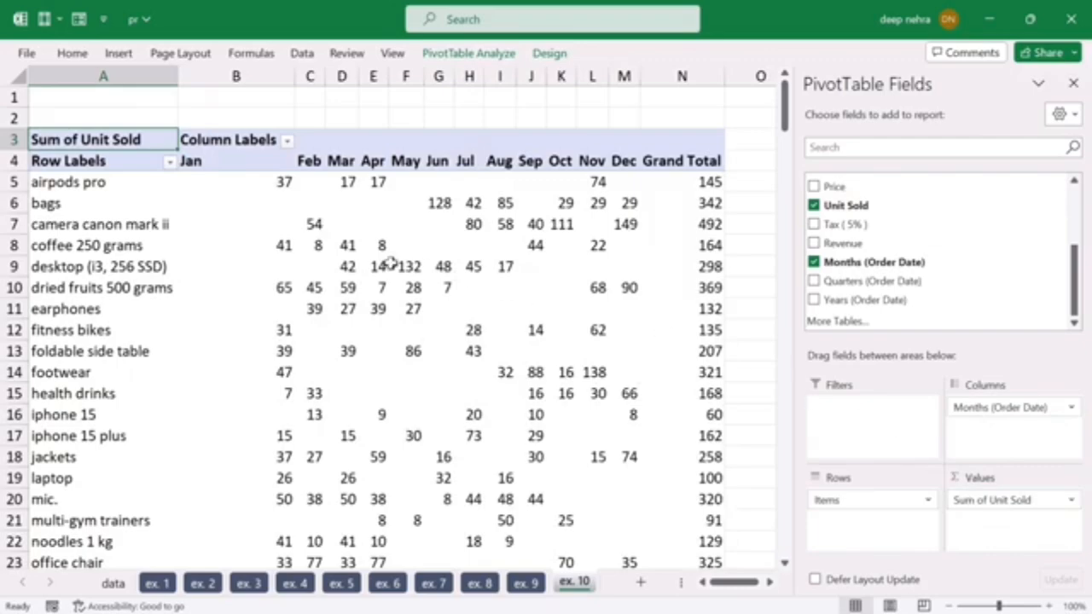
Step: Give month columns B through M one equal width and hide the PivotTable field list
{"action": "left_click_drag", "start_coordinate": [256, 76], "coordinate": [622, 102]}
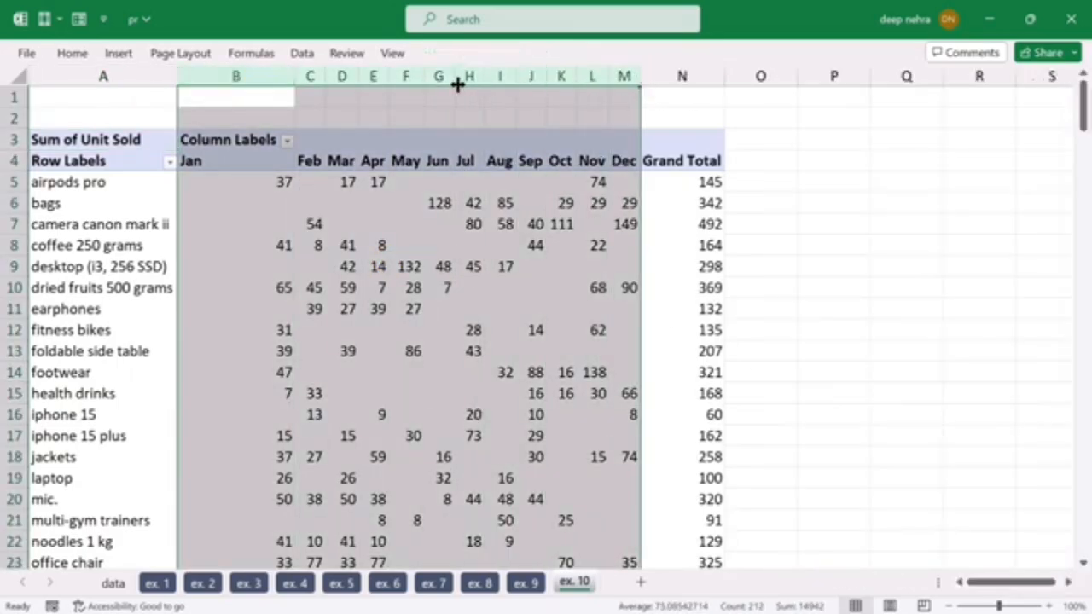
{"action": "left_click_drag", "start_coordinate": [454, 79], "coordinate": [470, 86]}
{"action": "left_click", "coordinate": [393, 253]}
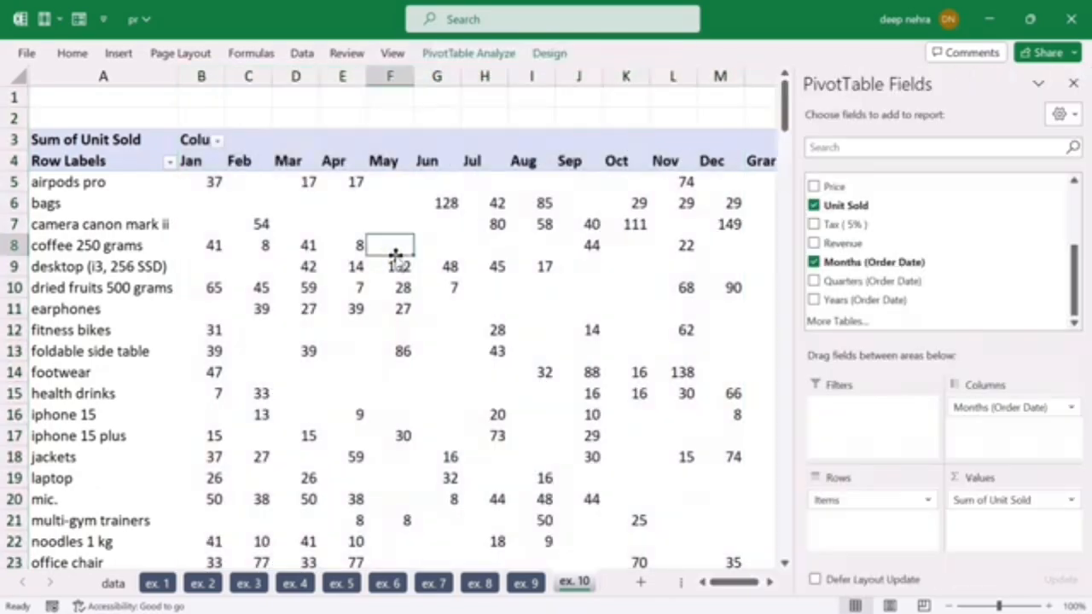
{"action": "left_click", "coordinate": [1072, 85]}
{"action": "left_click", "coordinate": [889, 287]}
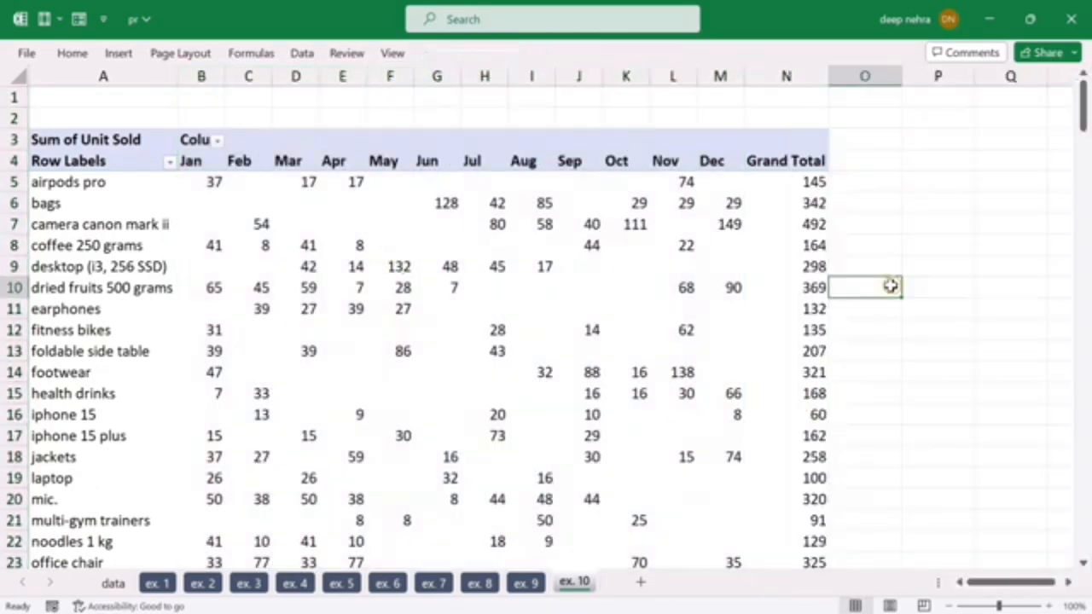
Step: Examine the airpods pro units sold month by month, from January to August, in the ex. 10 PivotTable
{"action": "left_click", "coordinate": [96, 182]}
{"action": "left_click", "coordinate": [195, 181]}
{"action": "left_click", "coordinate": [250, 182]}
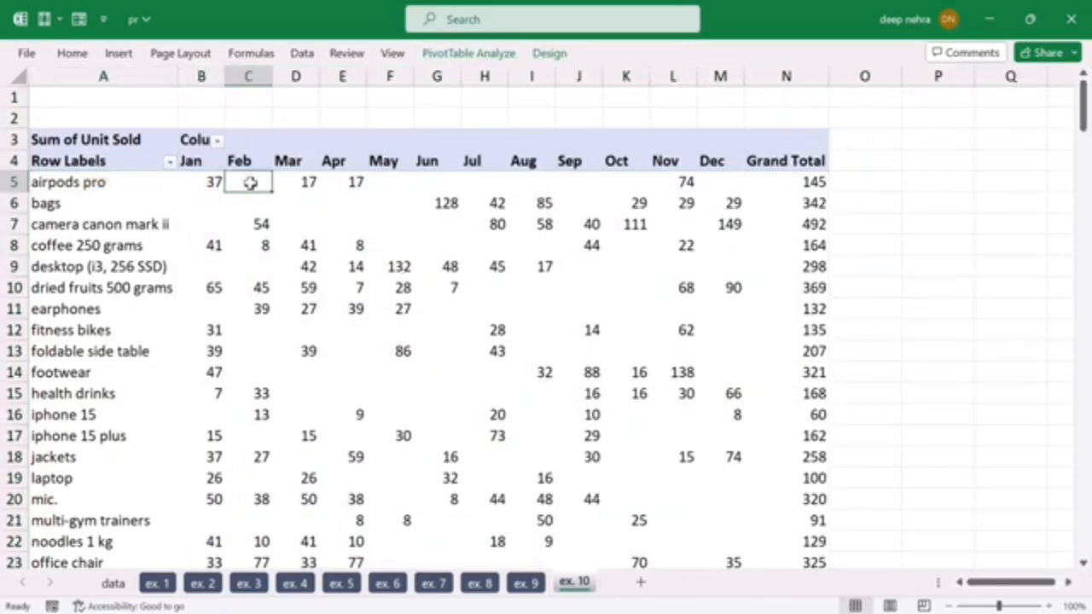
{"action": "left_click", "coordinate": [308, 182]}
{"action": "left_click", "coordinate": [354, 182]}
{"action": "left_click", "coordinate": [401, 182]}
{"action": "left_click", "coordinate": [432, 181]}
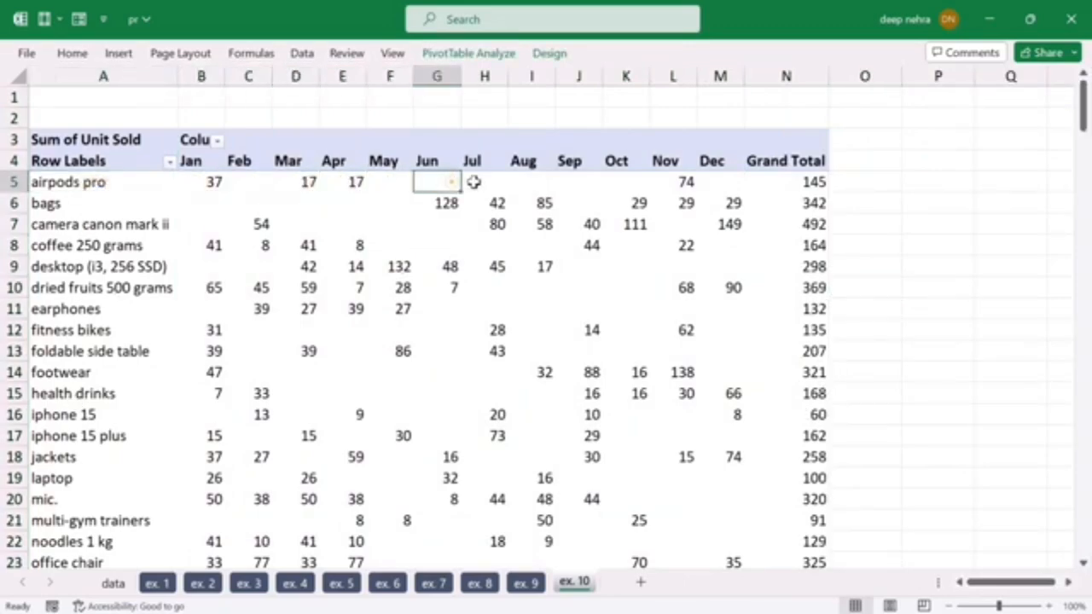
{"action": "left_click", "coordinate": [490, 181]}
{"action": "left_click", "coordinate": [522, 182]}
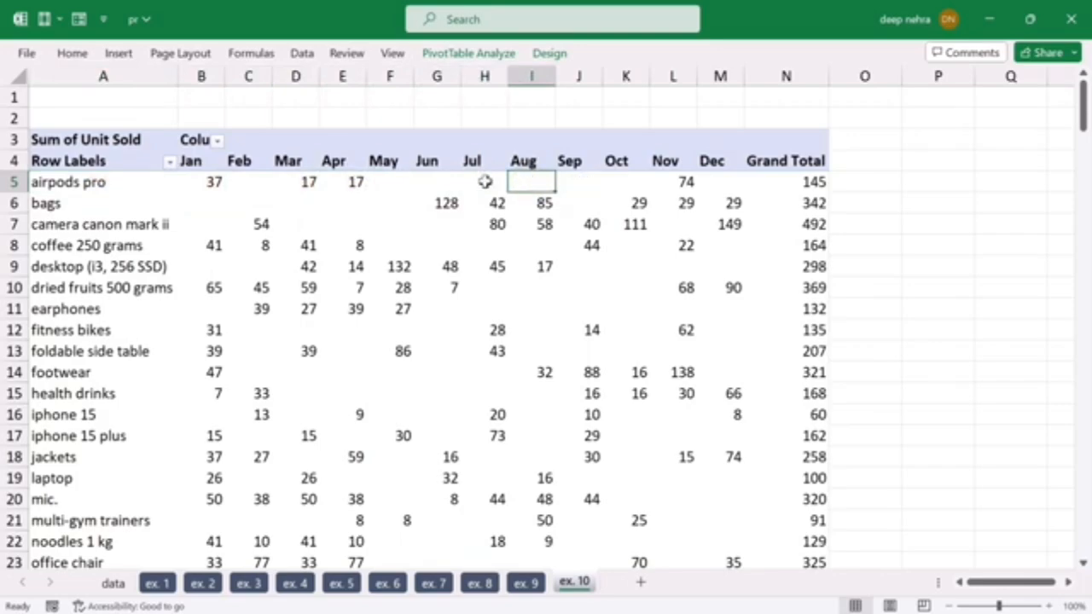
{"action": "left_click", "coordinate": [414, 180]}
{"action": "left_click", "coordinate": [444, 180]}
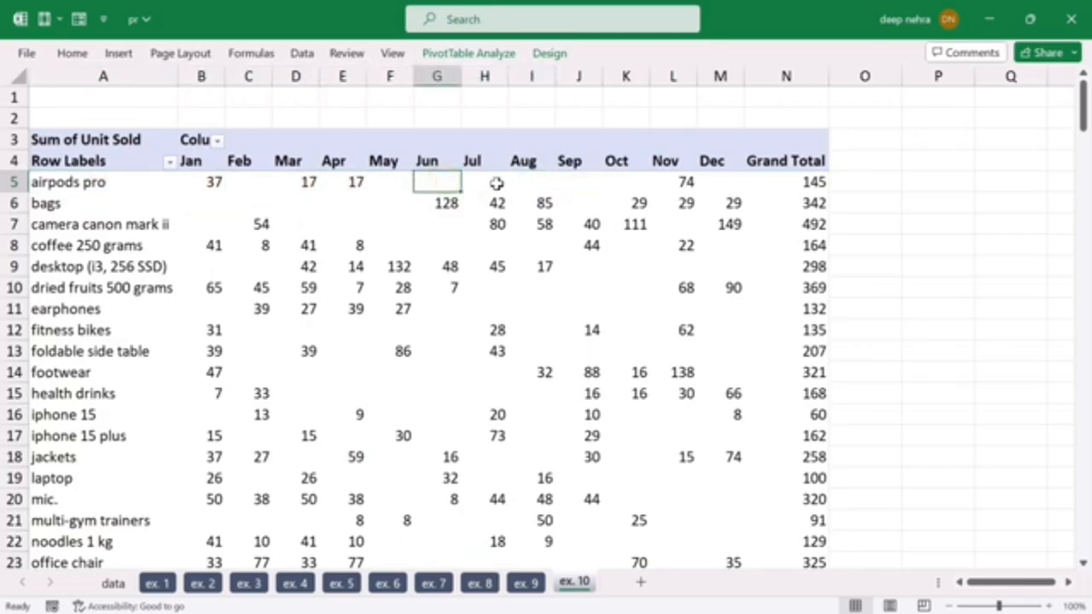
Step: Examine the airpods pro units sold in April and March and the Grand Total row of the ex. 10 PivotTable
{"action": "left_click", "coordinate": [345, 180]}
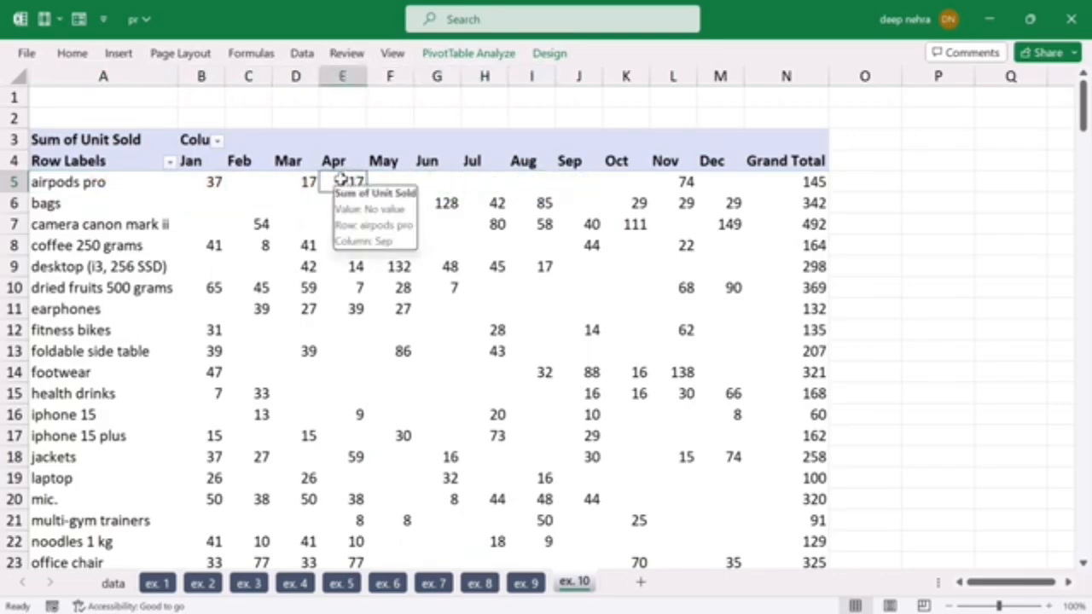
{"action": "left_click", "coordinate": [296, 182]}
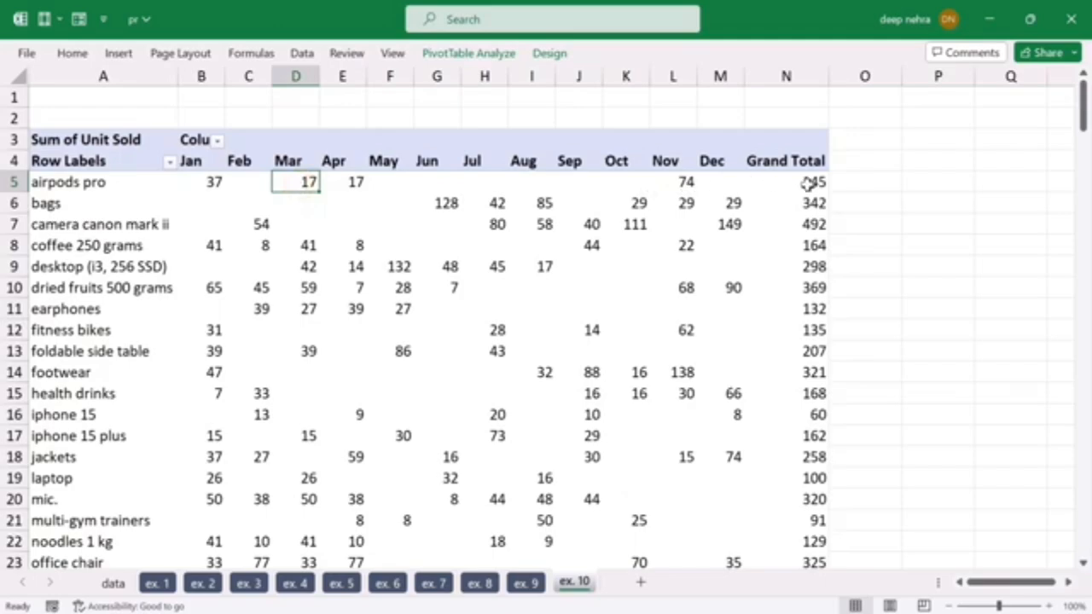
{"action": "scroll", "coordinate": [808, 224], "scroll_direction": "down", "scroll_amount": 3}
{"action": "scroll", "coordinate": [785, 339], "scroll_direction": "down", "scroll_amount": 3}
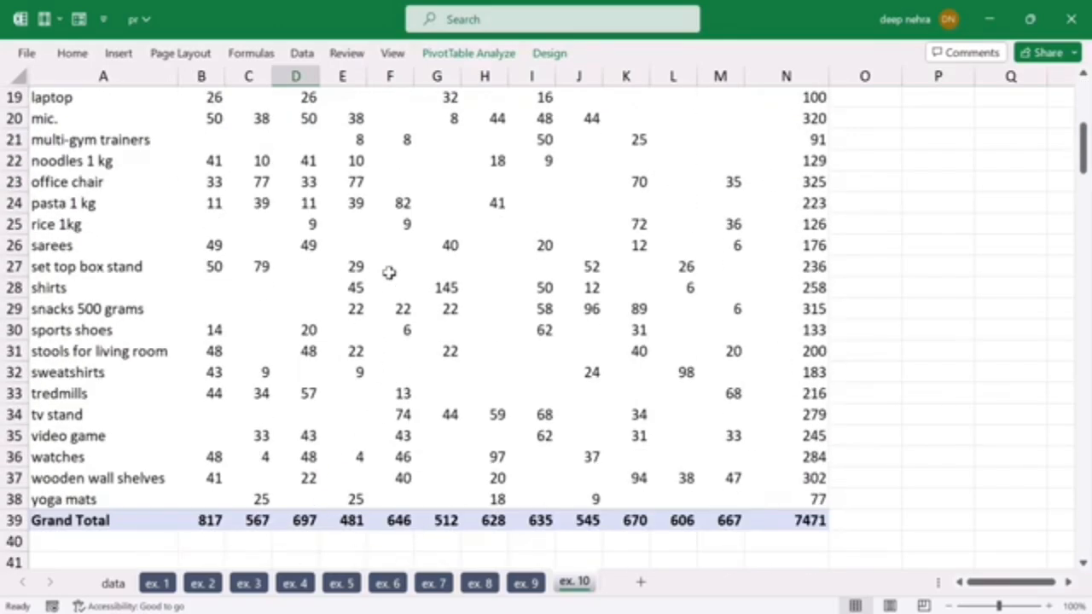
{"action": "left_click", "coordinate": [550, 55]}
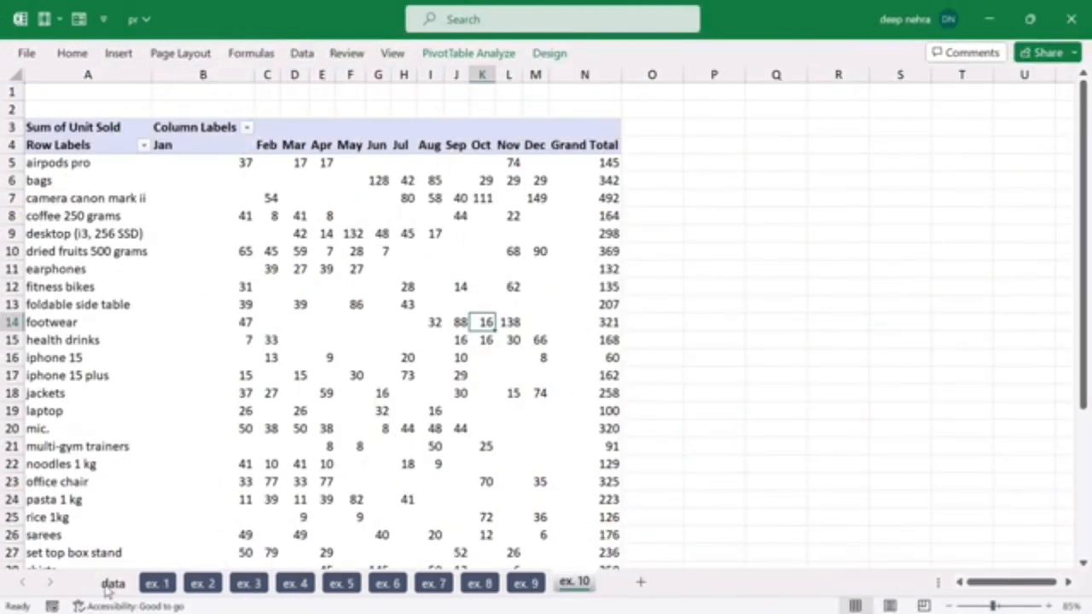
Step: View the source records on the data sheet and refresh the PivotTable on the ex. 10 sheet
{"action": "left_click", "coordinate": [111, 583]}
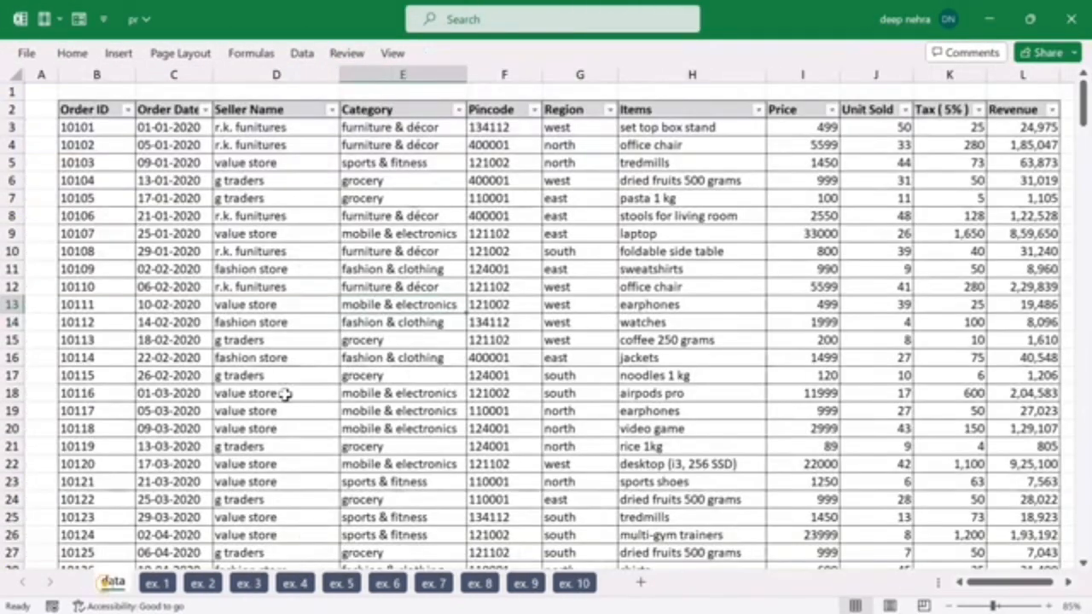
{"action": "left_click", "coordinate": [569, 585]}
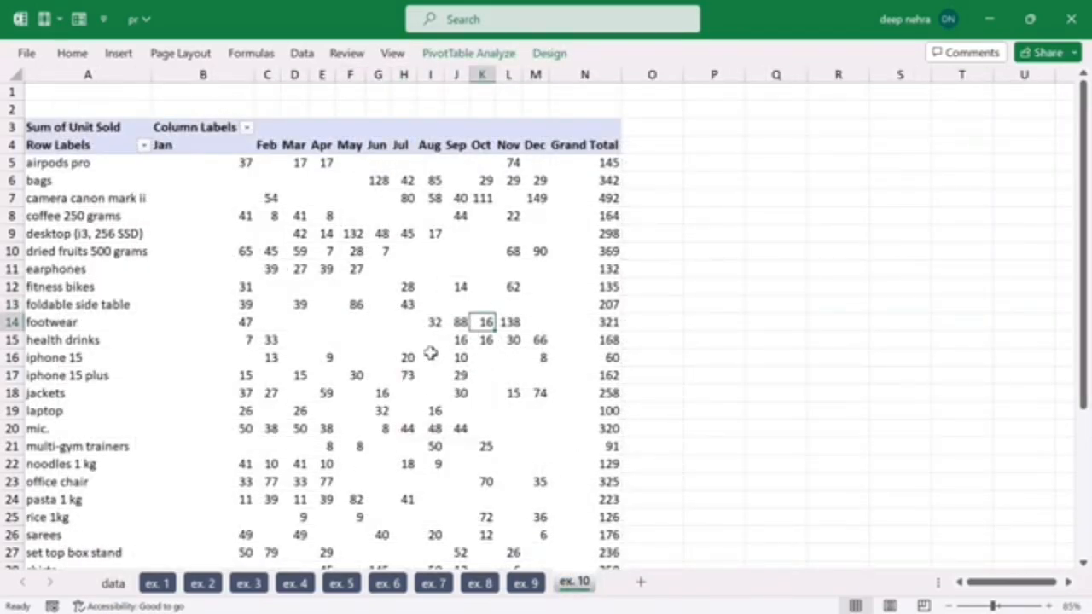
{"action": "left_click", "coordinate": [376, 355]}
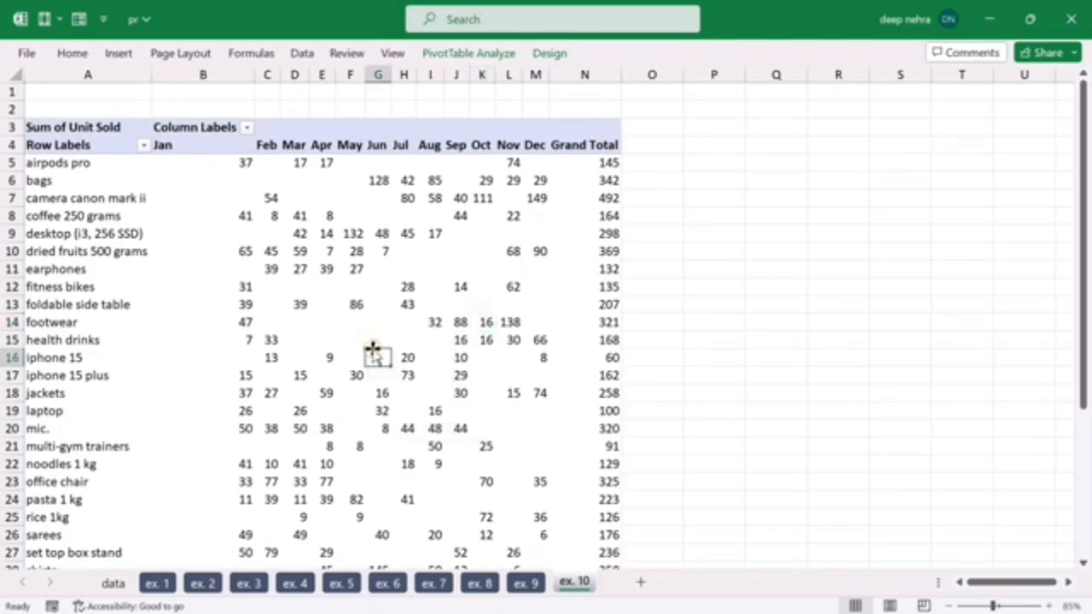
{"action": "left_click", "coordinate": [488, 56]}
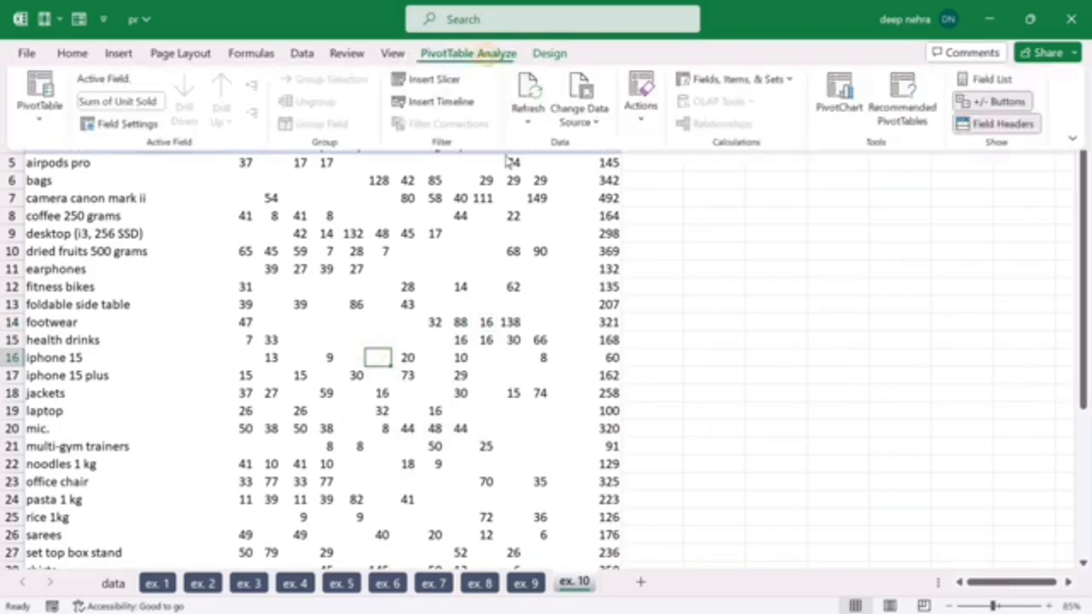
{"action": "left_click", "coordinate": [529, 89]}
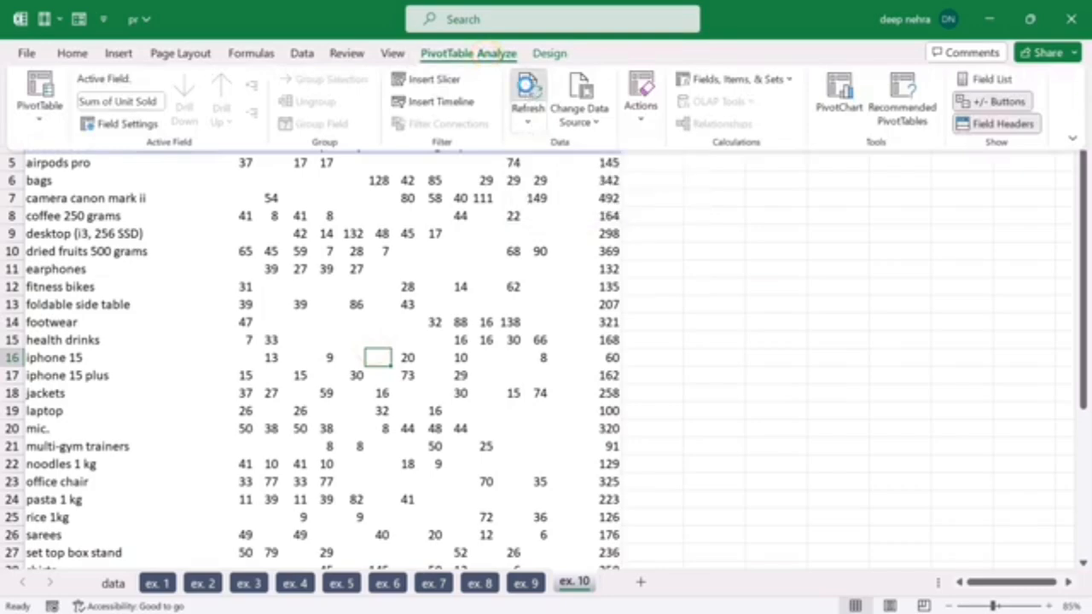
{"action": "mouse_move", "coordinate": [609, 380]}
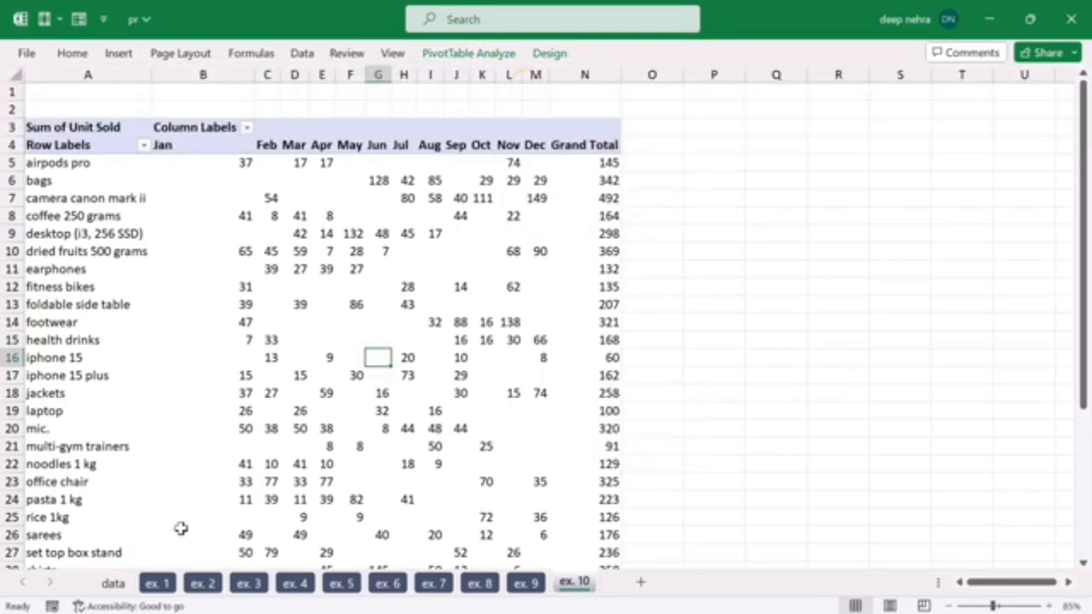
Step: Revisit the data sheet's records and confirm data!$B$2:$L$276 as the source range of the ex. 10 PivotTable
{"action": "left_click", "coordinate": [110, 583]}
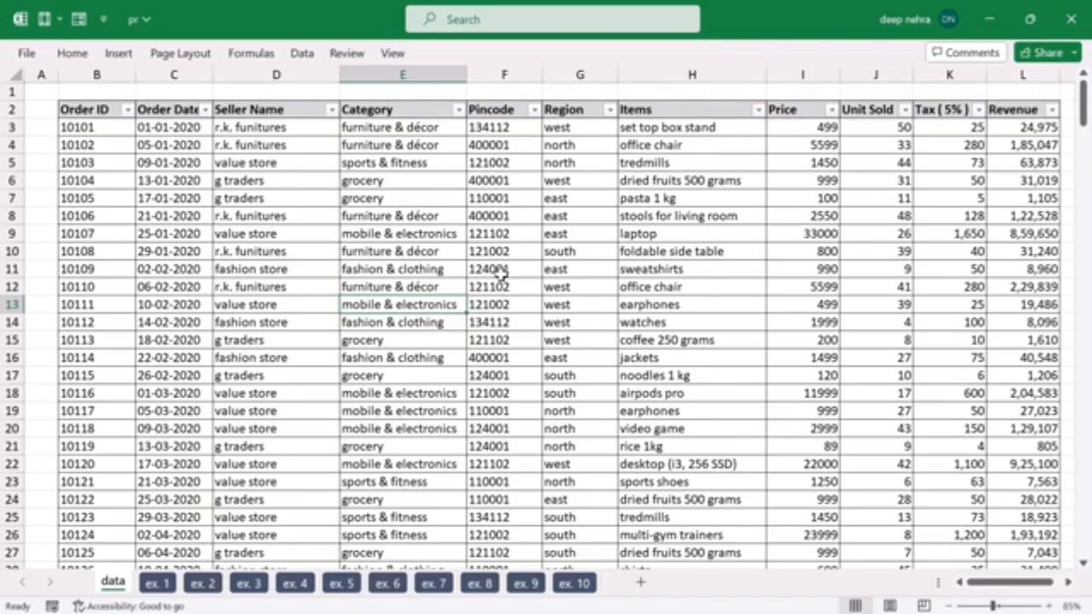
{"action": "left_click", "coordinate": [572, 584]}
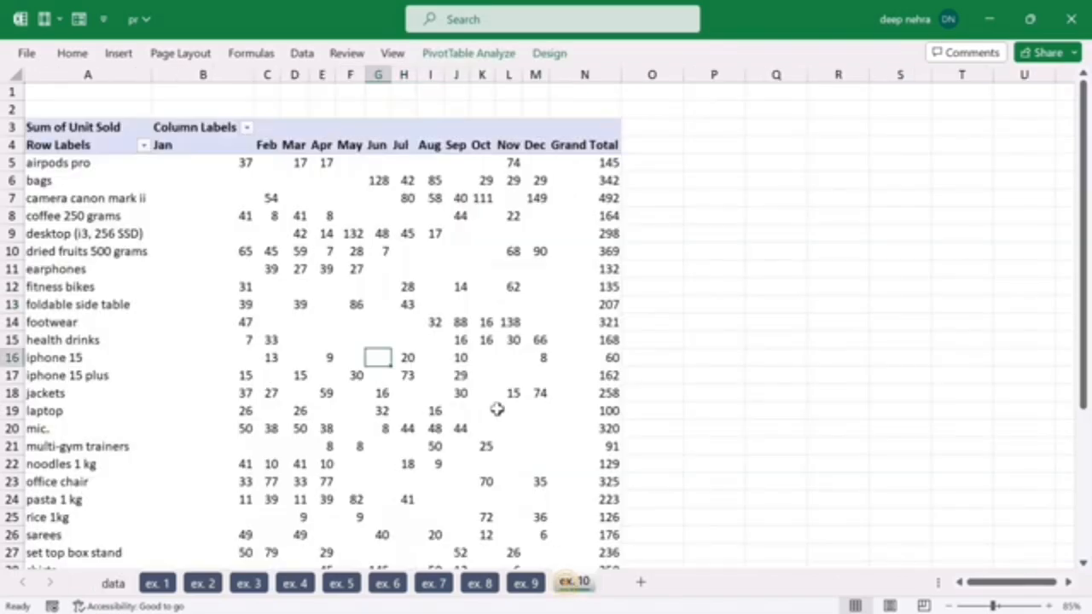
{"action": "left_click", "coordinate": [401, 336]}
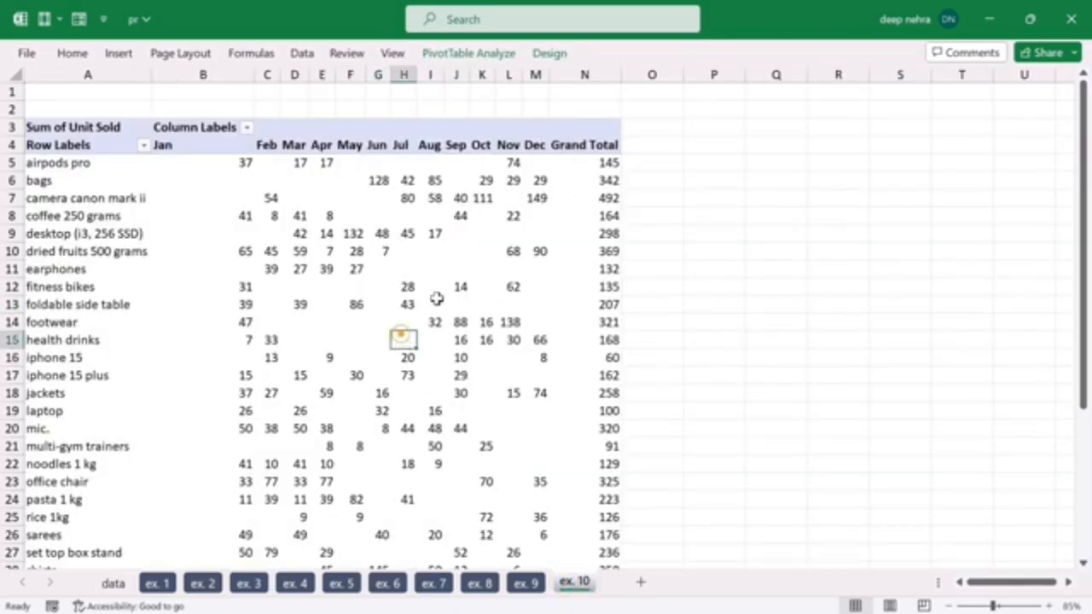
{"action": "left_click", "coordinate": [499, 58]}
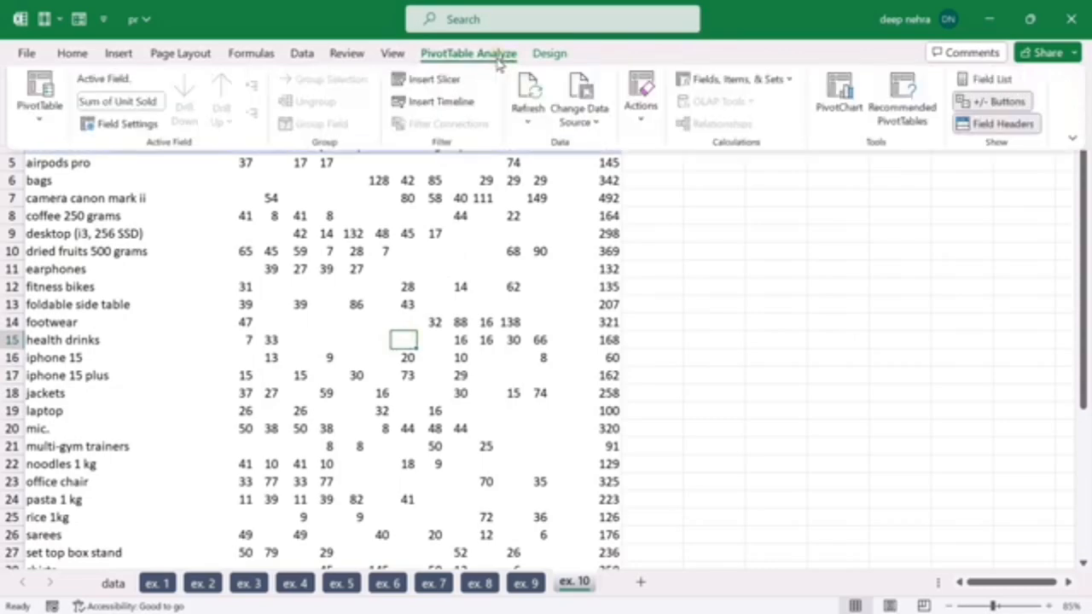
{"action": "left_click", "coordinate": [595, 125]}
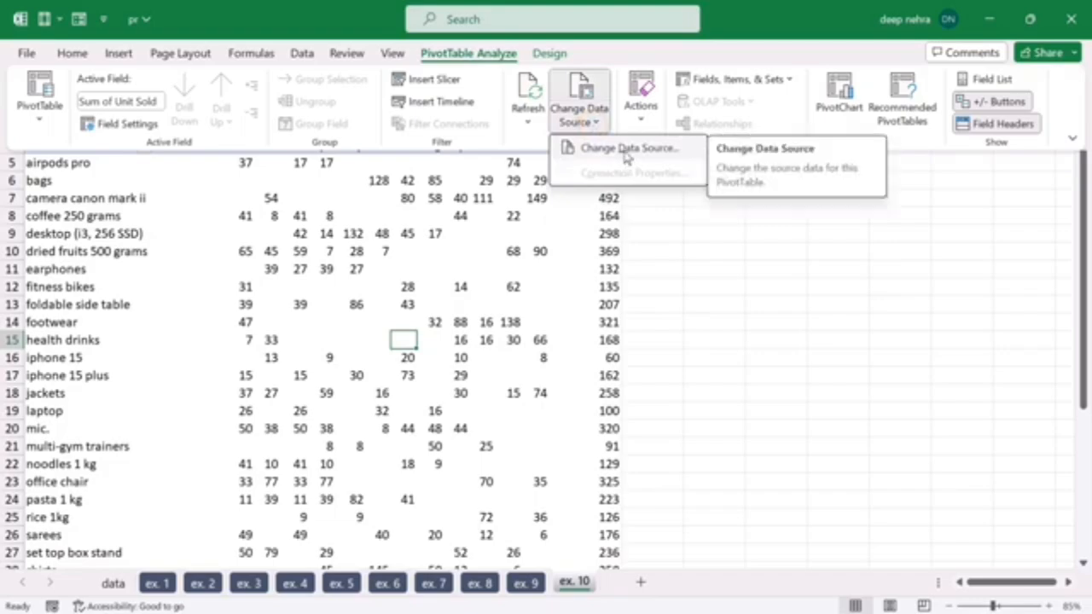
{"action": "left_click", "coordinate": [626, 148]}
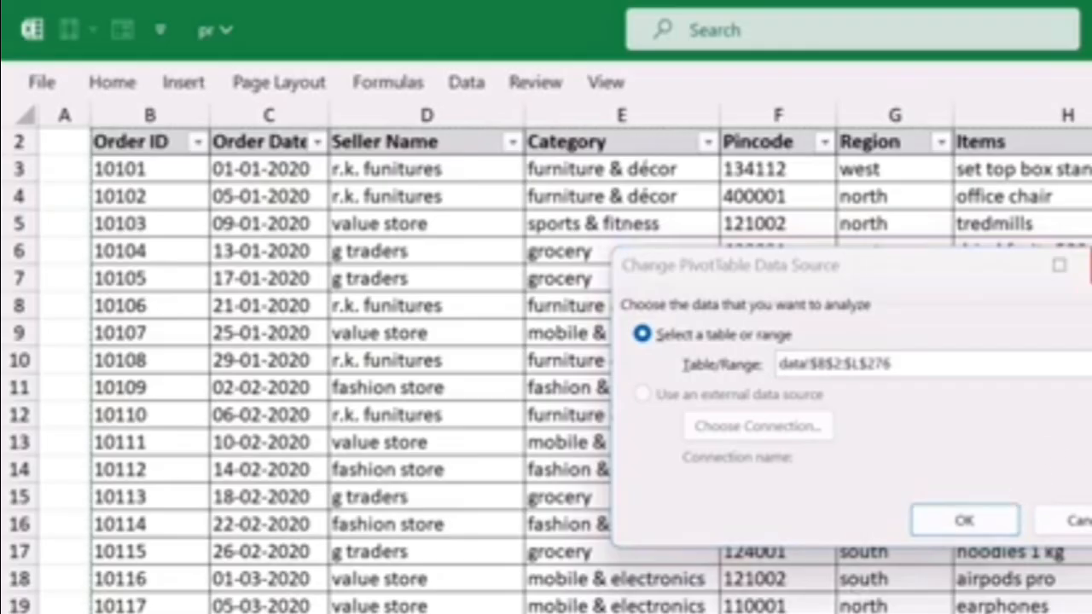
{"action": "left_click", "coordinate": [964, 521]}
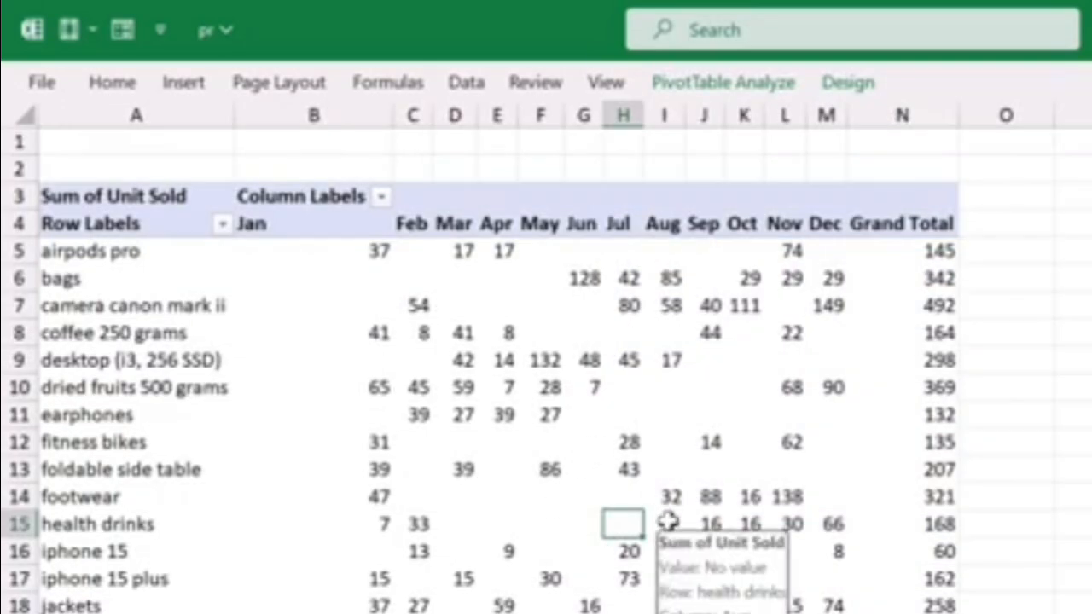
Step: Show the PivotTable field list for the ex. 10 PivotTable
{"action": "left_click", "coordinate": [579, 439]}
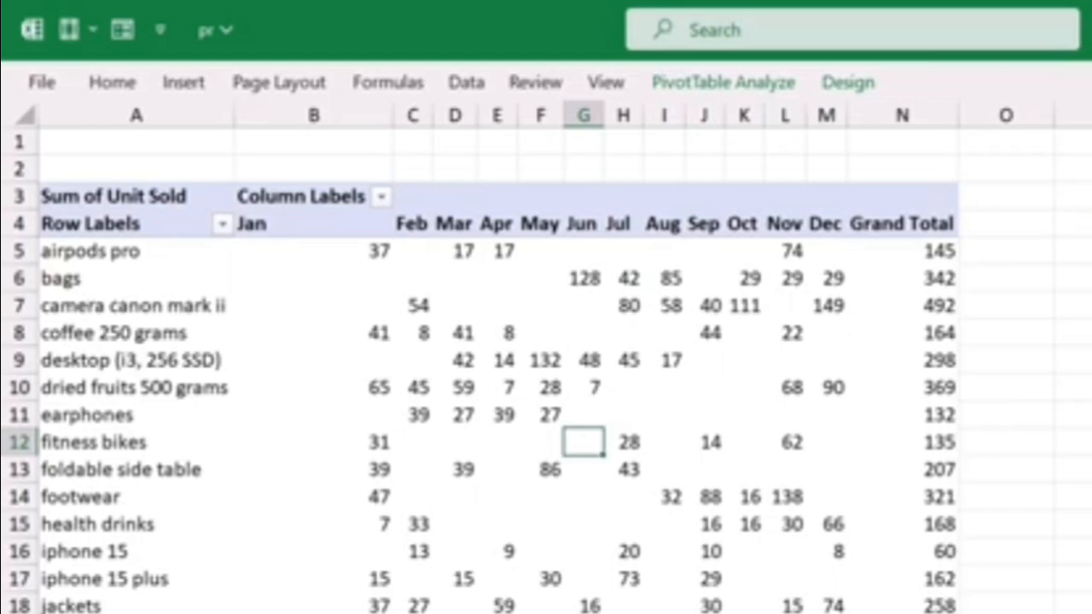
{"action": "left_click", "coordinate": [580, 551]}
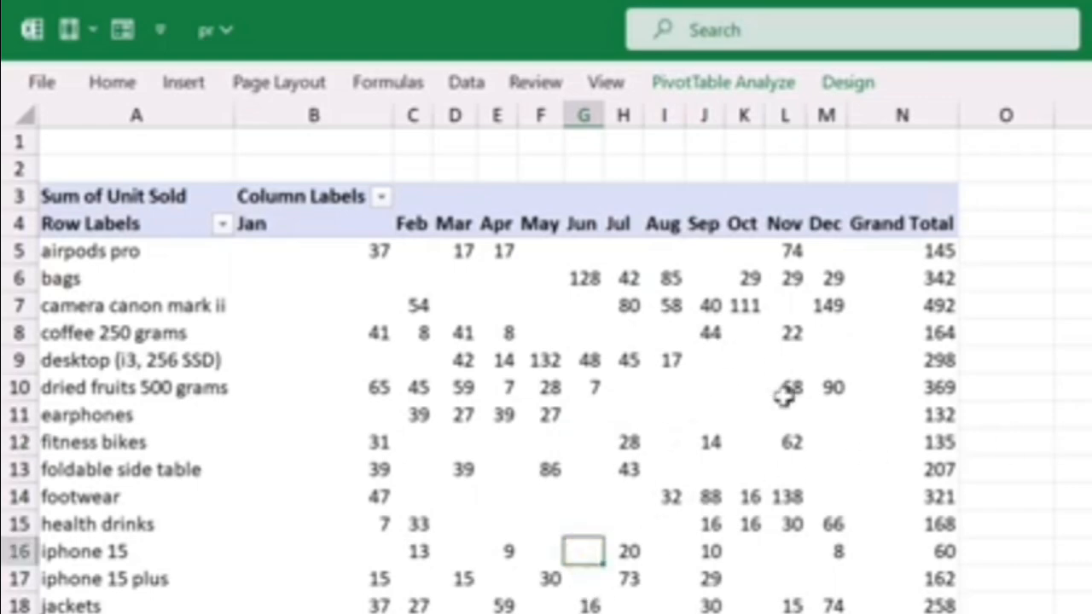
{"action": "left_click", "coordinate": [754, 85]}
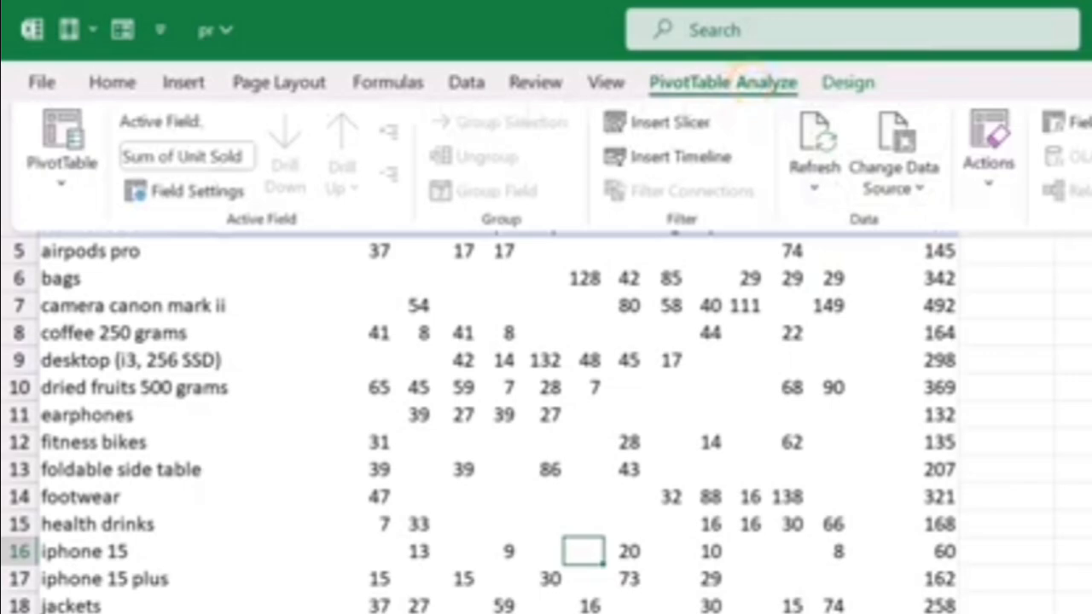
{"action": "left_click", "coordinate": [754, 84]}
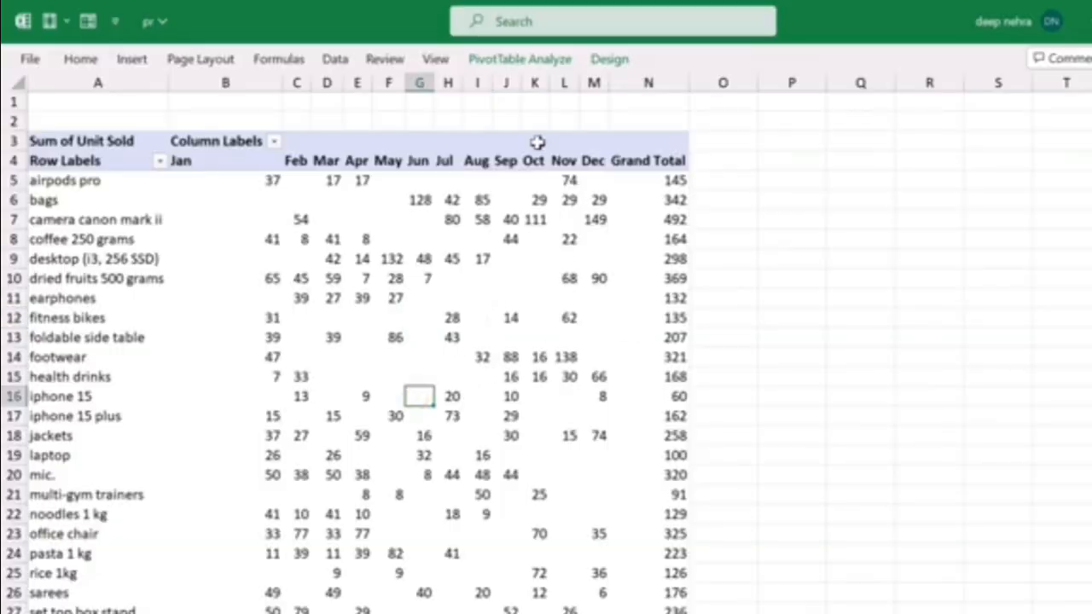
{"action": "left_click", "coordinate": [541, 63]}
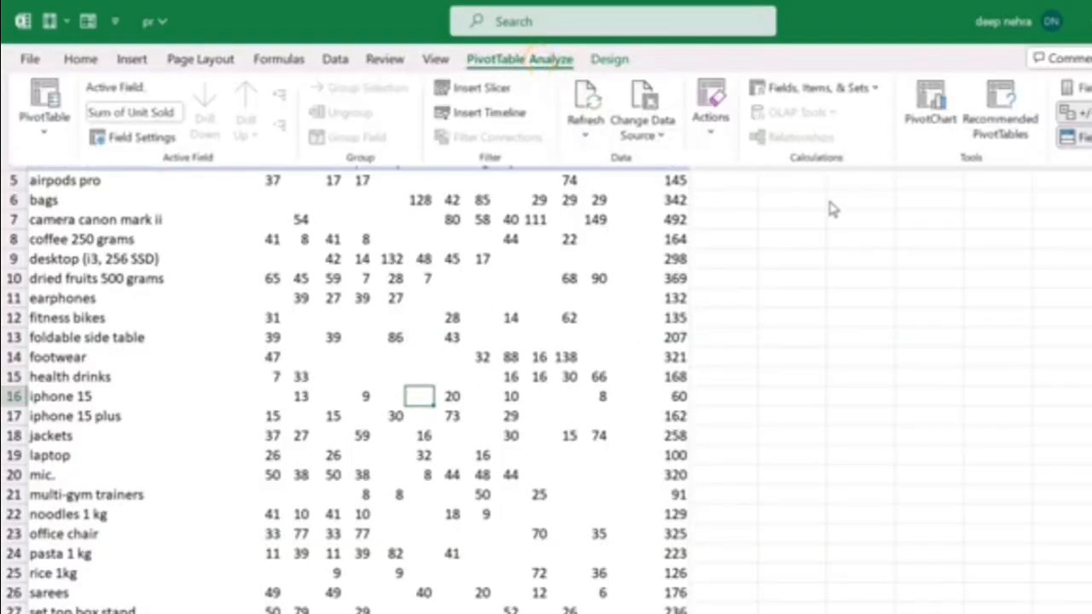
{"action": "left_click", "coordinate": [1087, 94]}
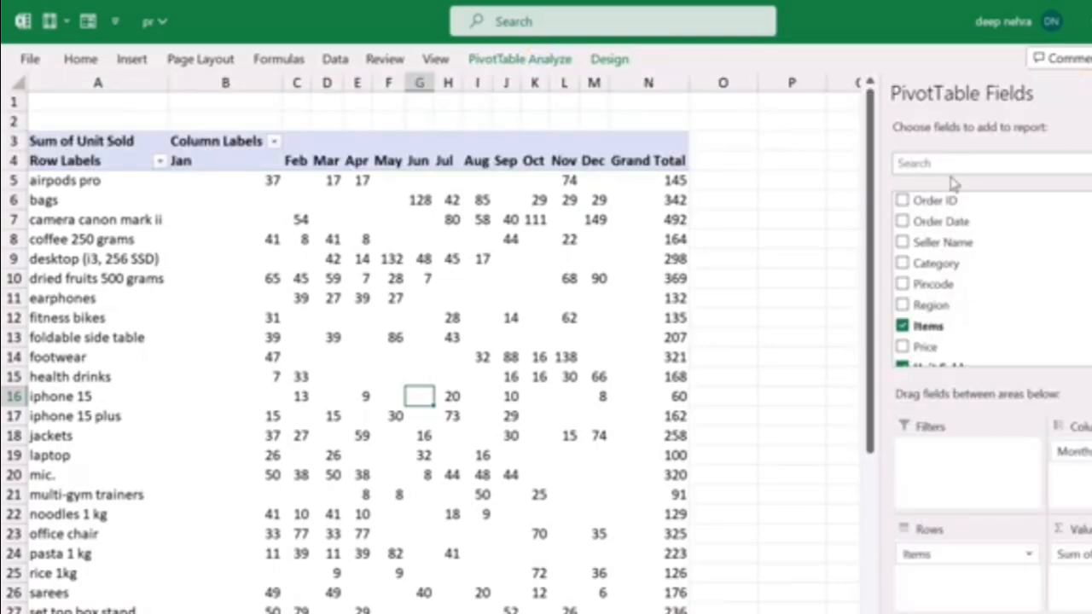